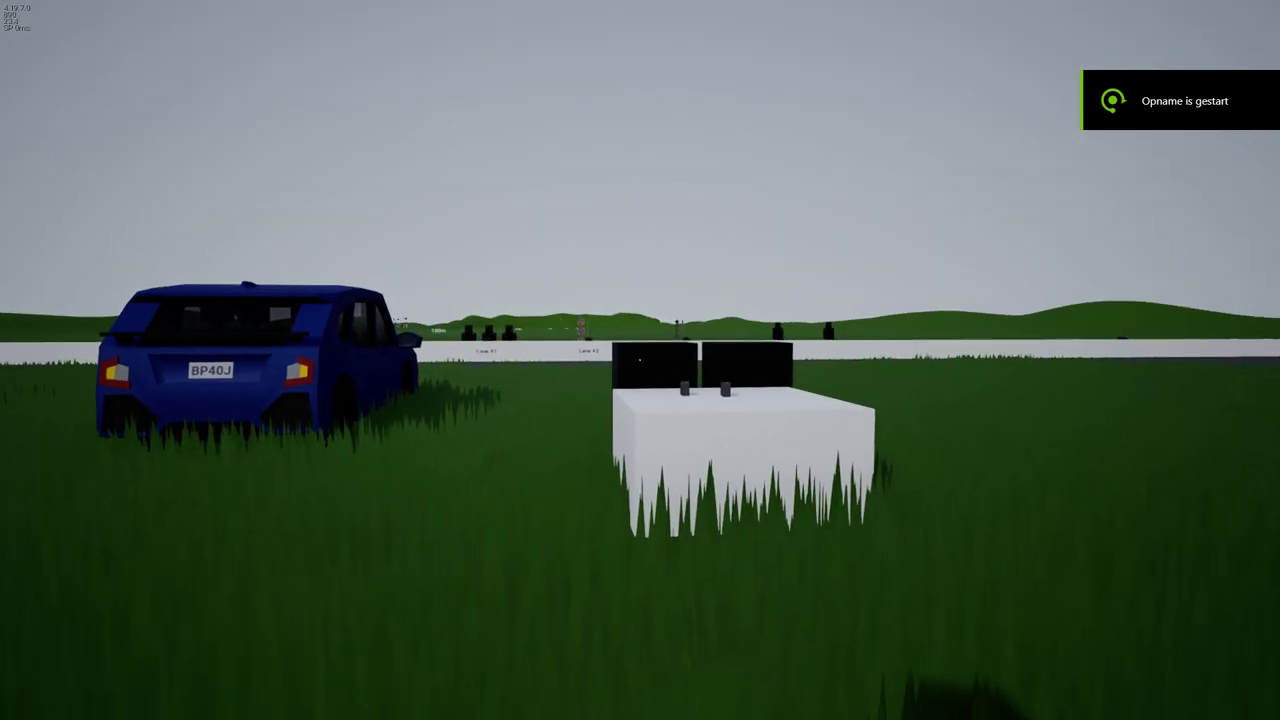
Walk to the Lane #2 distance box, raise its target to 500m, then reset it to 1m
key("w")
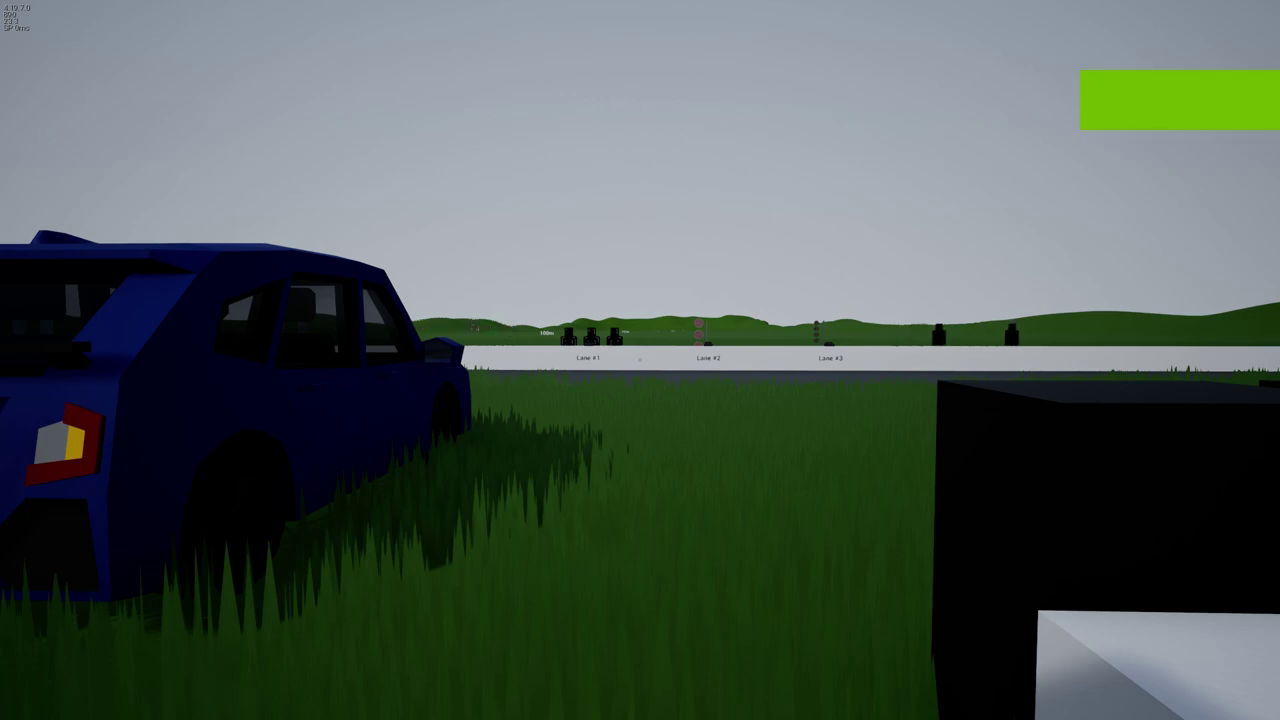
key("w")
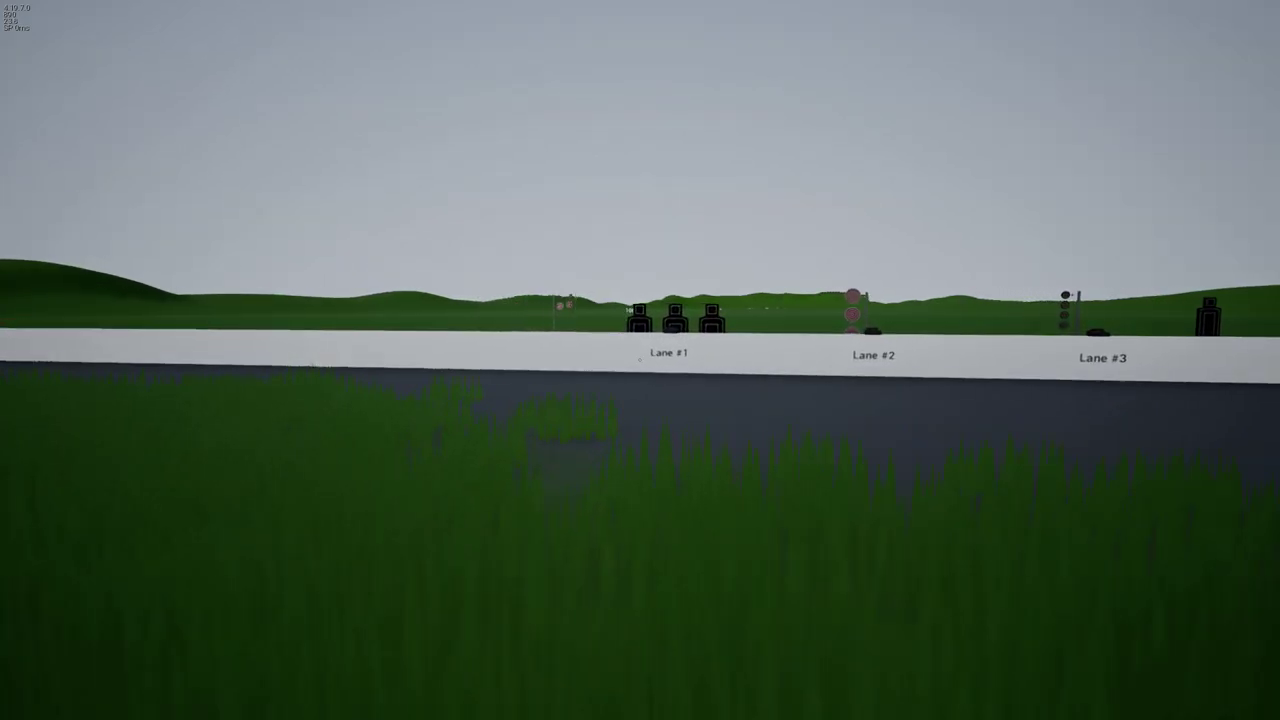
key("w")
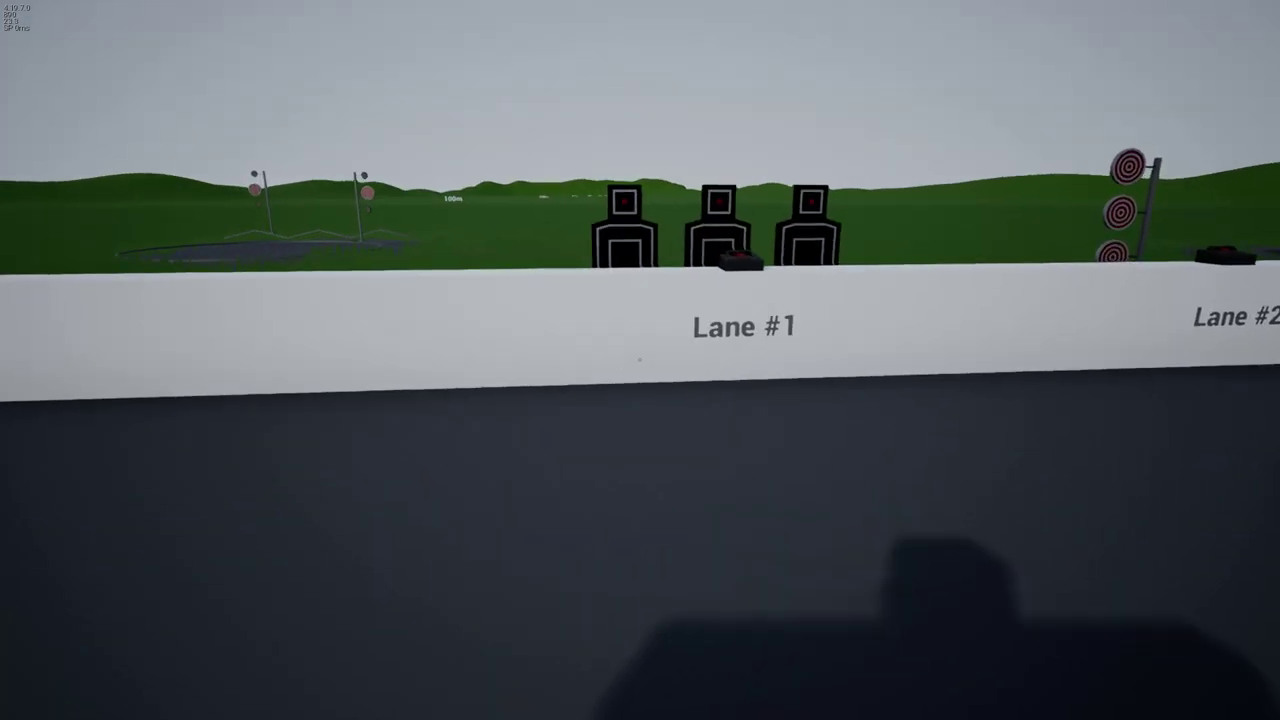
key("w")
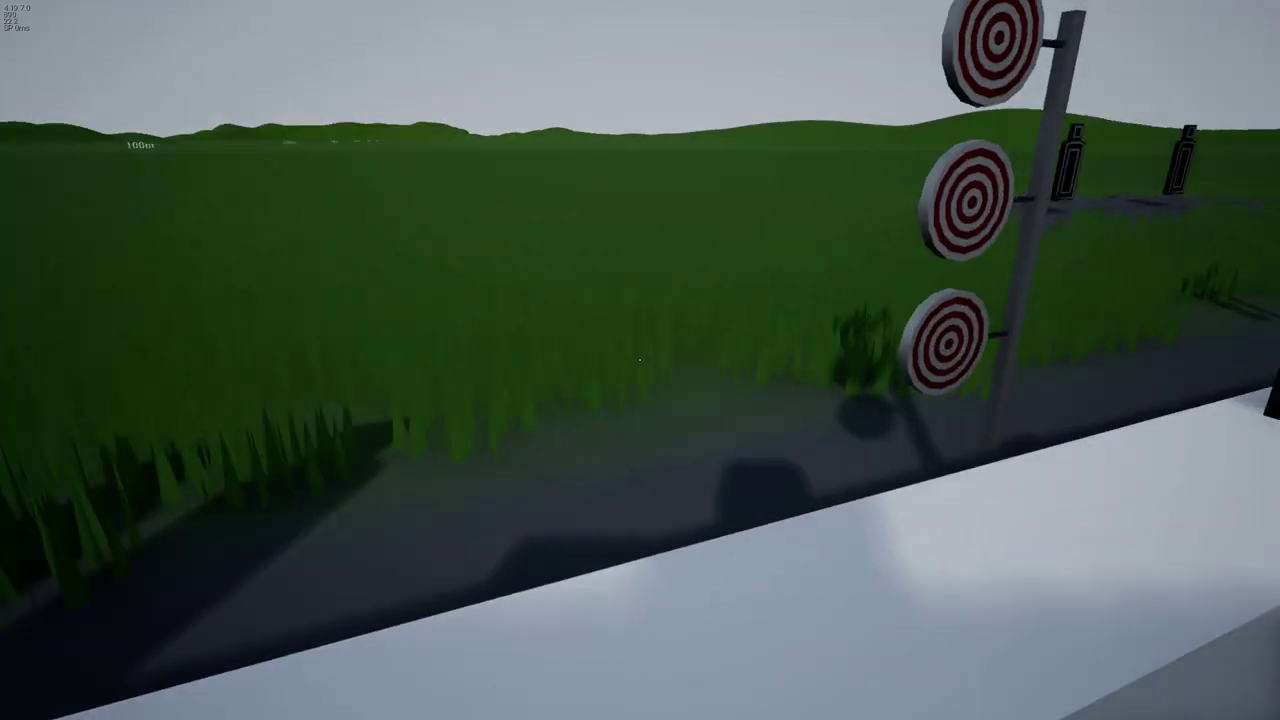
key("w")
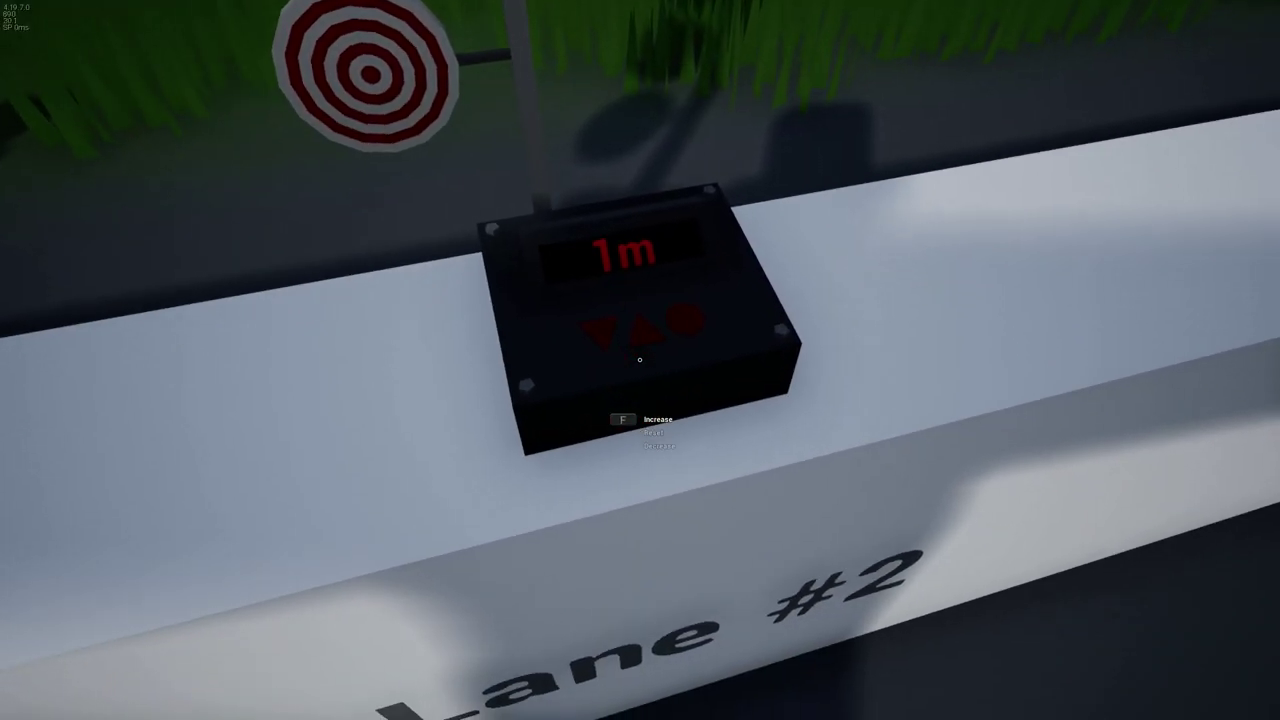
key("f")
key("f")
key("f")
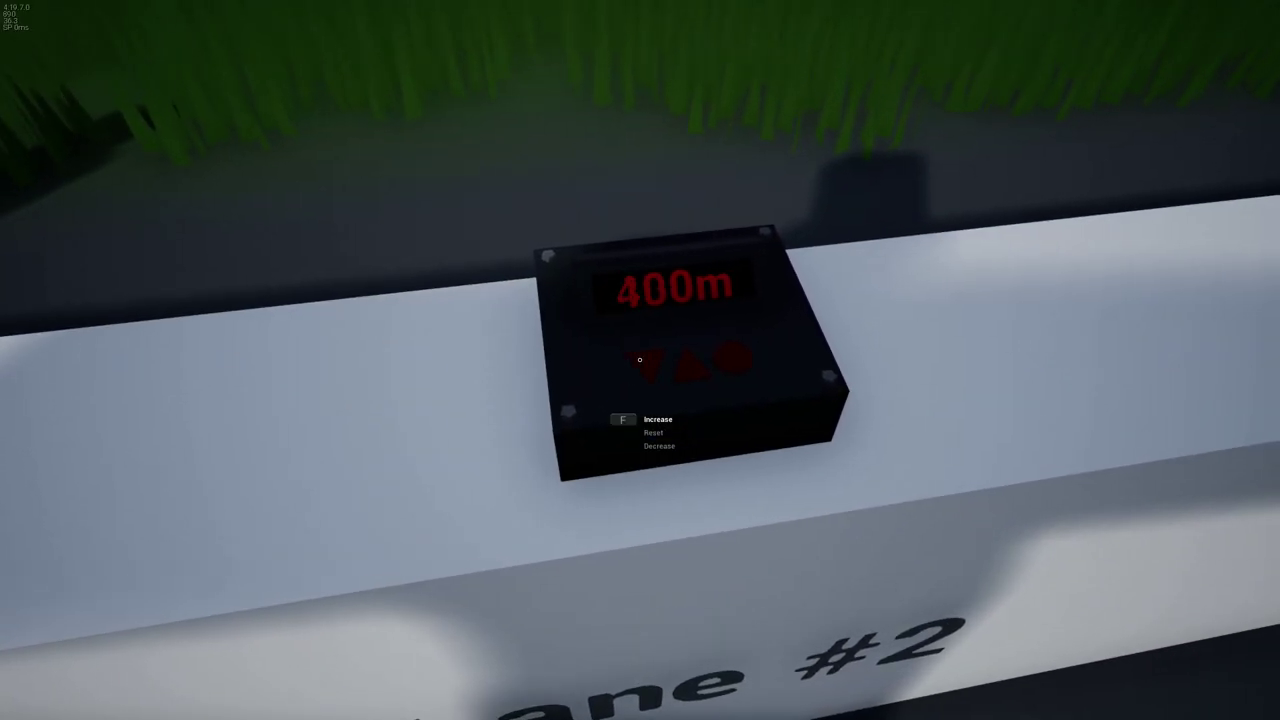
key("f")
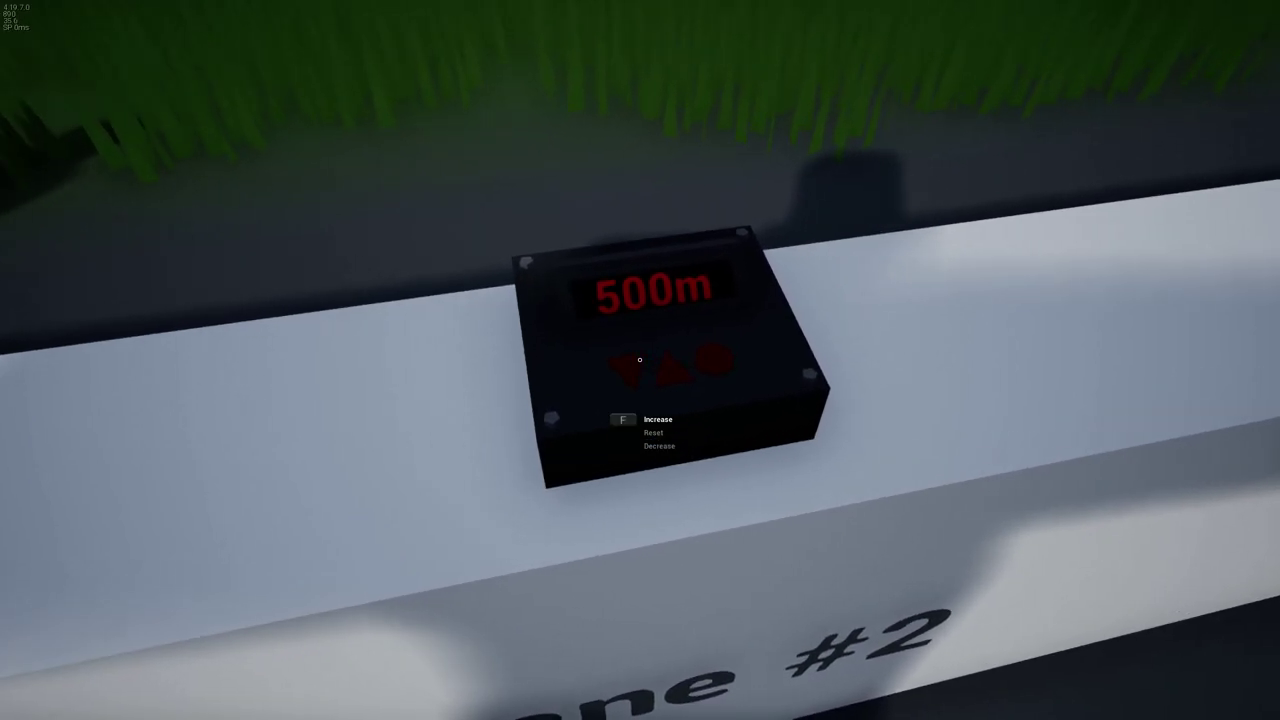
scroll(639, 359, "down", 1)
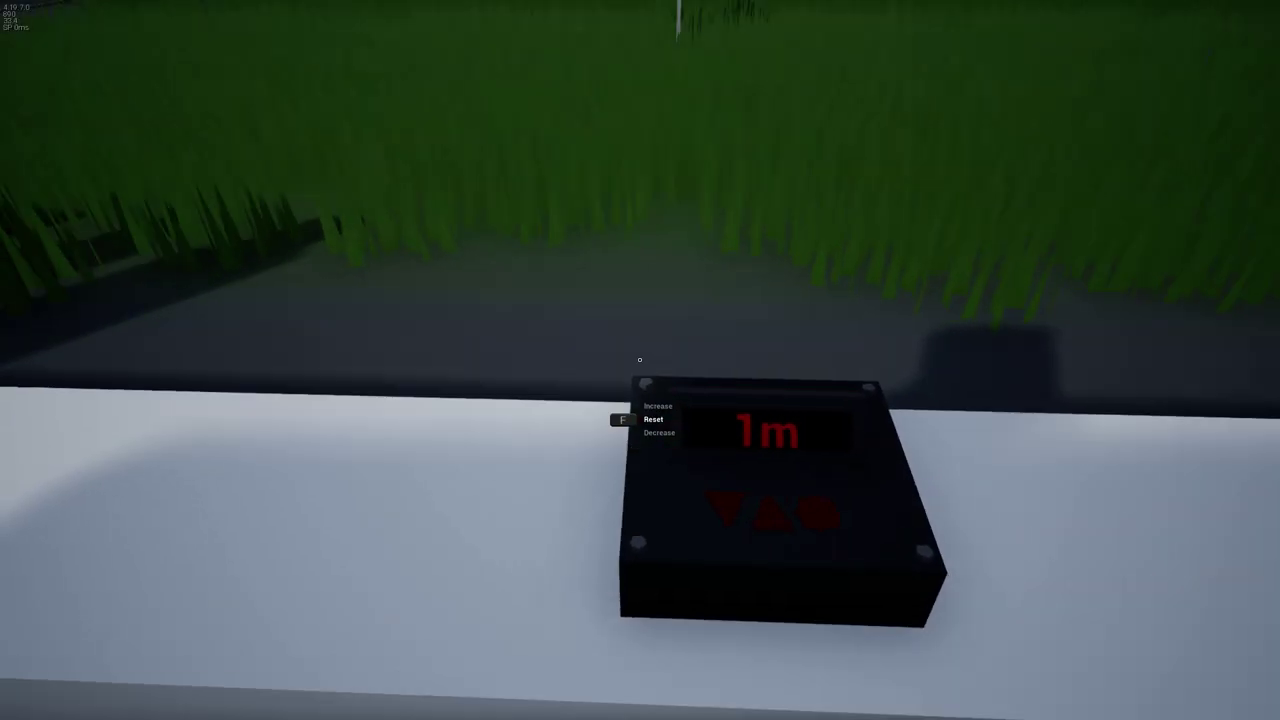
Walk to the white sphere and sit in the Great 100% Functional Chair
key("w")
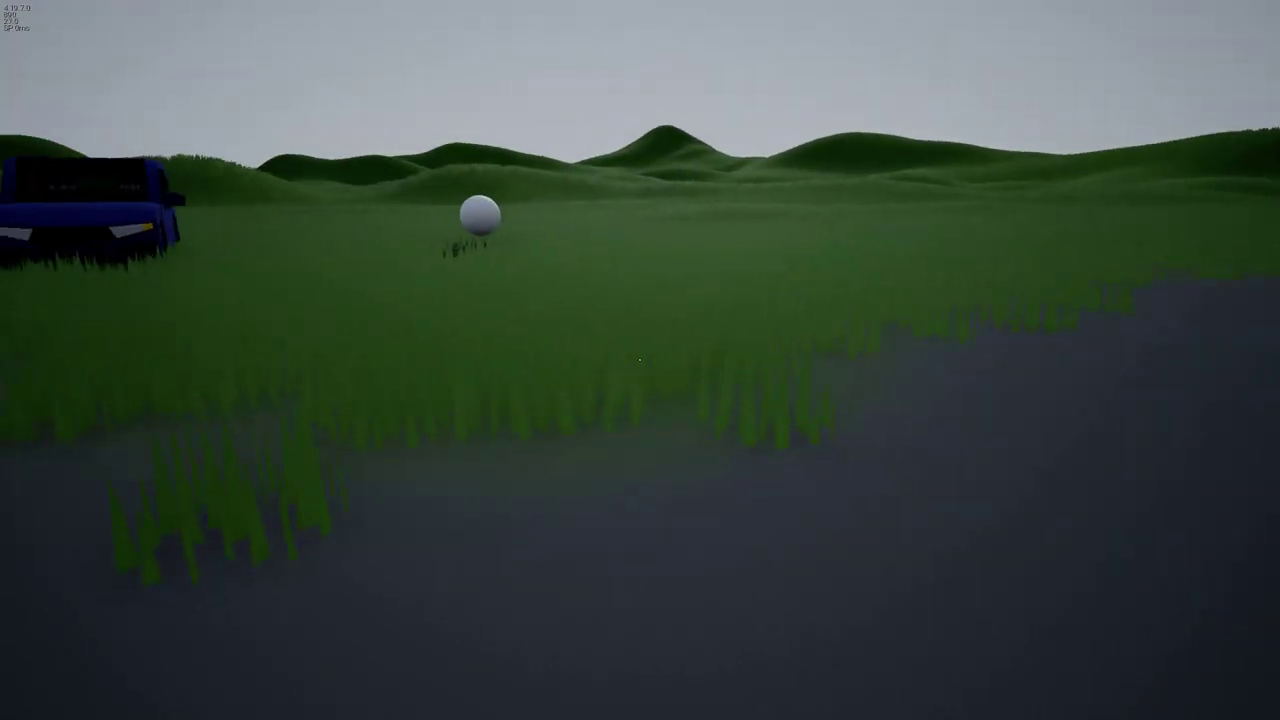
key("w")
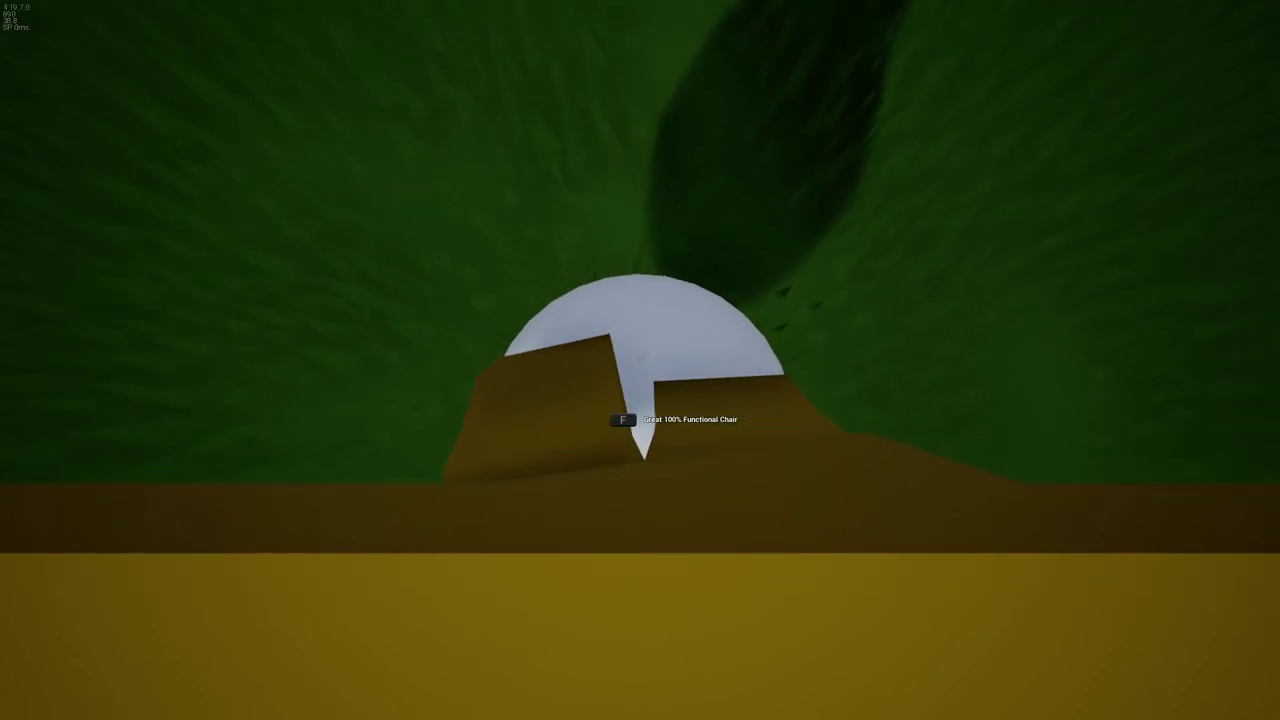
key("f")
key("f")
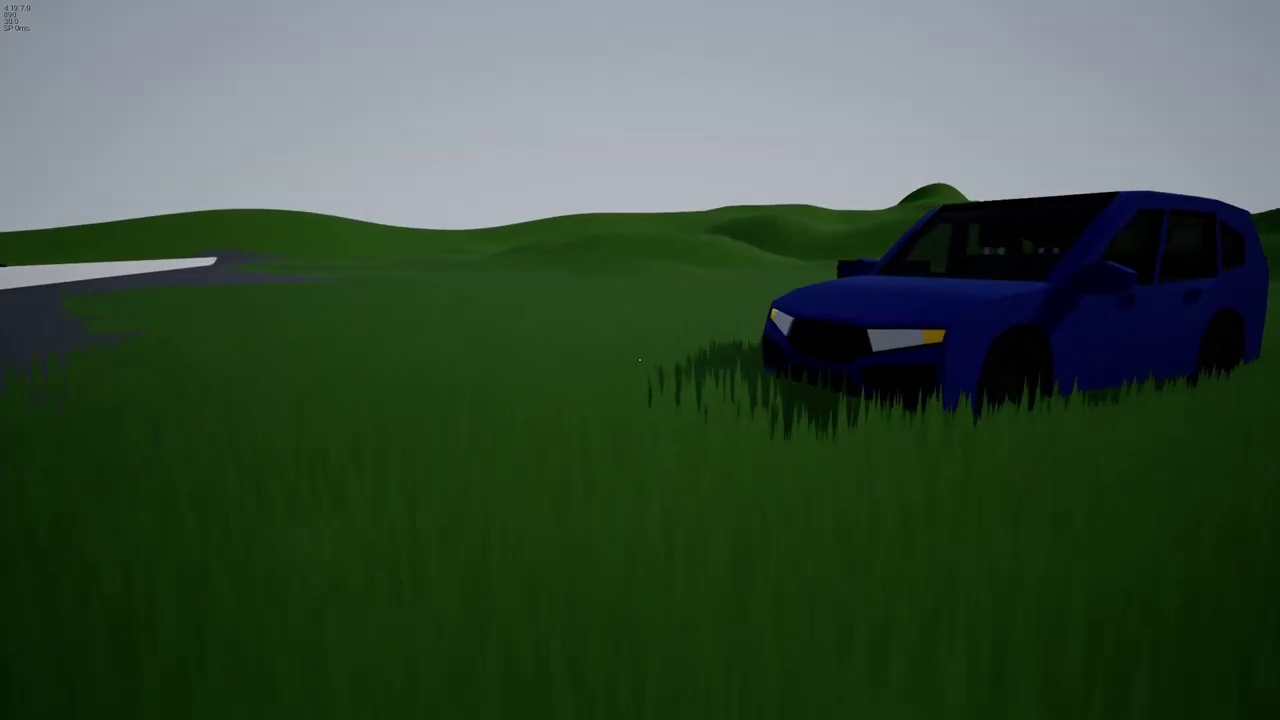
Walk past the locked blue car and over the white box to the weapon tables
key("w")
key("w")
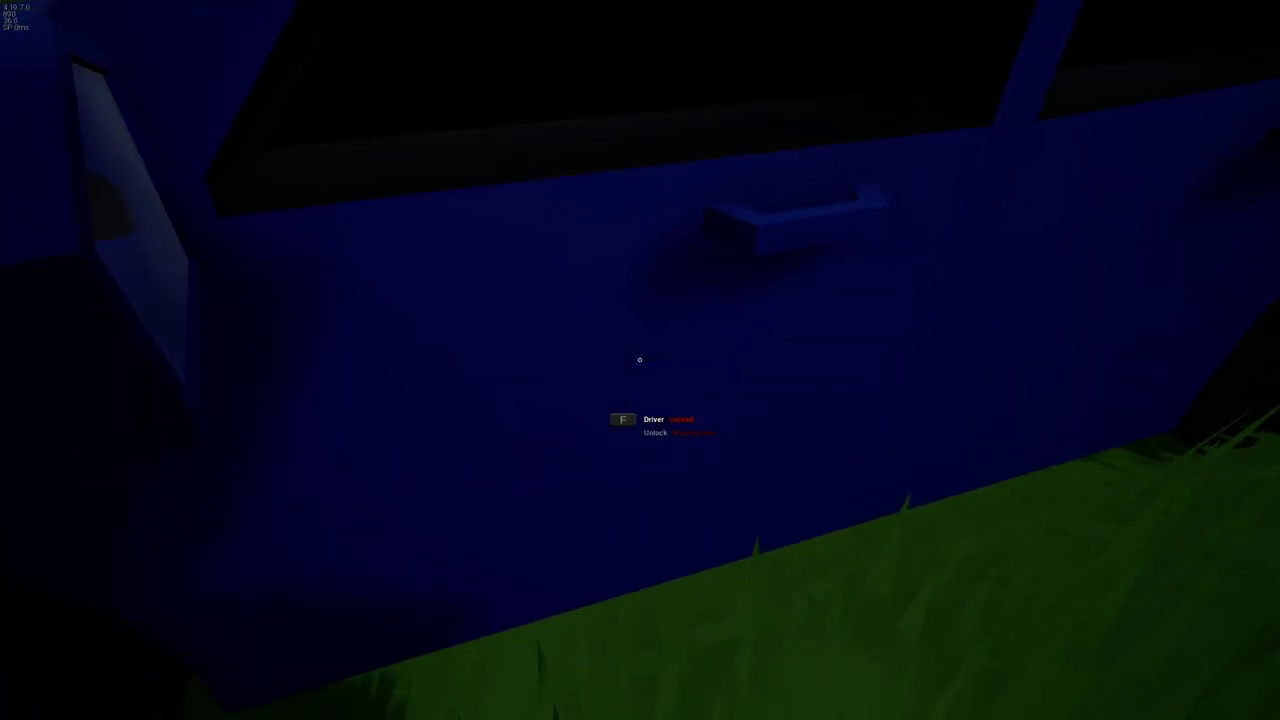
key("w")
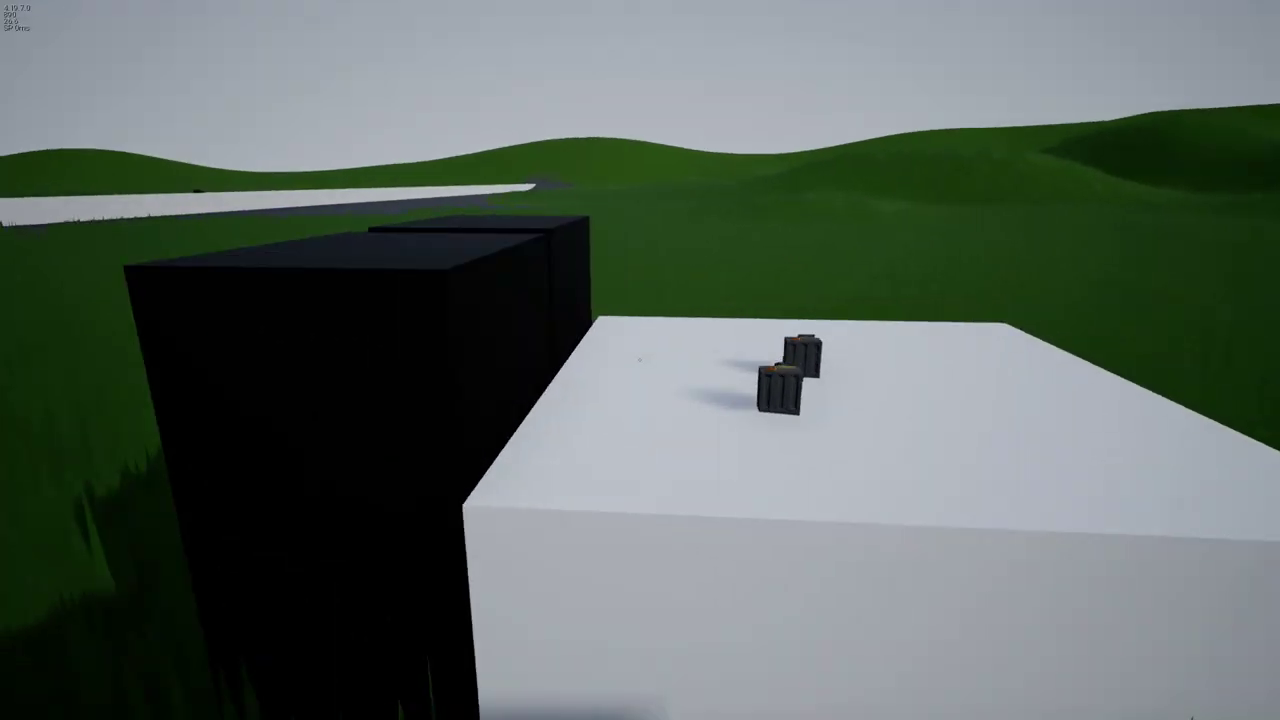
key("w")
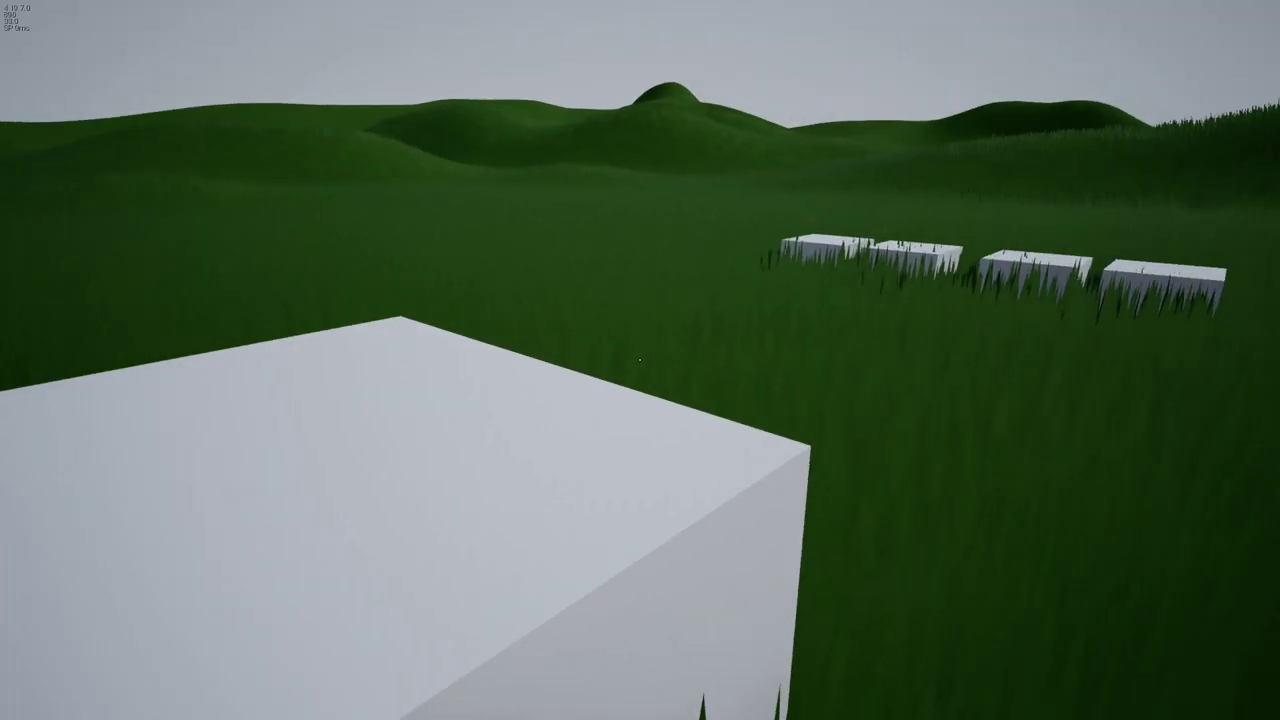
key("w")
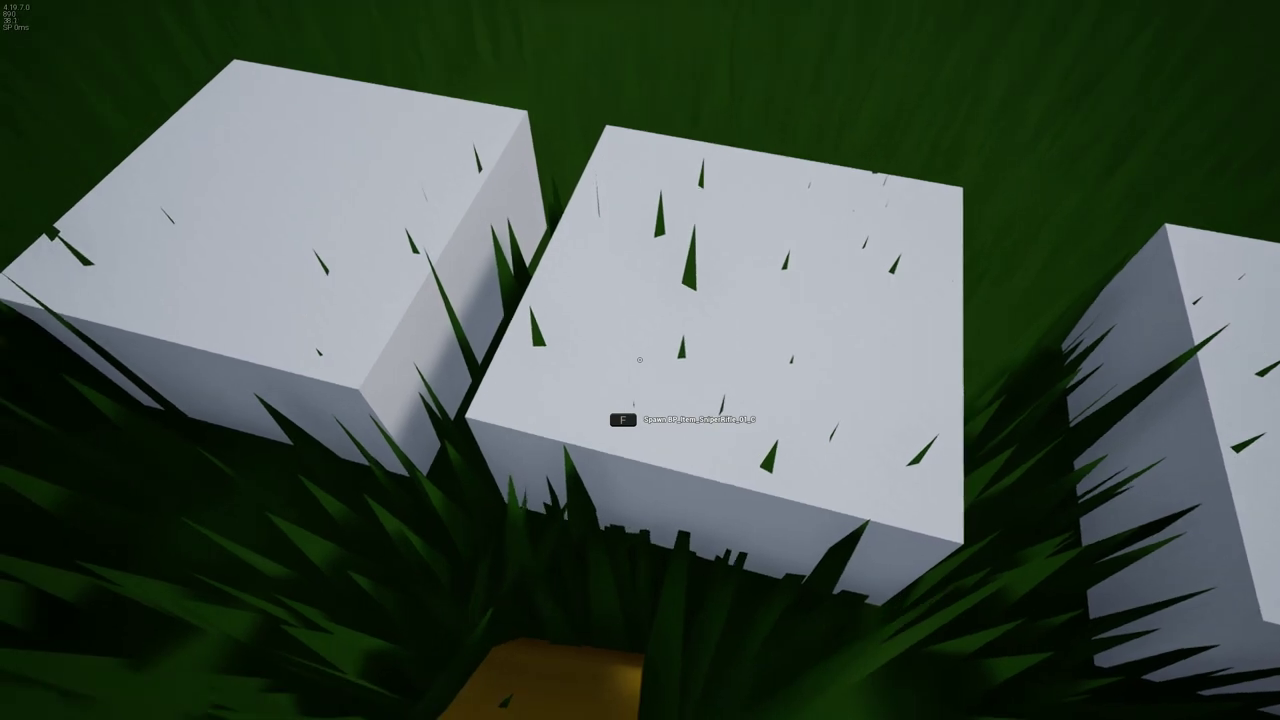
Spawn an assault rifle and several ammo boxes on the white weapon tables
key("a")
key("f")
key("d")
key("f")
key("d")
key("f")
key("a")
key("f")
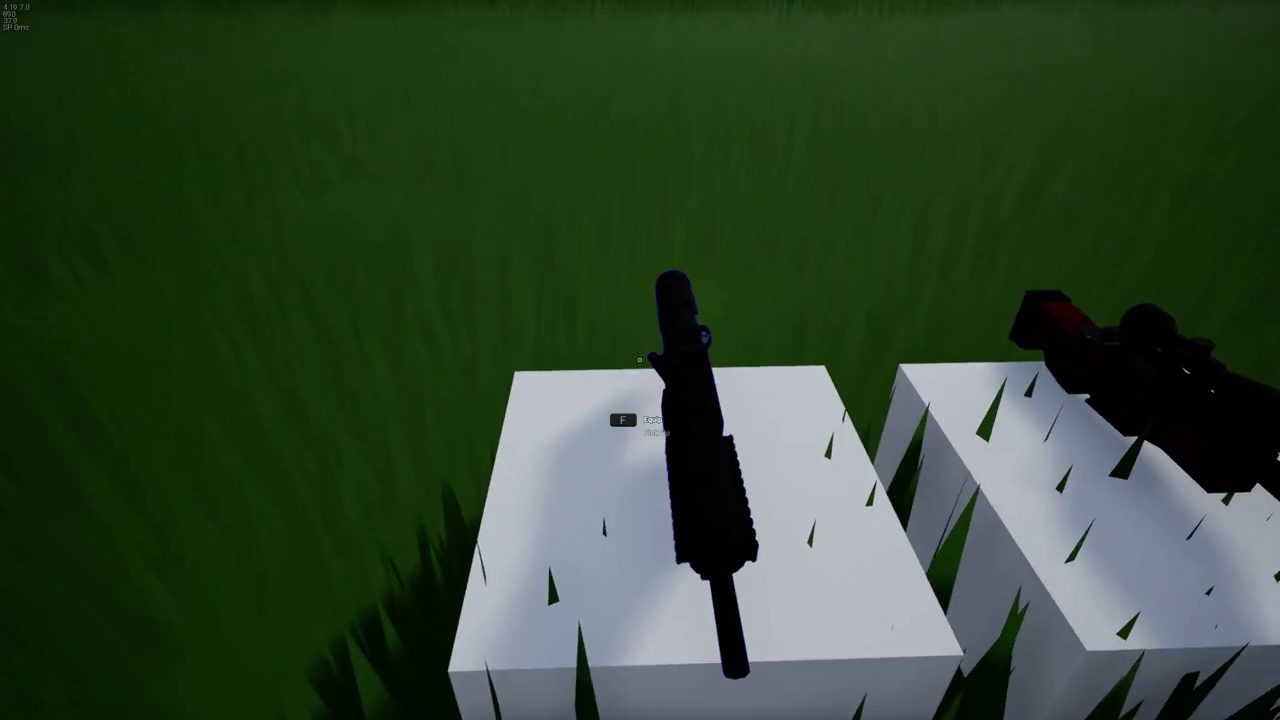
Equip the assault rifle, reload it and fire a test shot
key("e")
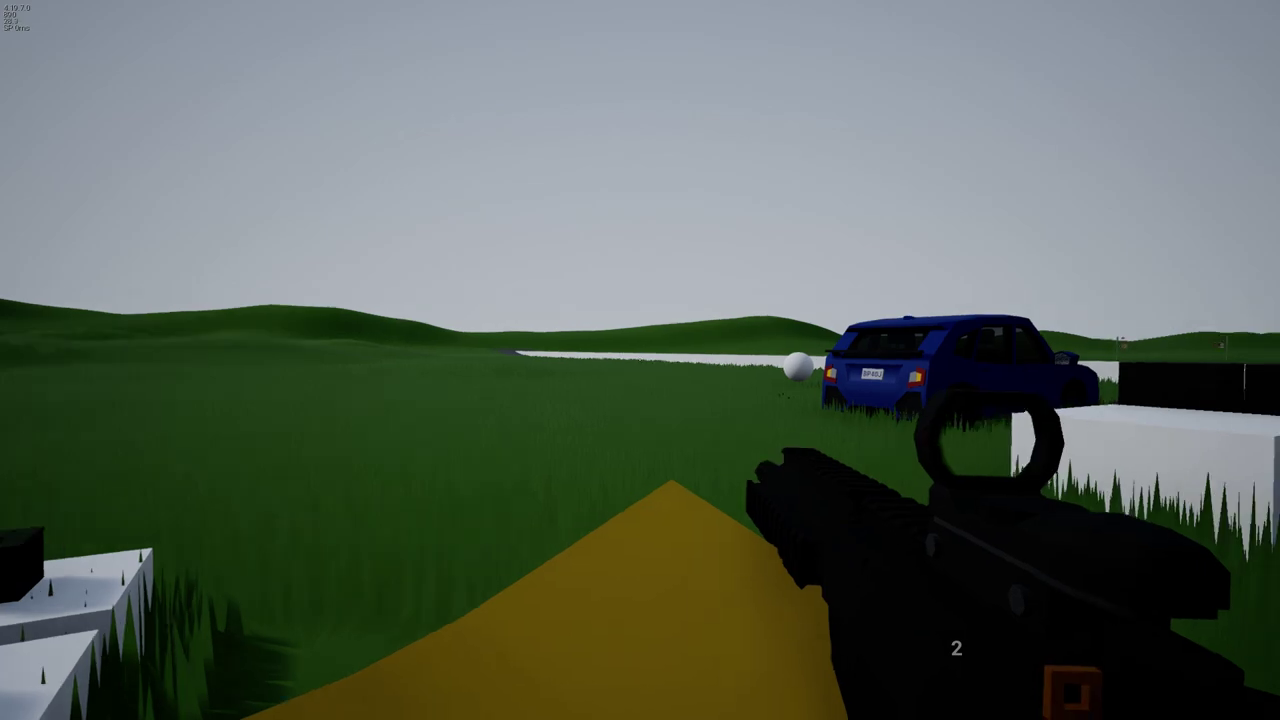
key("r")
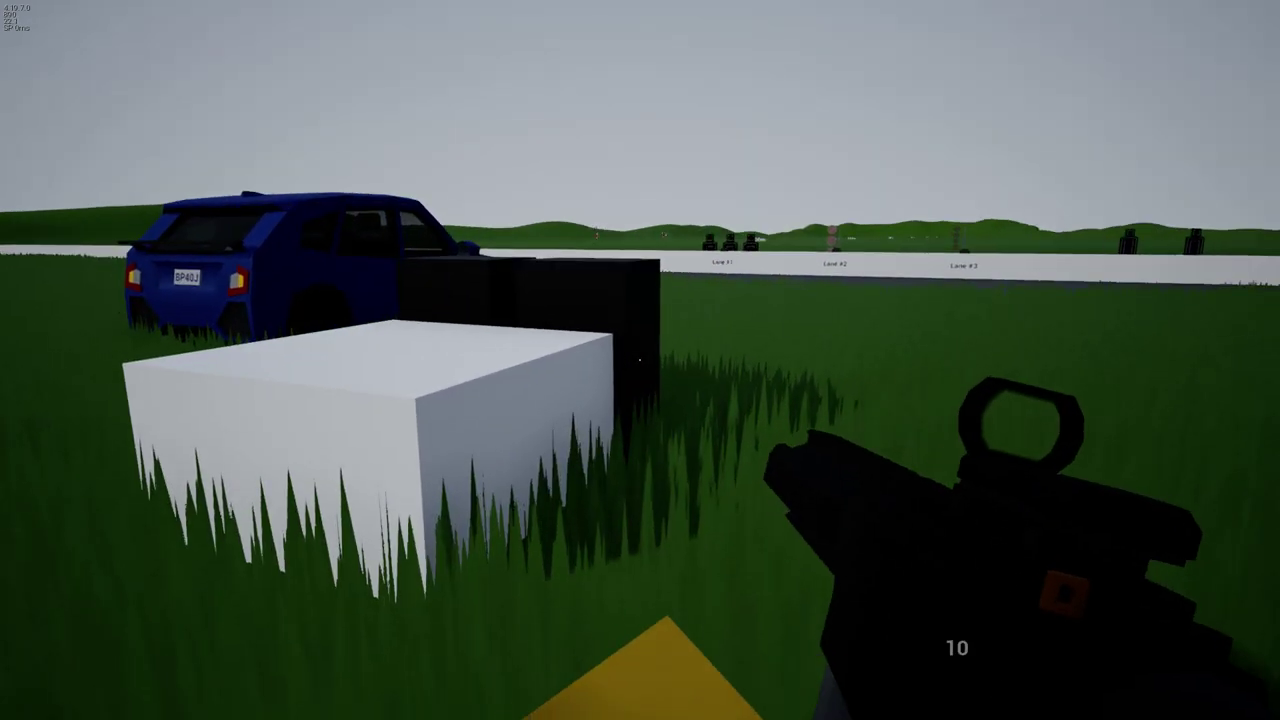
left_click(640, 360)
Walk up to Lane #2 and fire aimed shots at its targets
key("d")
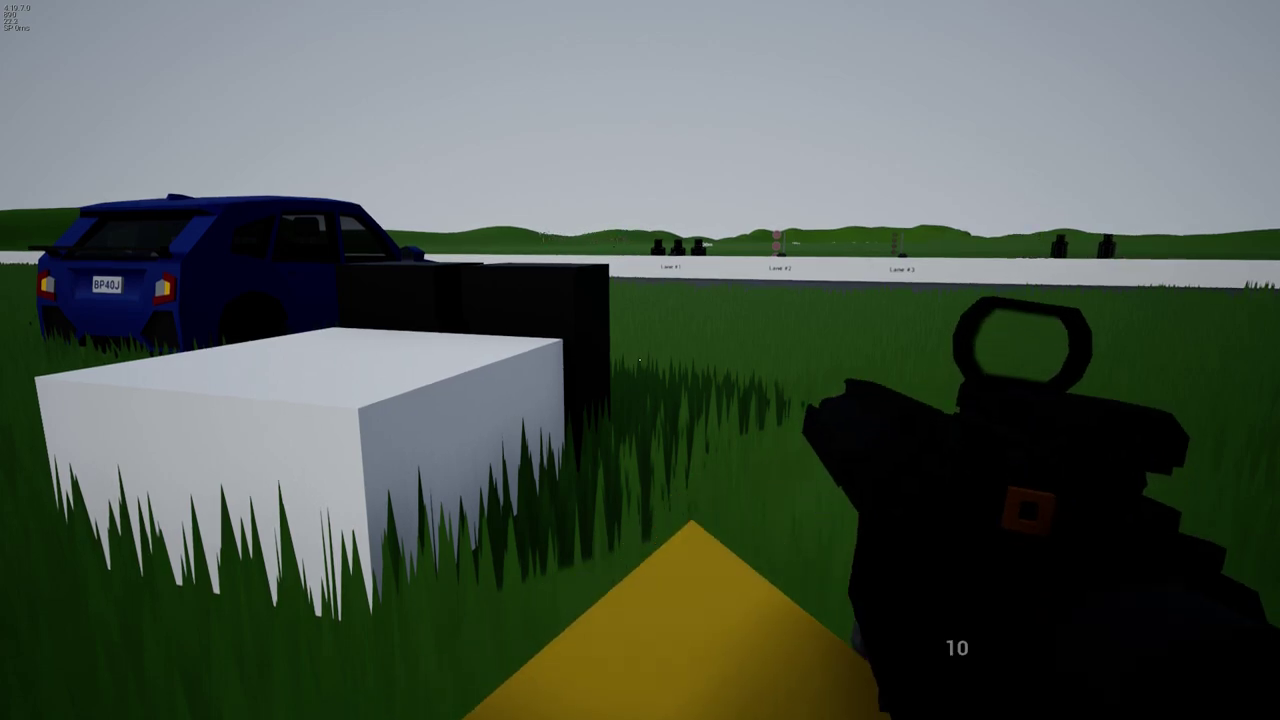
key("w")
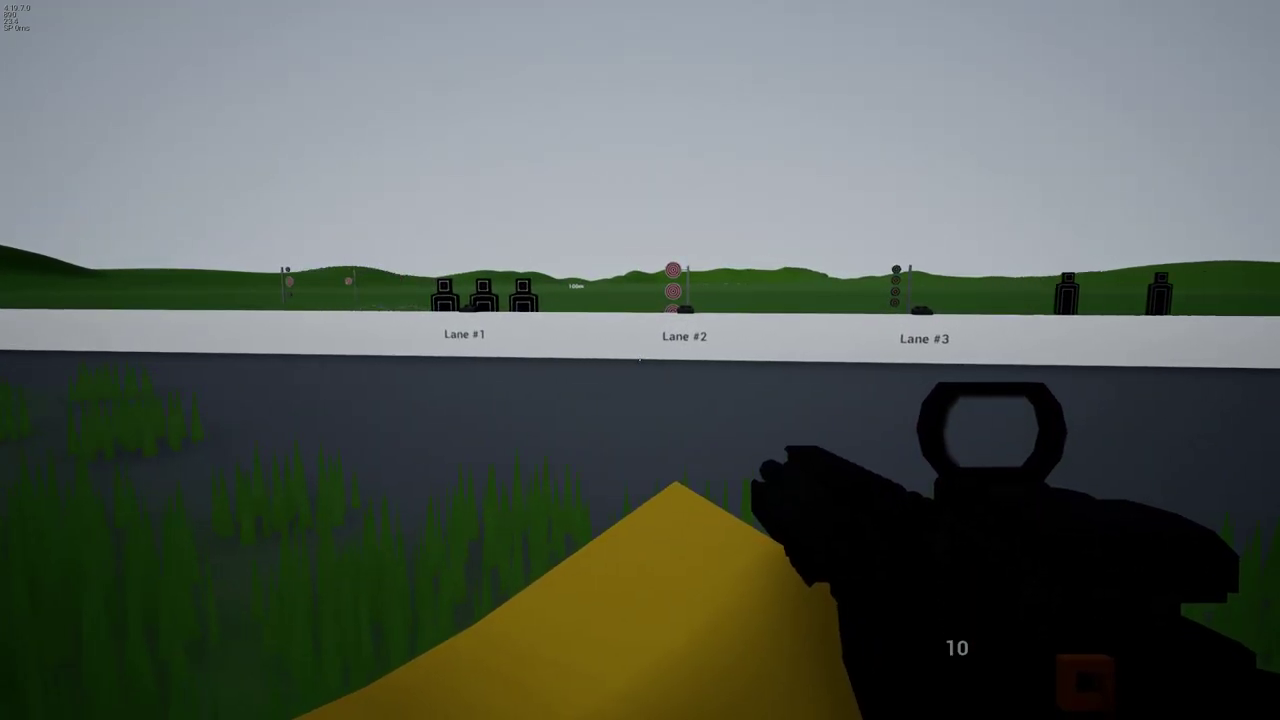
key("w")
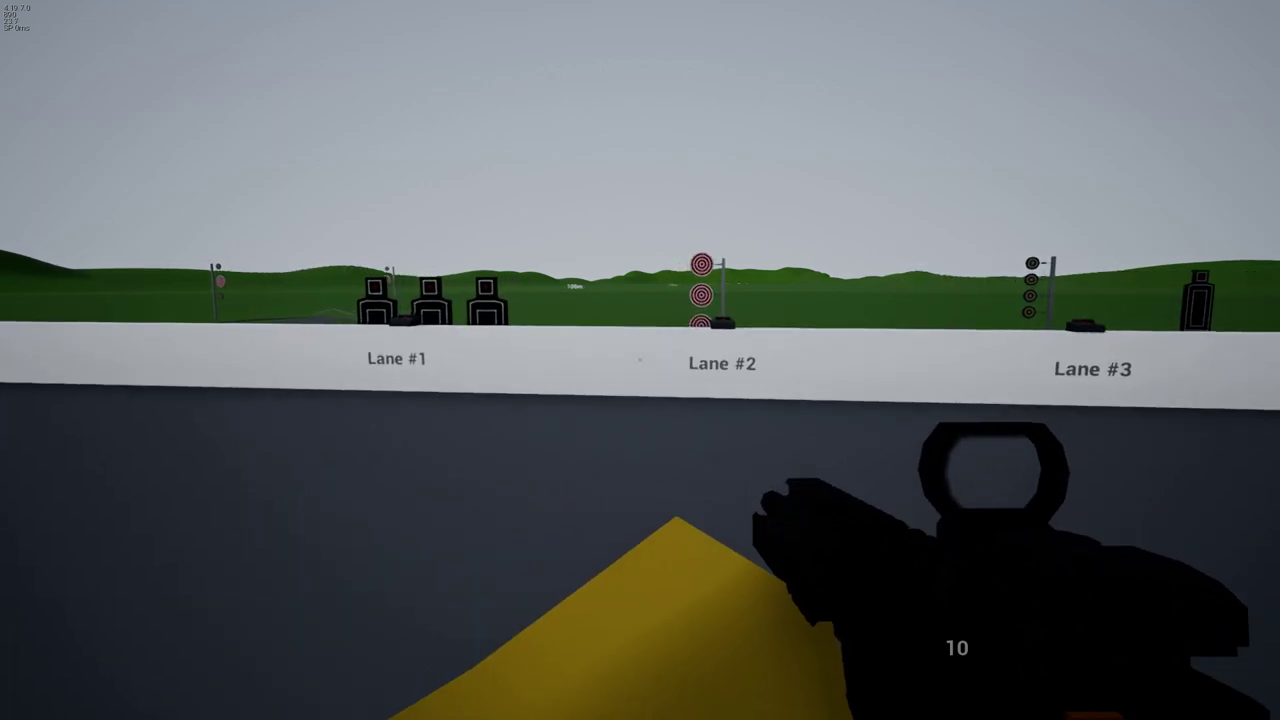
right_click(640, 360)
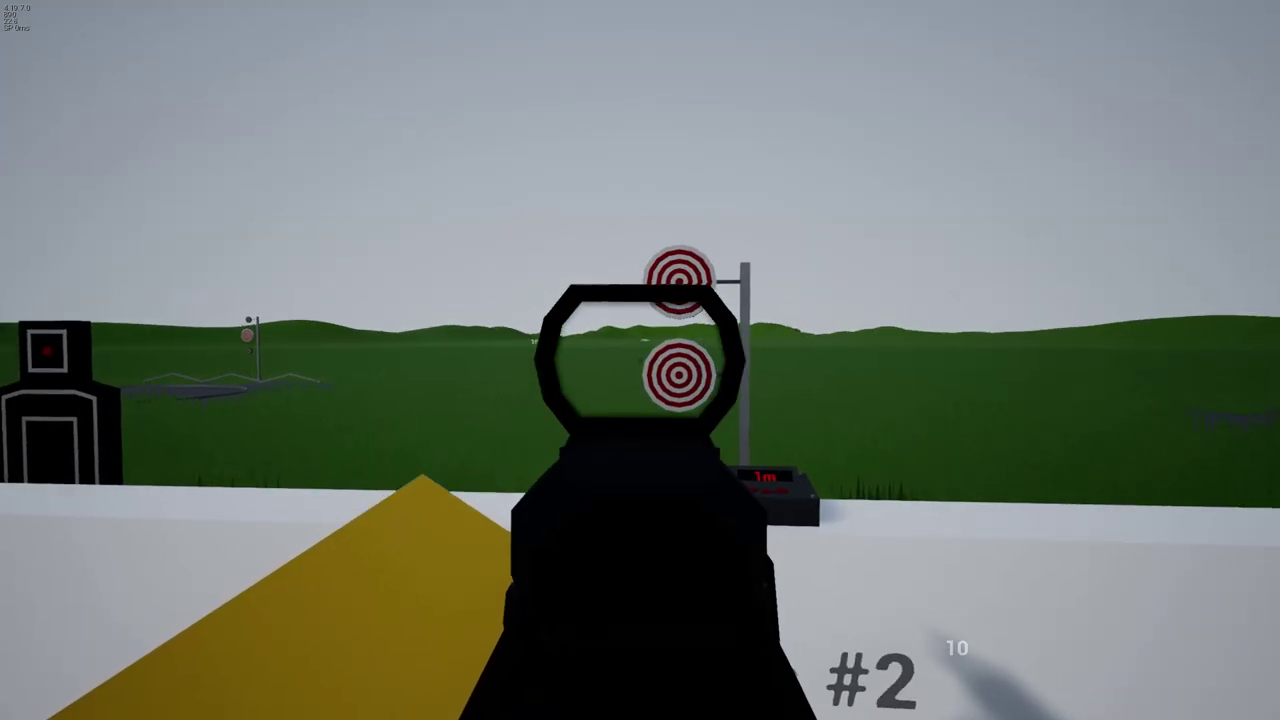
left_click(640, 360)
left_click(640, 360)
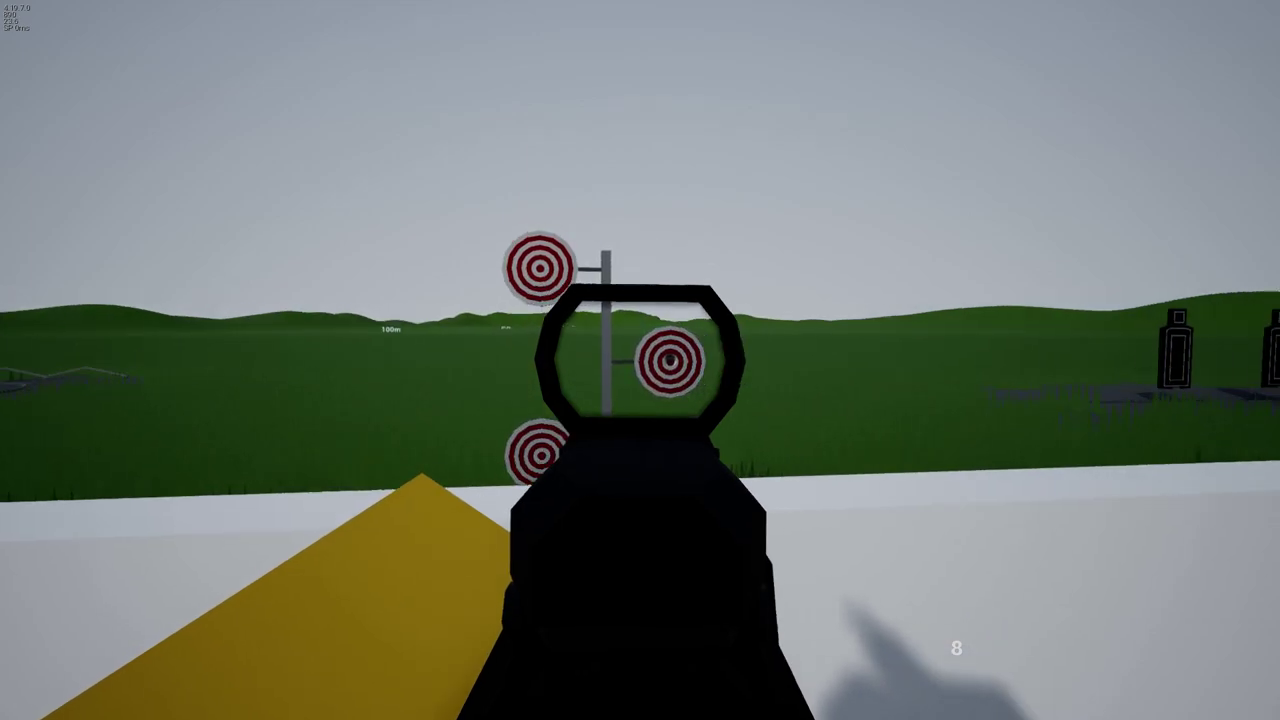
left_click(640, 360)
Move the Lane #2 targets farther out and fire at them until the magazine is empty
right_click(640, 360)
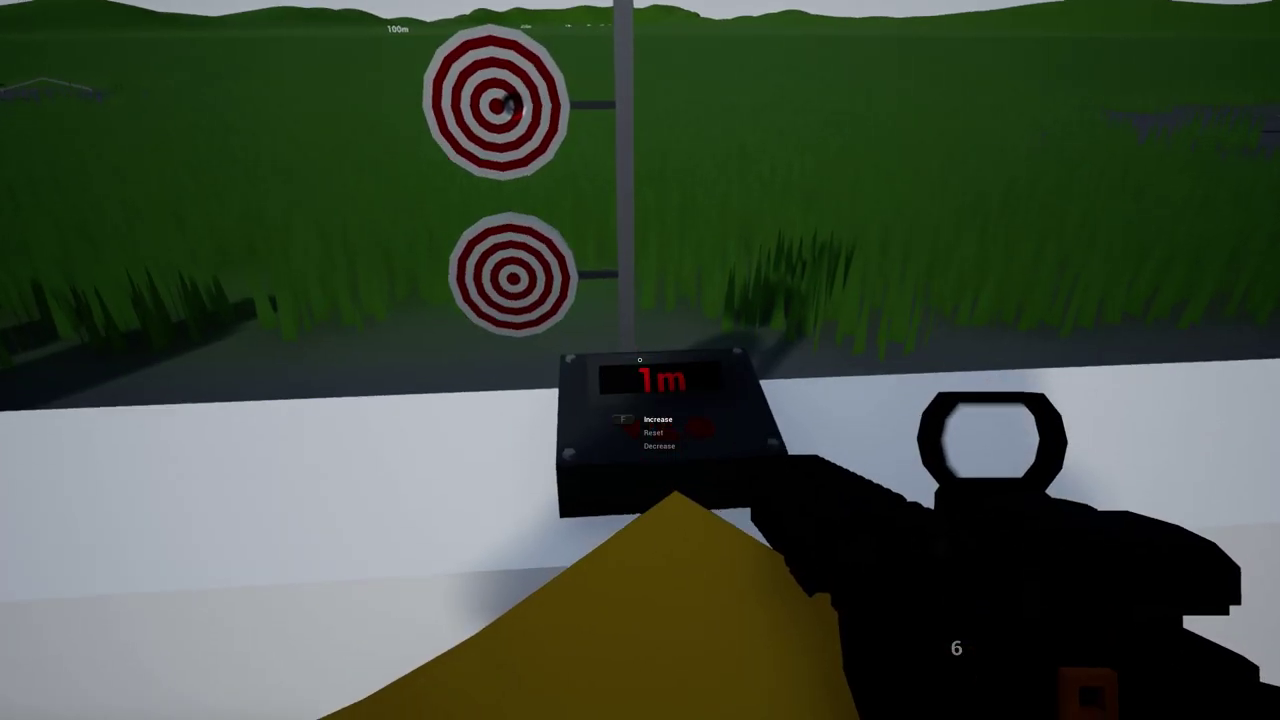
key("f")
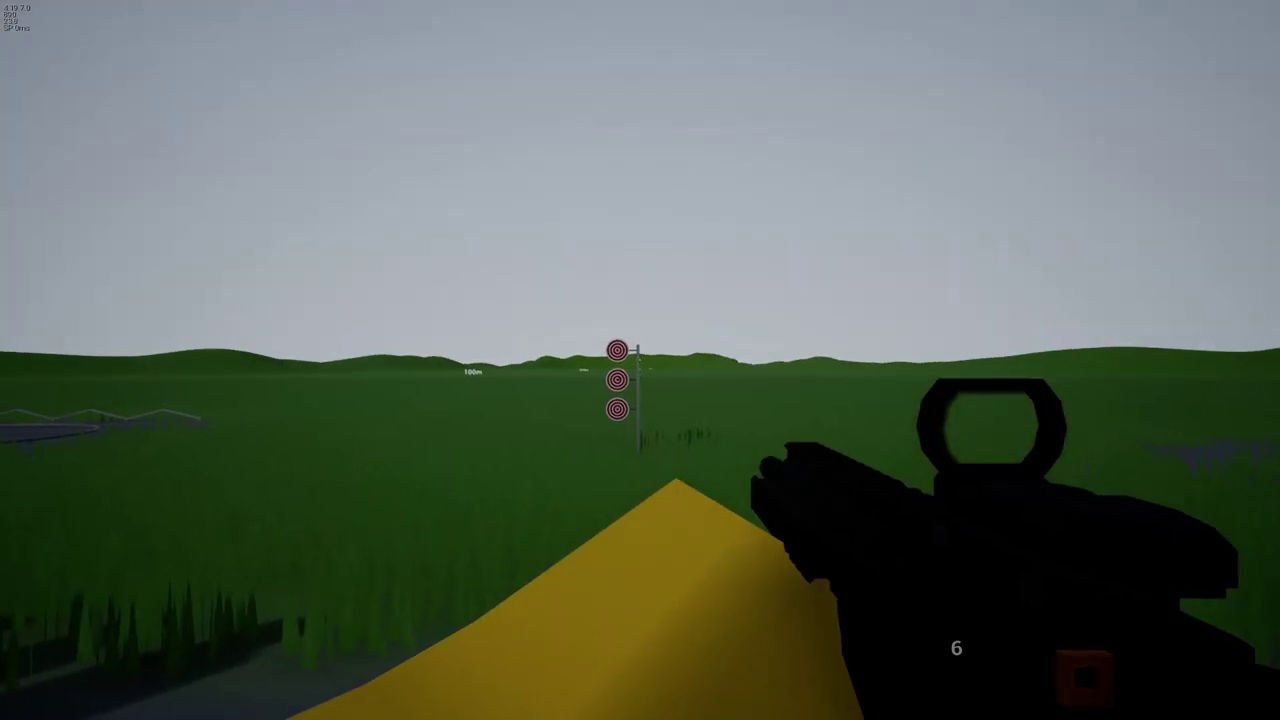
right_click(640, 360)
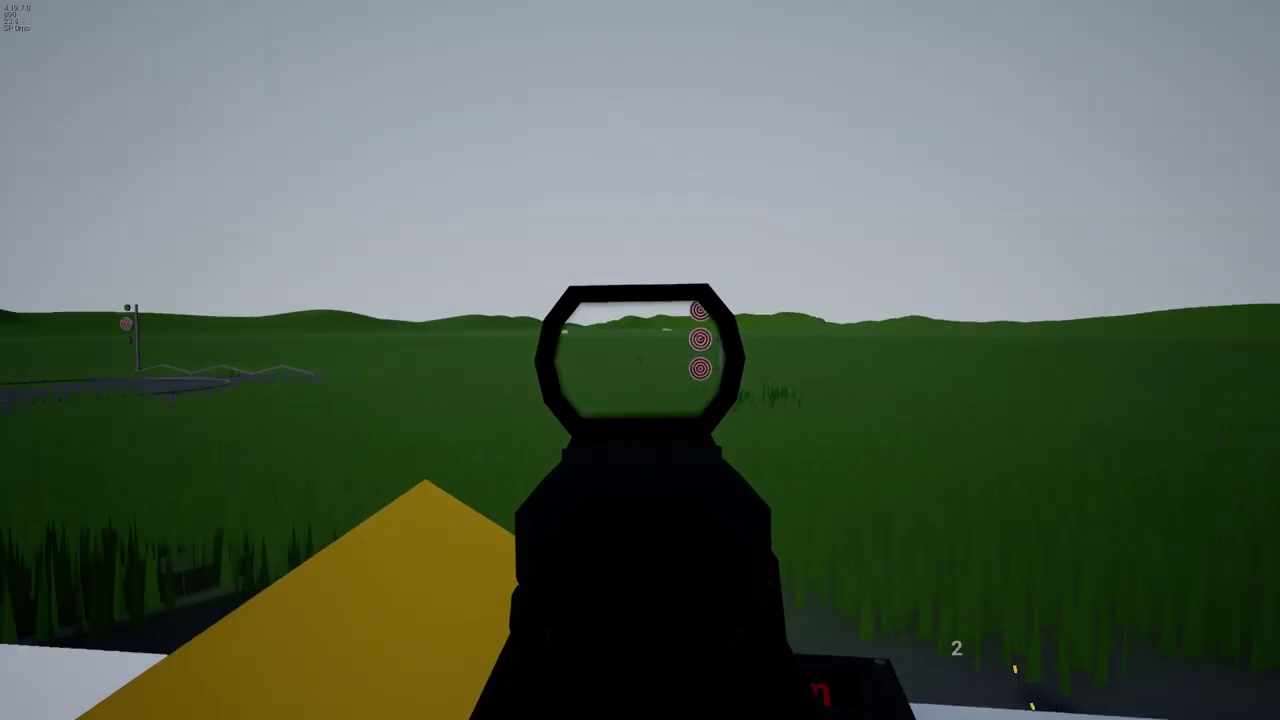
left_click(640, 360)
left_click(640, 360)
right_click(640, 360)
Walk back to the white weapon tables and pick up the ammo box
key("w")
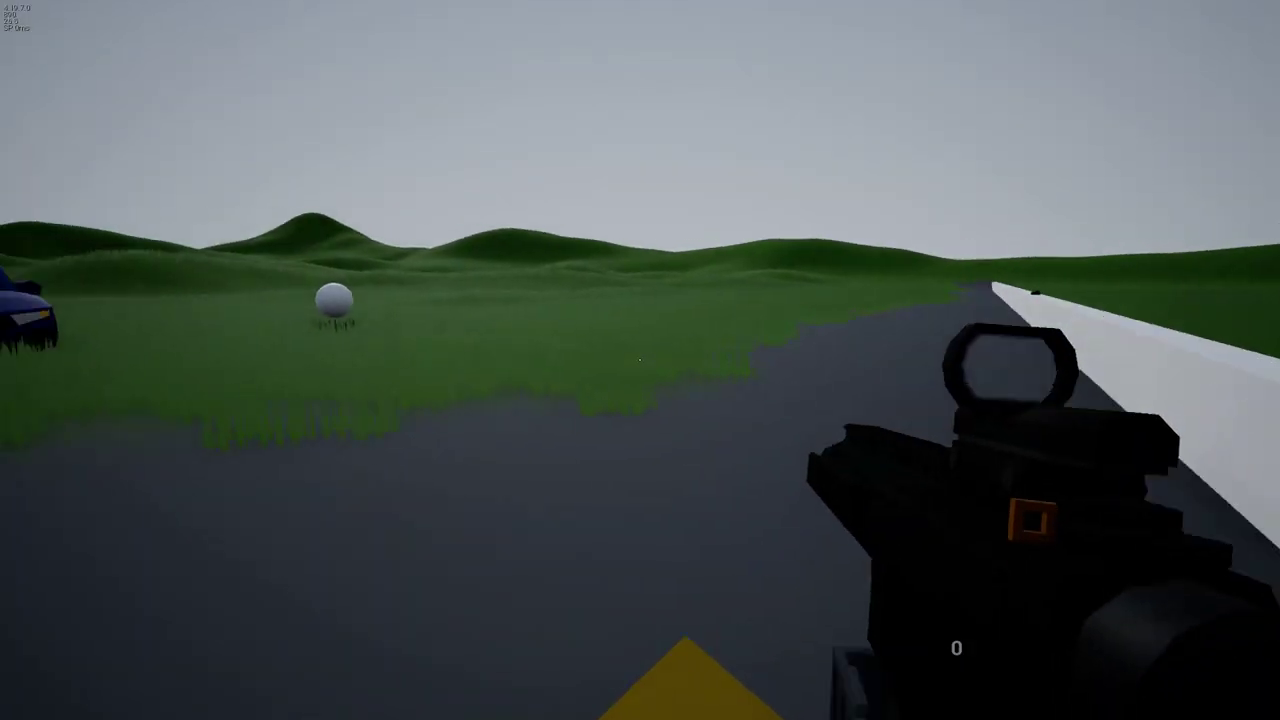
key("w")
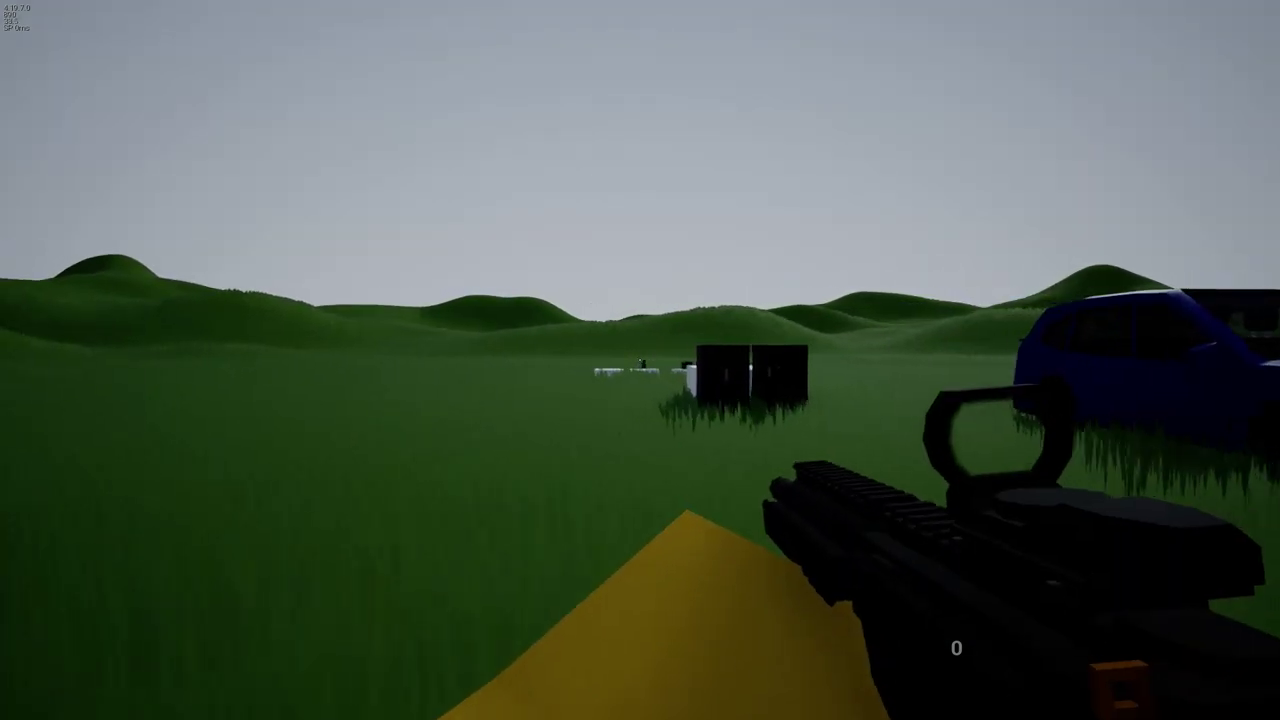
key("w")
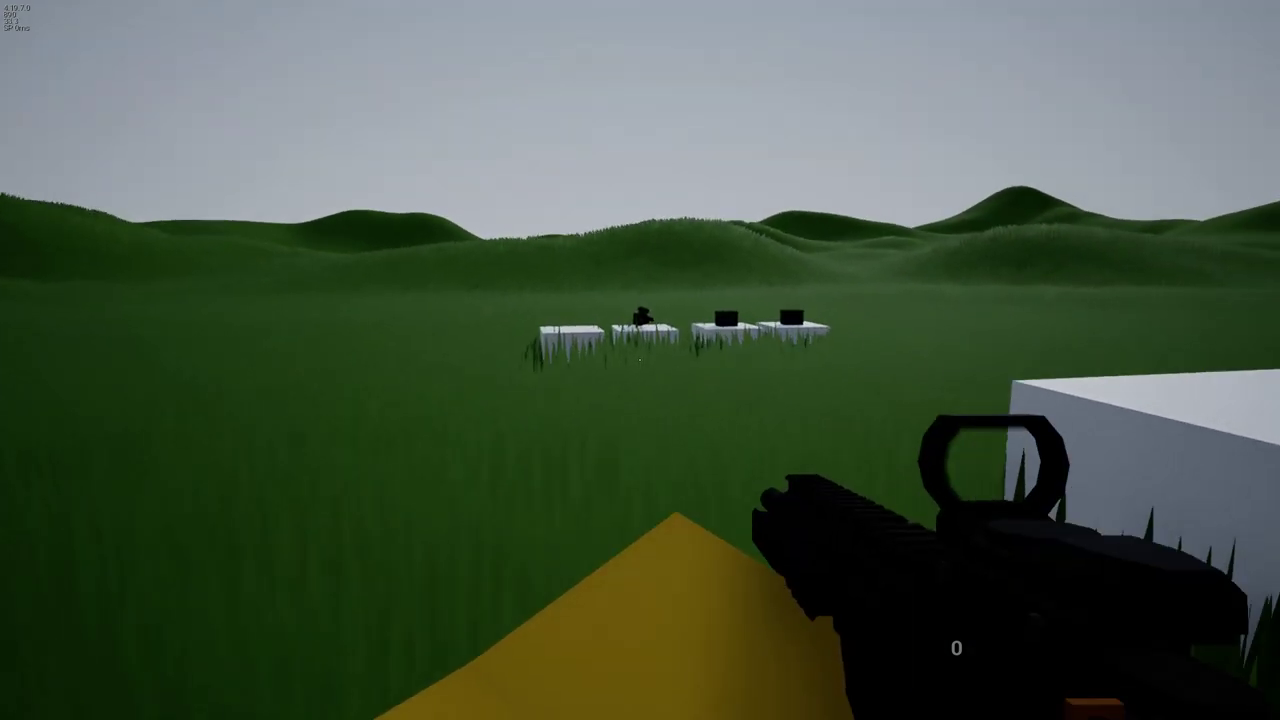
key("w")
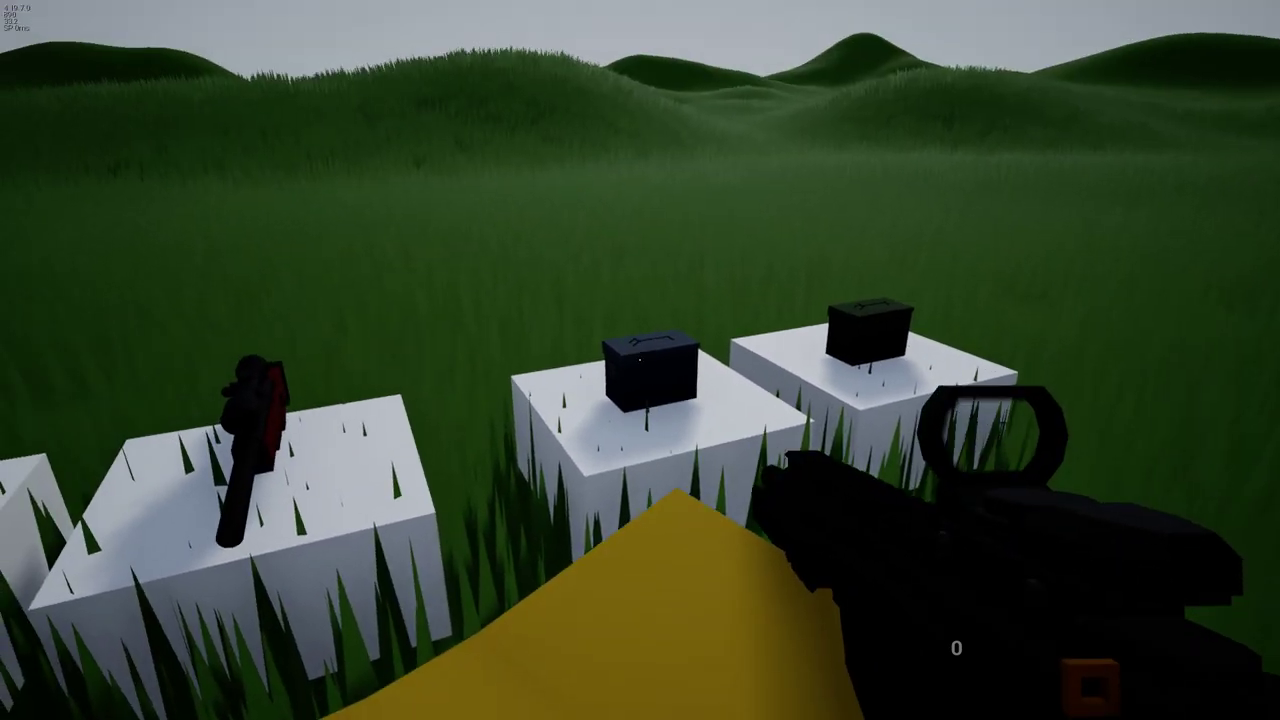
key("e")
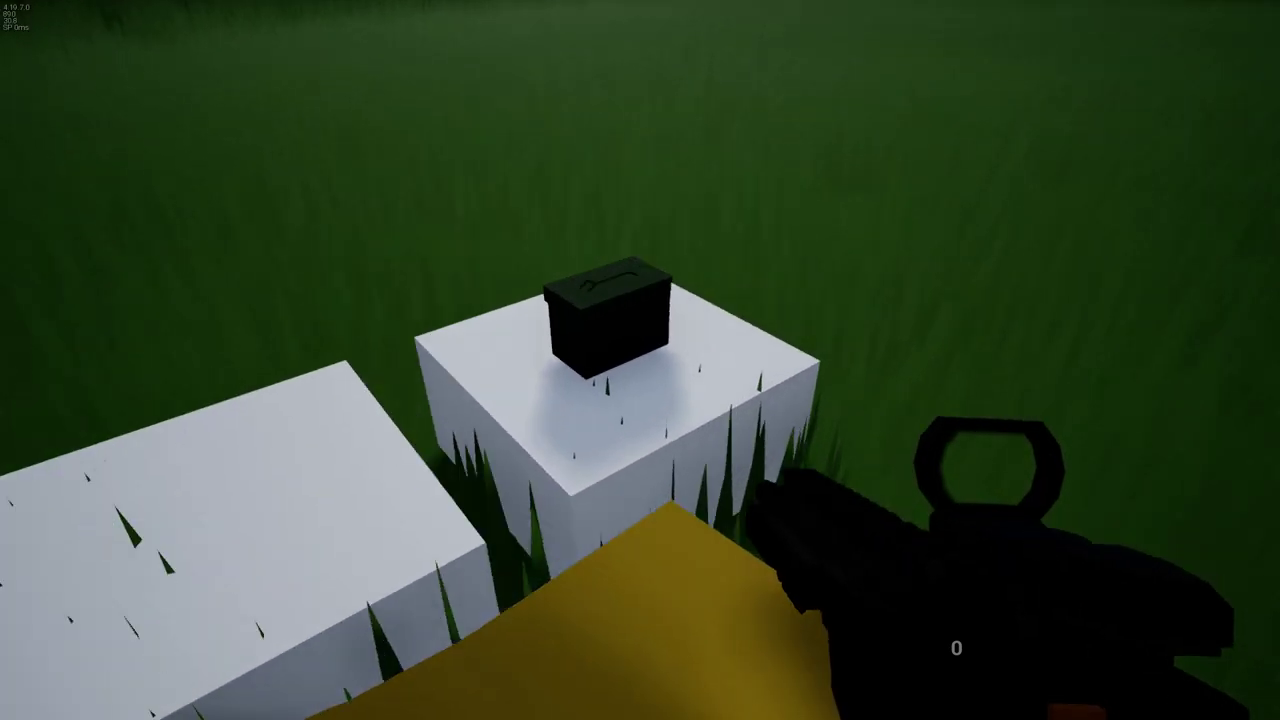
key("e")
Reload the rifle and walk up to the blue car
key("w")
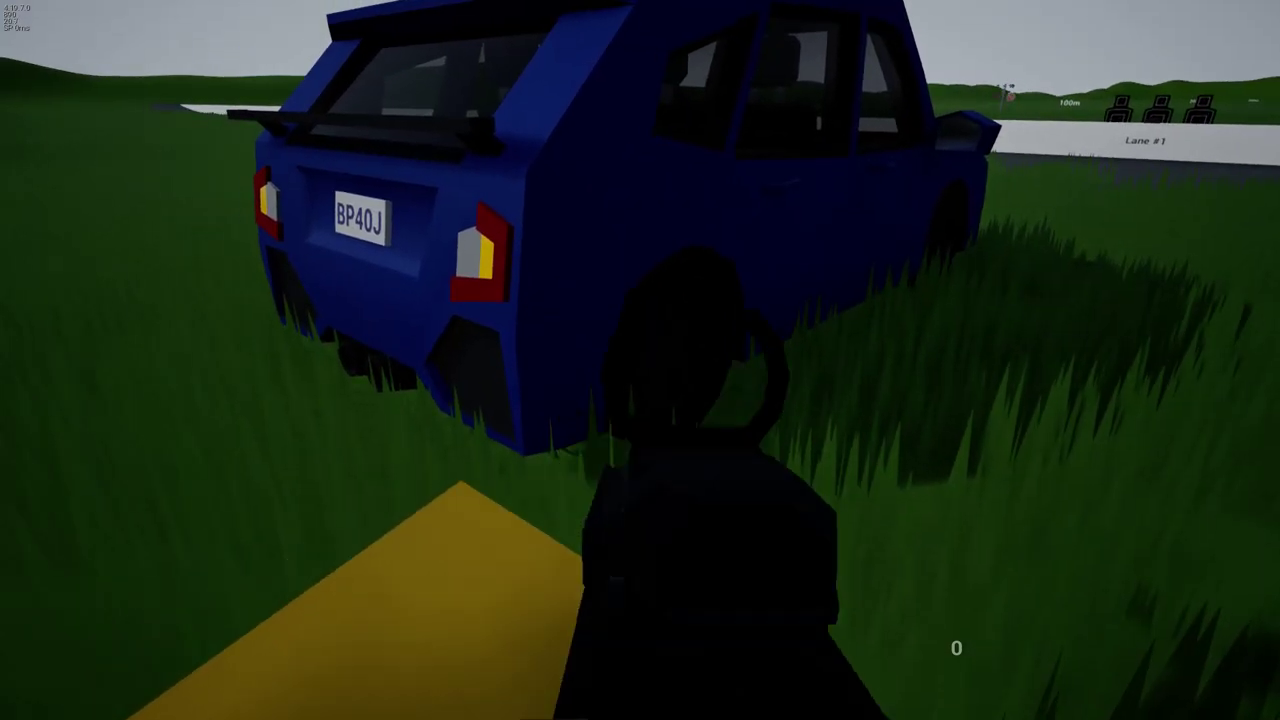
key("r")
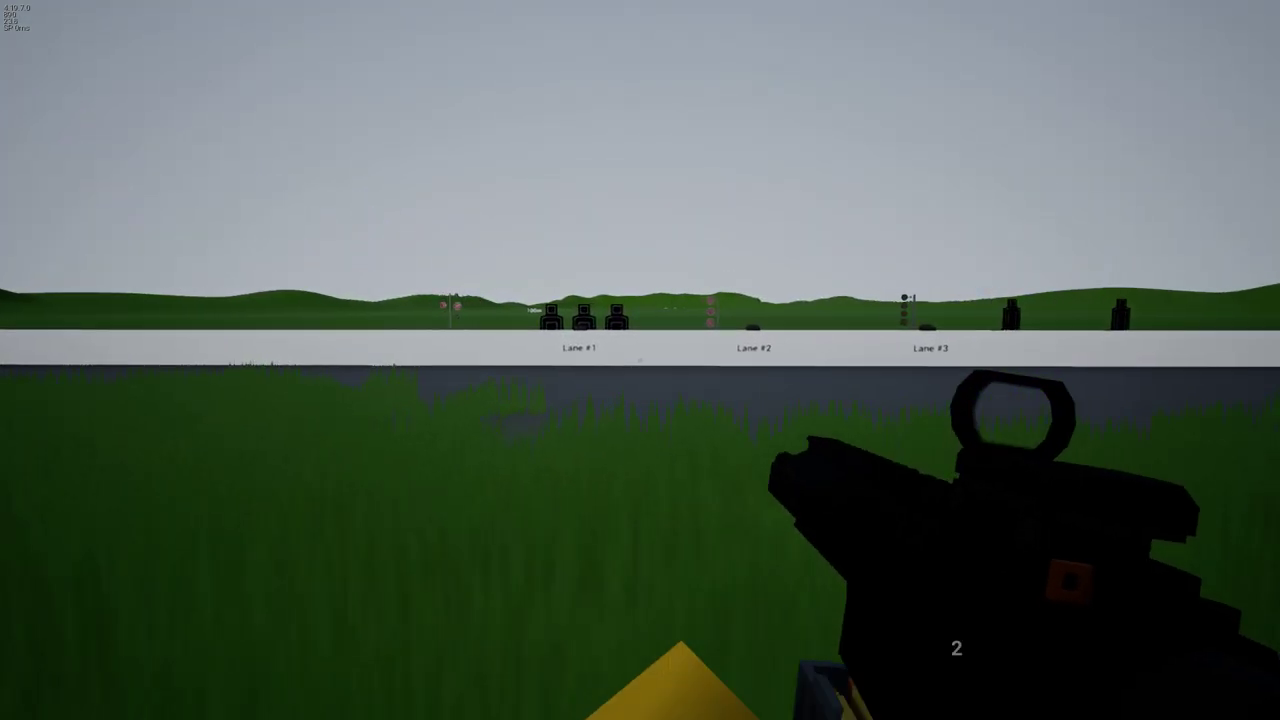
left_click(640, 360)
left_click(640, 360)
key("w")
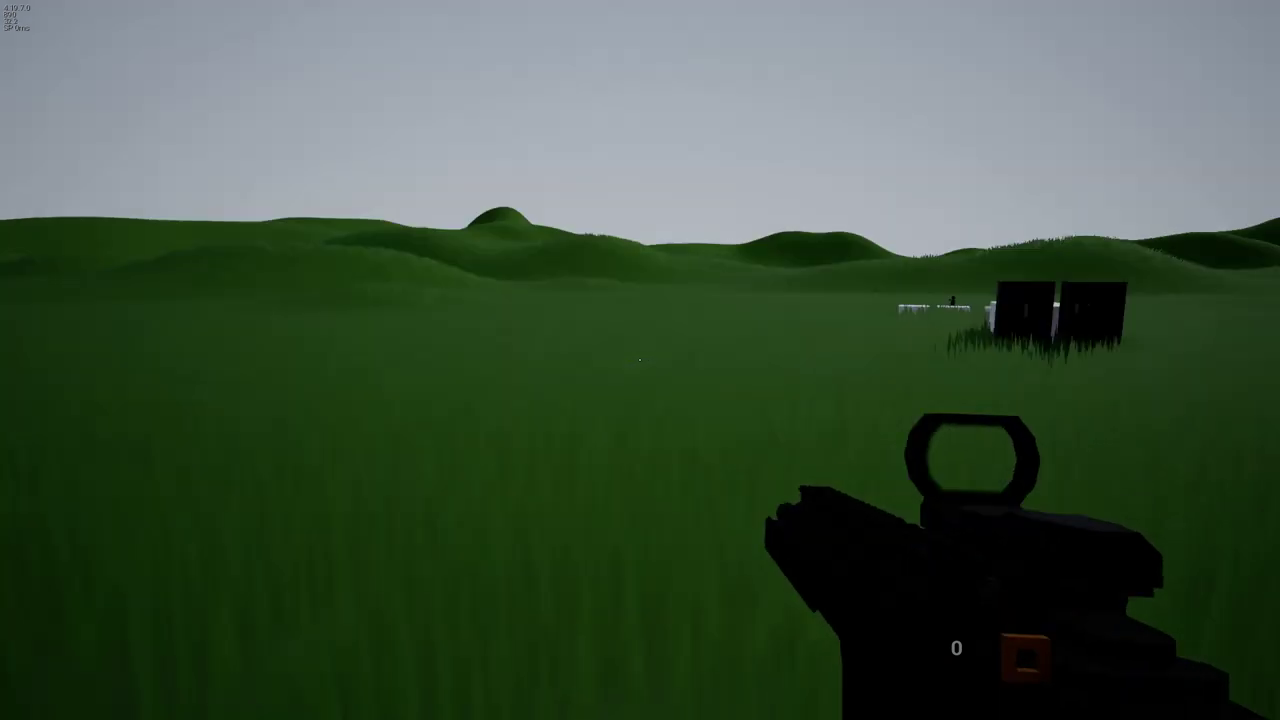
key("r")
key("w")
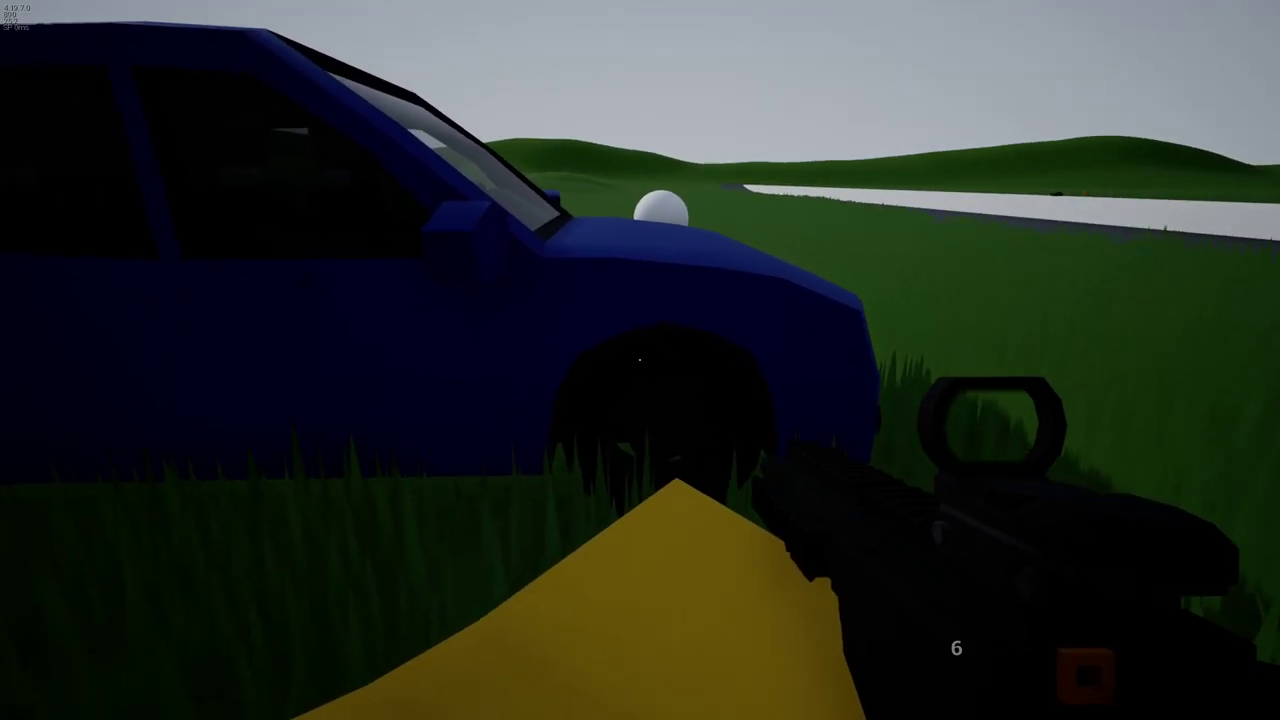
Circle the blue car, firing into it until the magazine reads 0
right_click(640, 360)
left_click(640, 360)
left_click(640, 360)
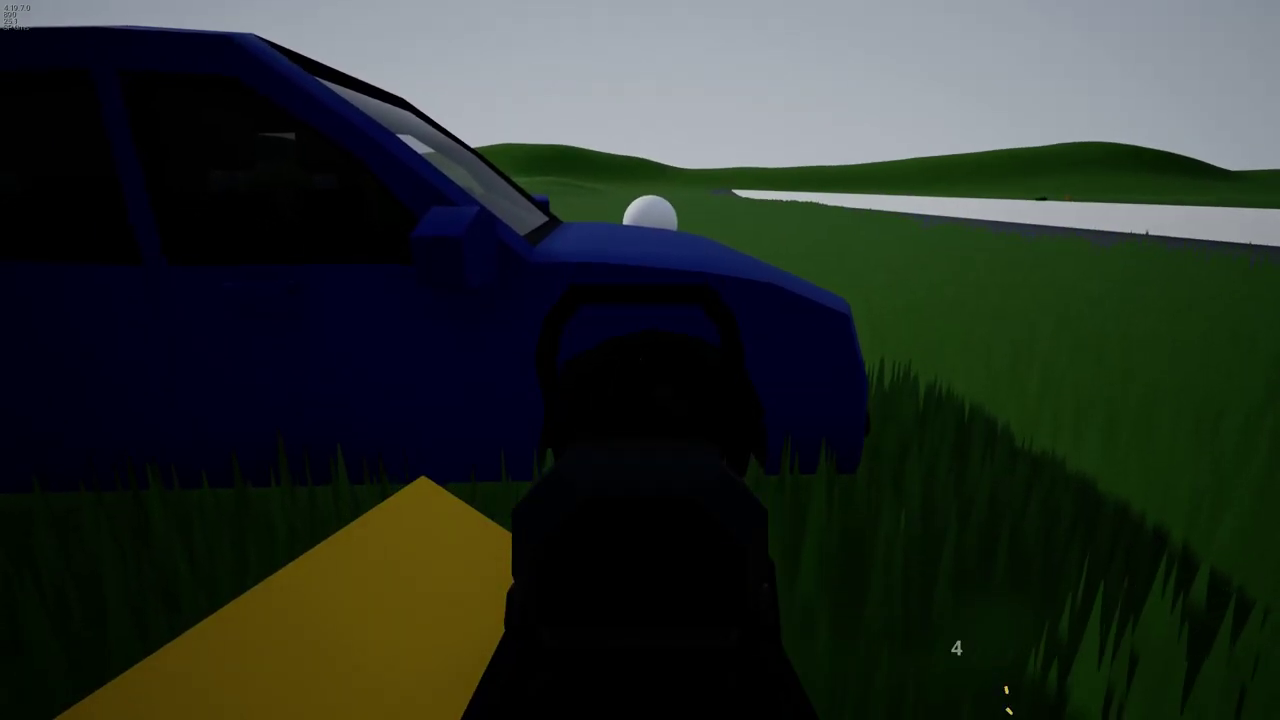
key("d")
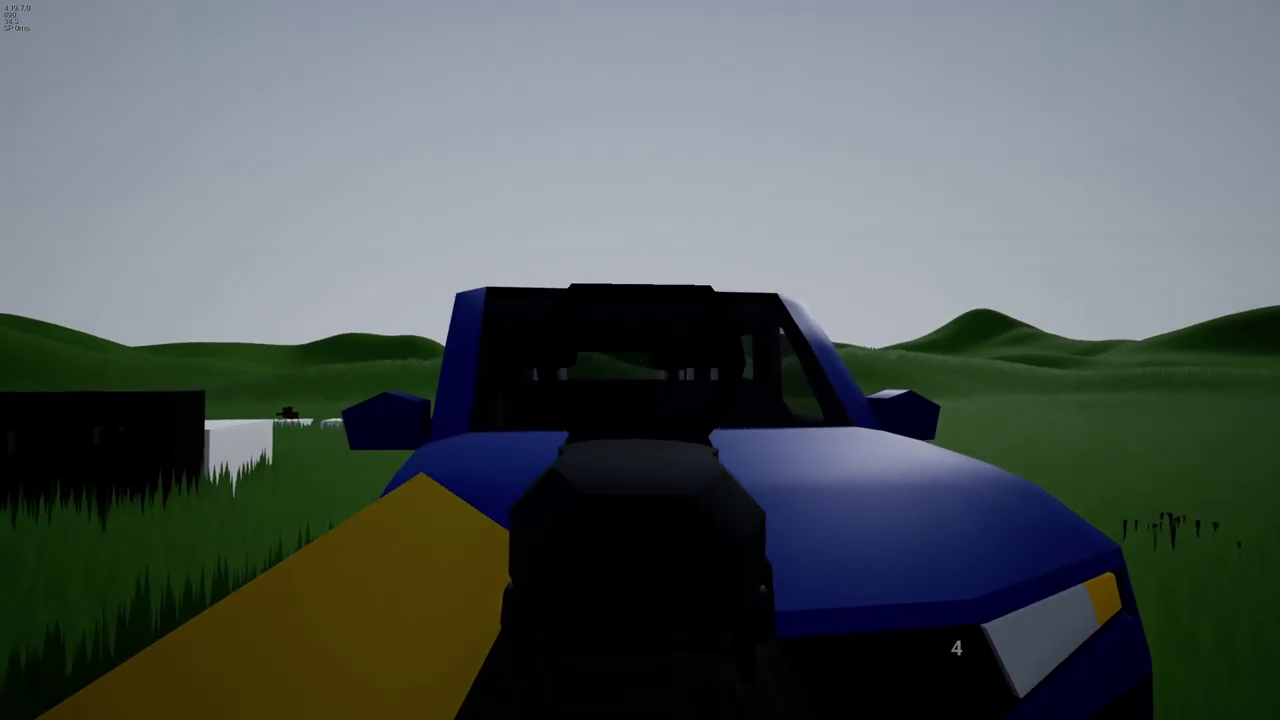
left_click(640, 360)
left_click(640, 360)
key("w")
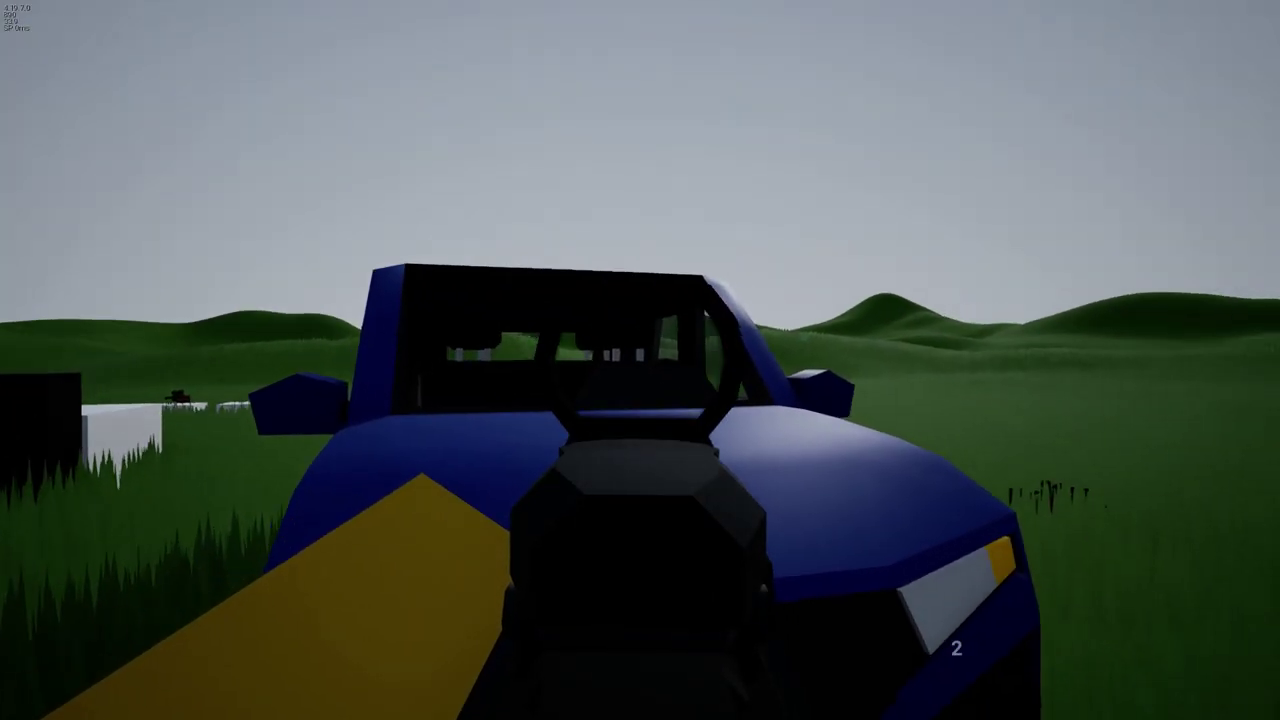
key("d")
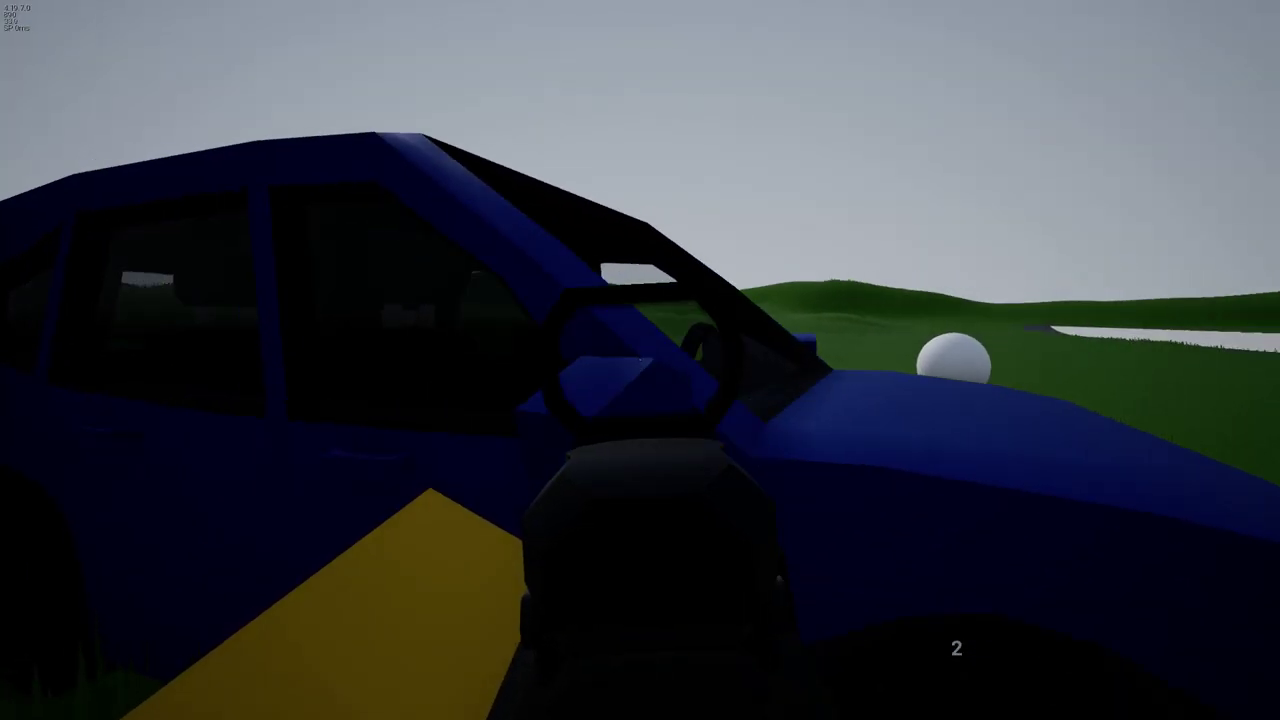
left_click(640, 360)
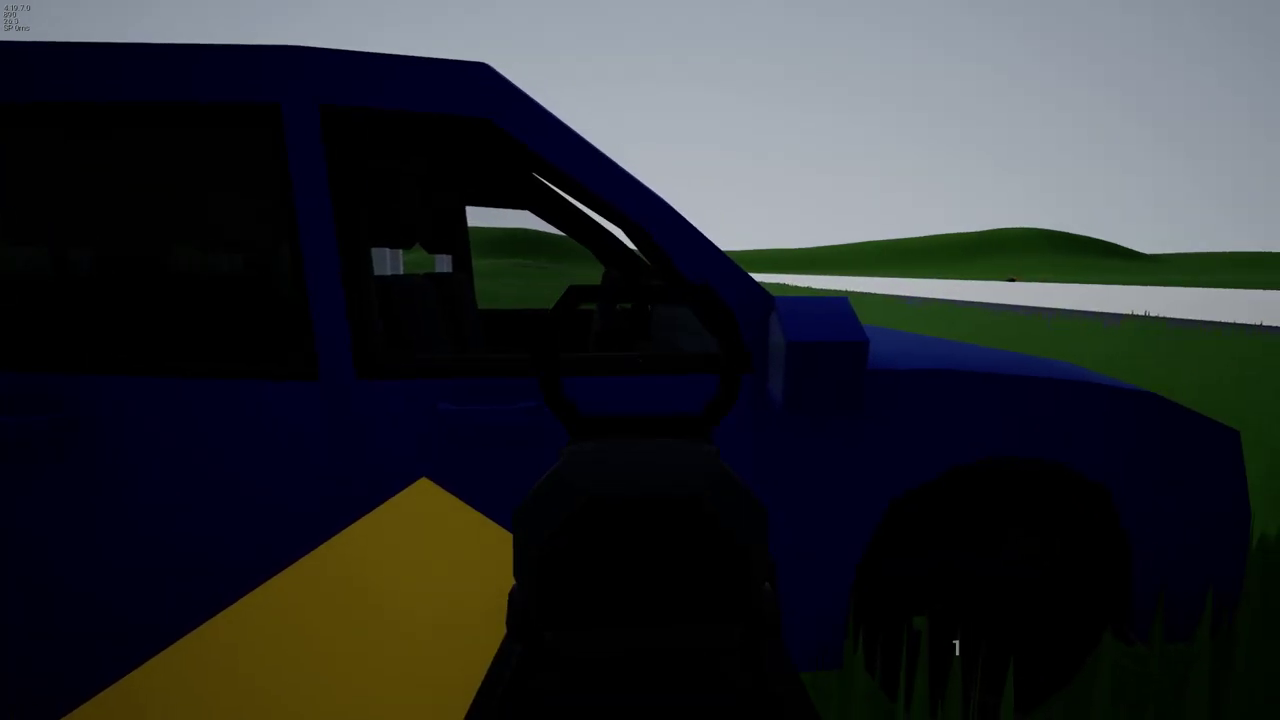
left_click(640, 360)
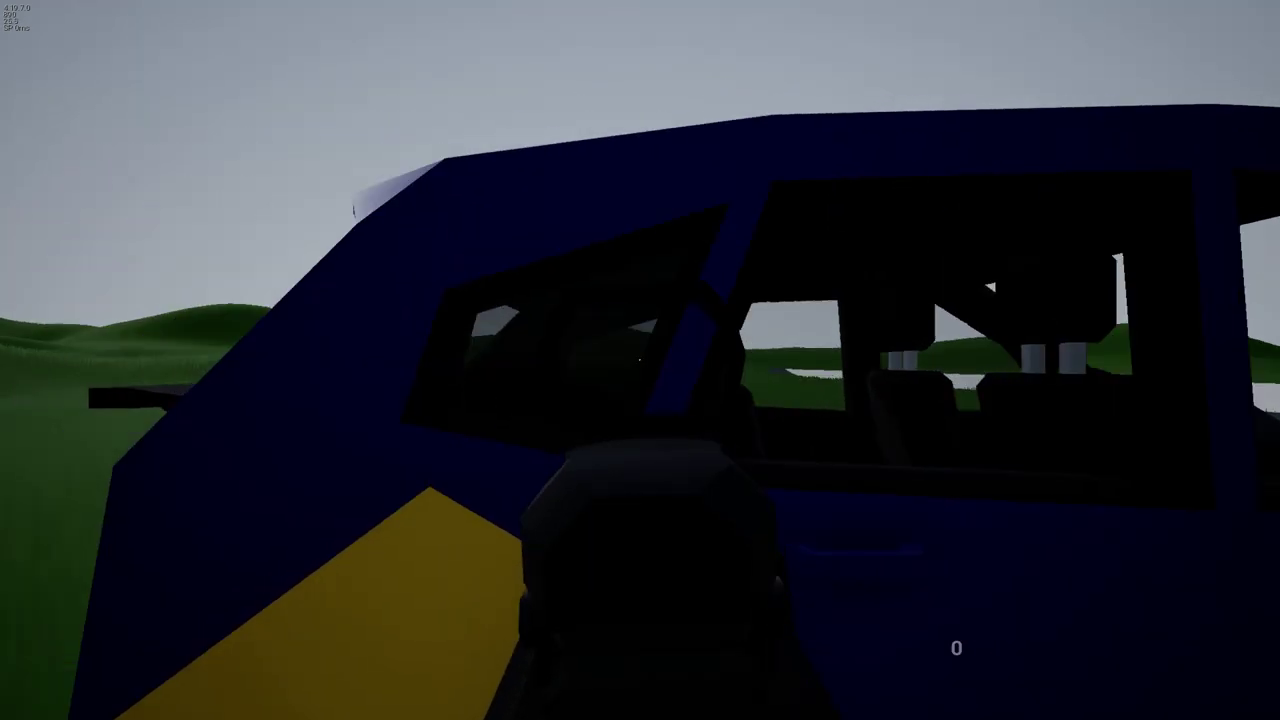
key("d")
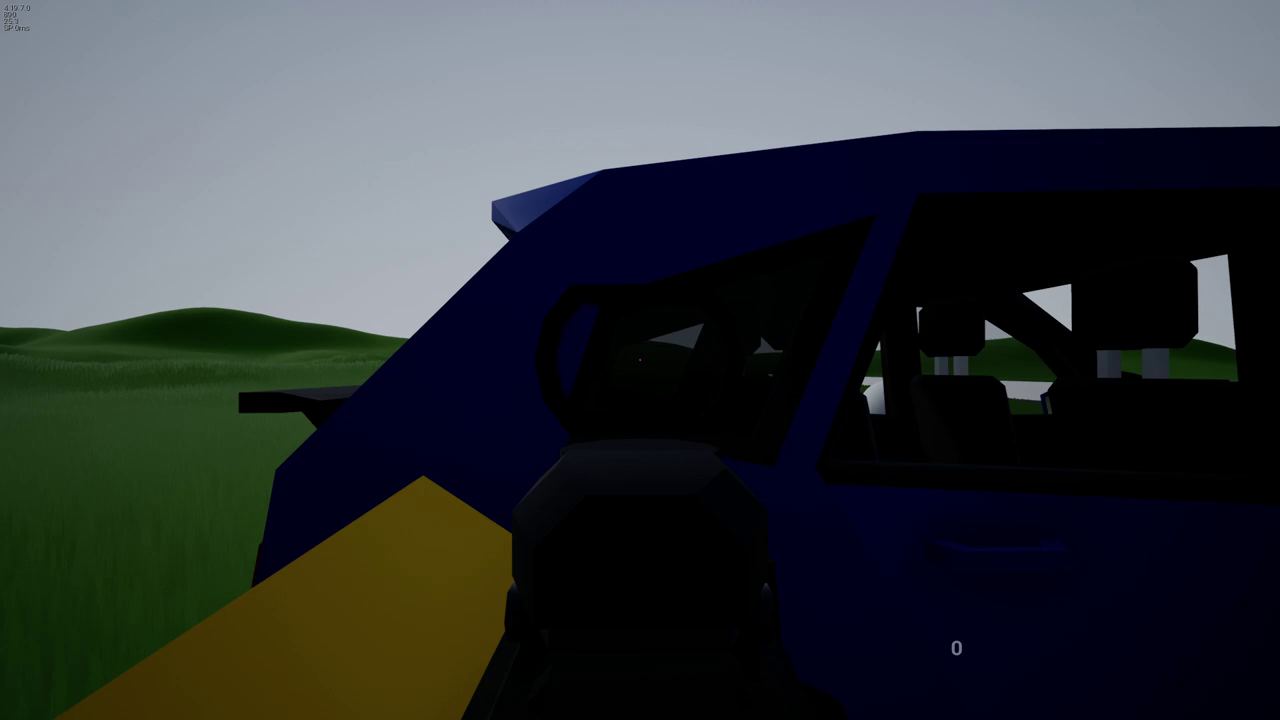
key("d")
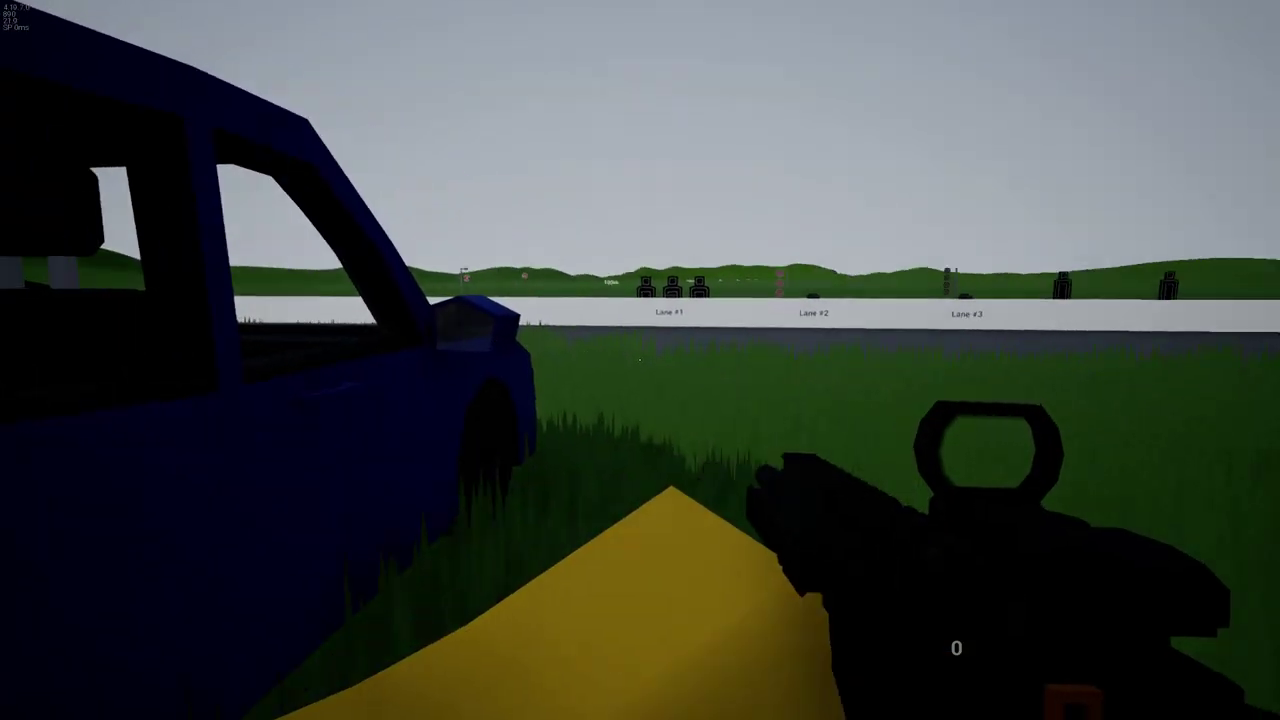
Step past the car, briefly open the main menu, then bring up the Inventory panel
key("d")
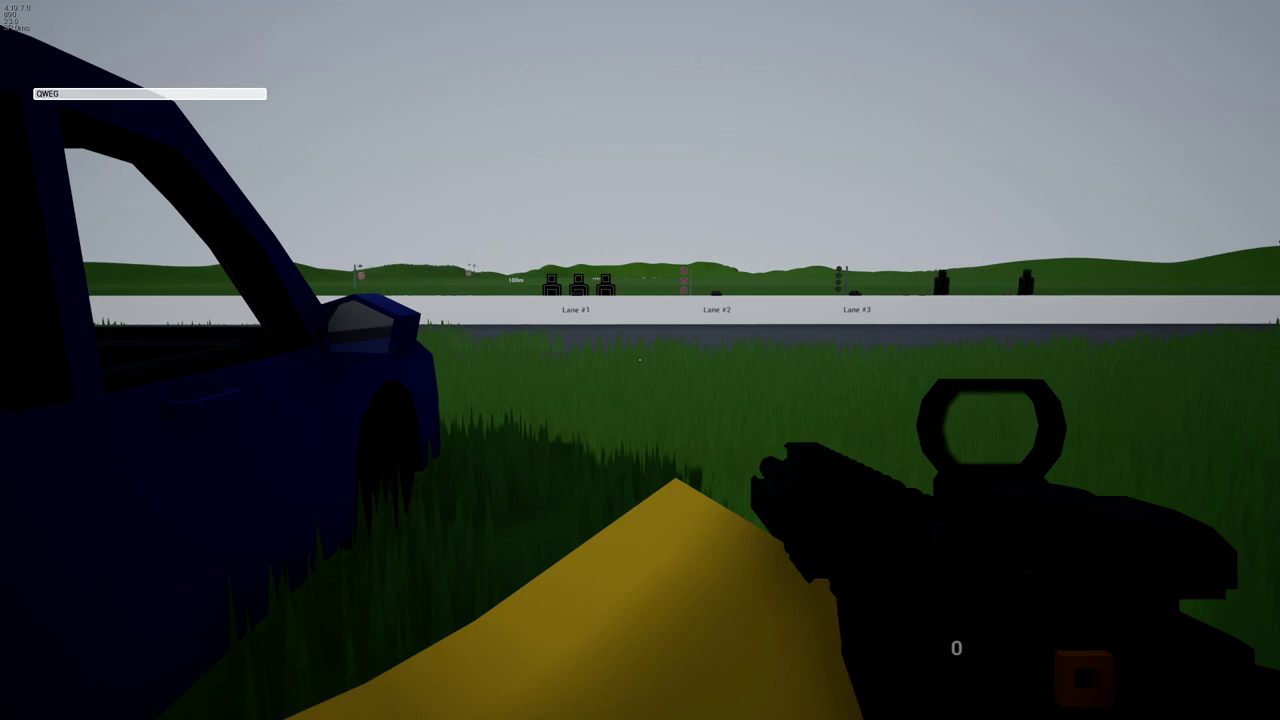
key("Escape")
key("Escape")
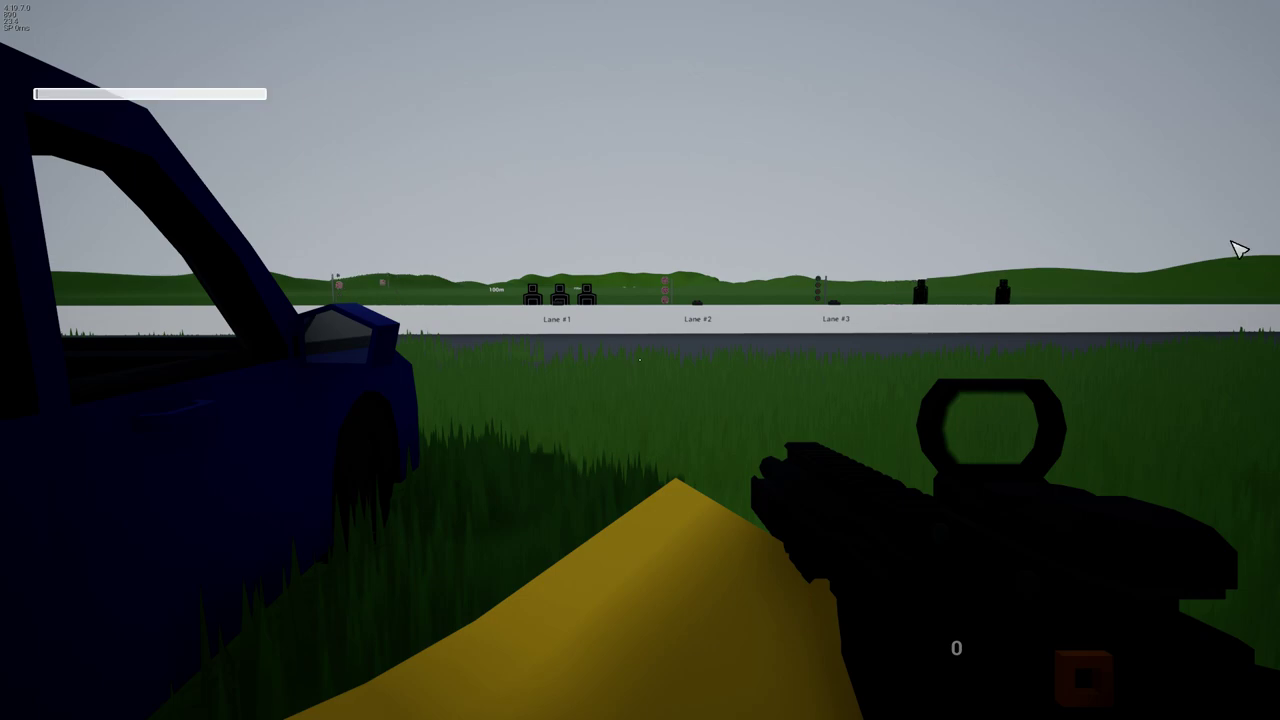
type("H")
key("Escape")
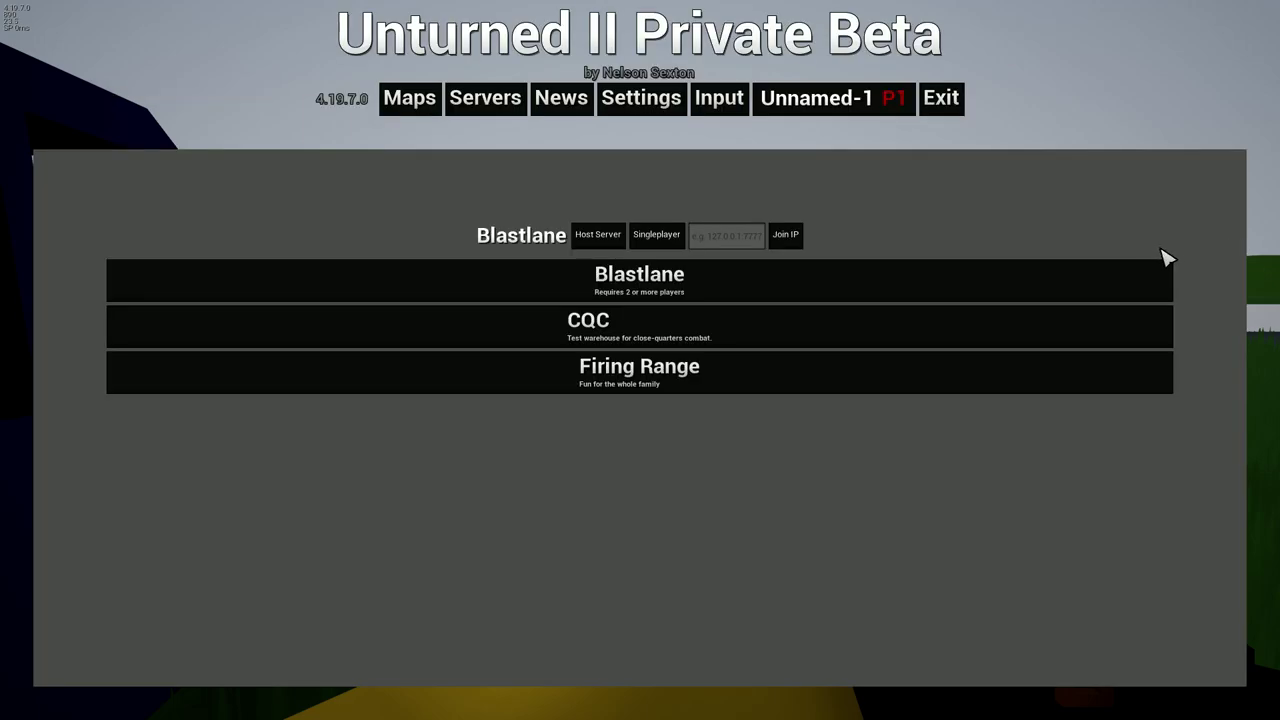
key("Escape")
key("Tab")
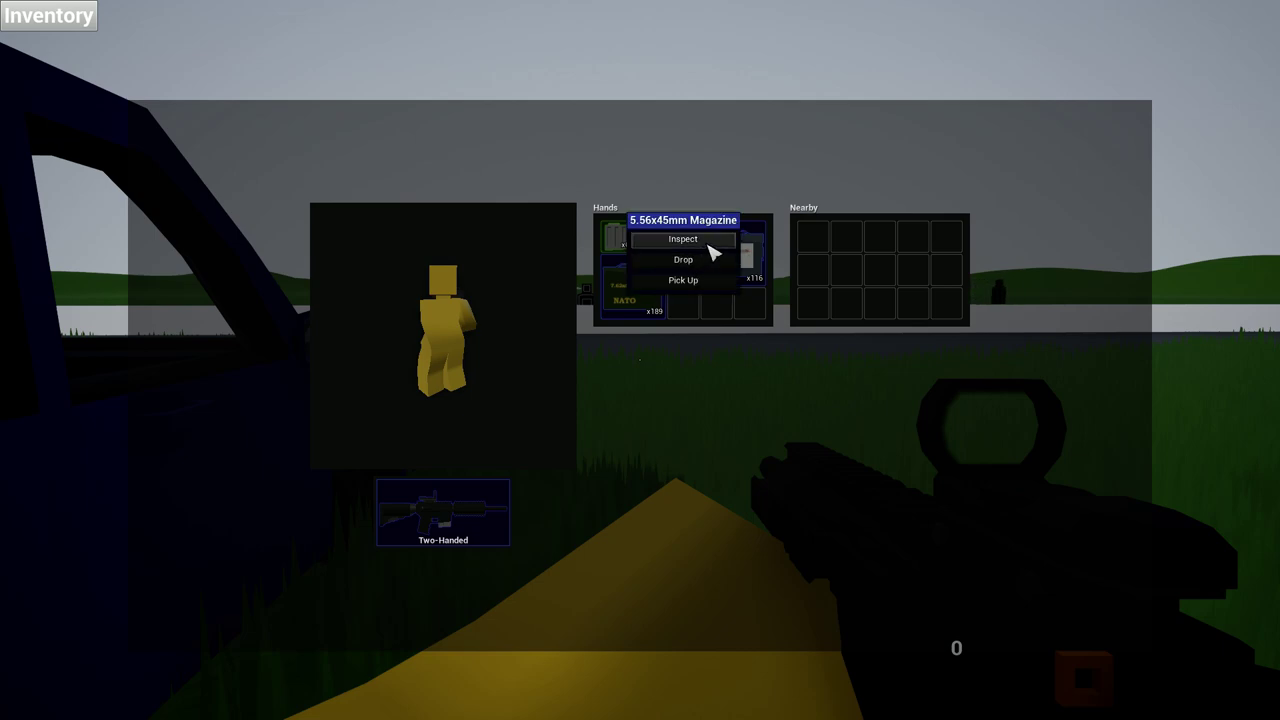
left_click(690, 240)
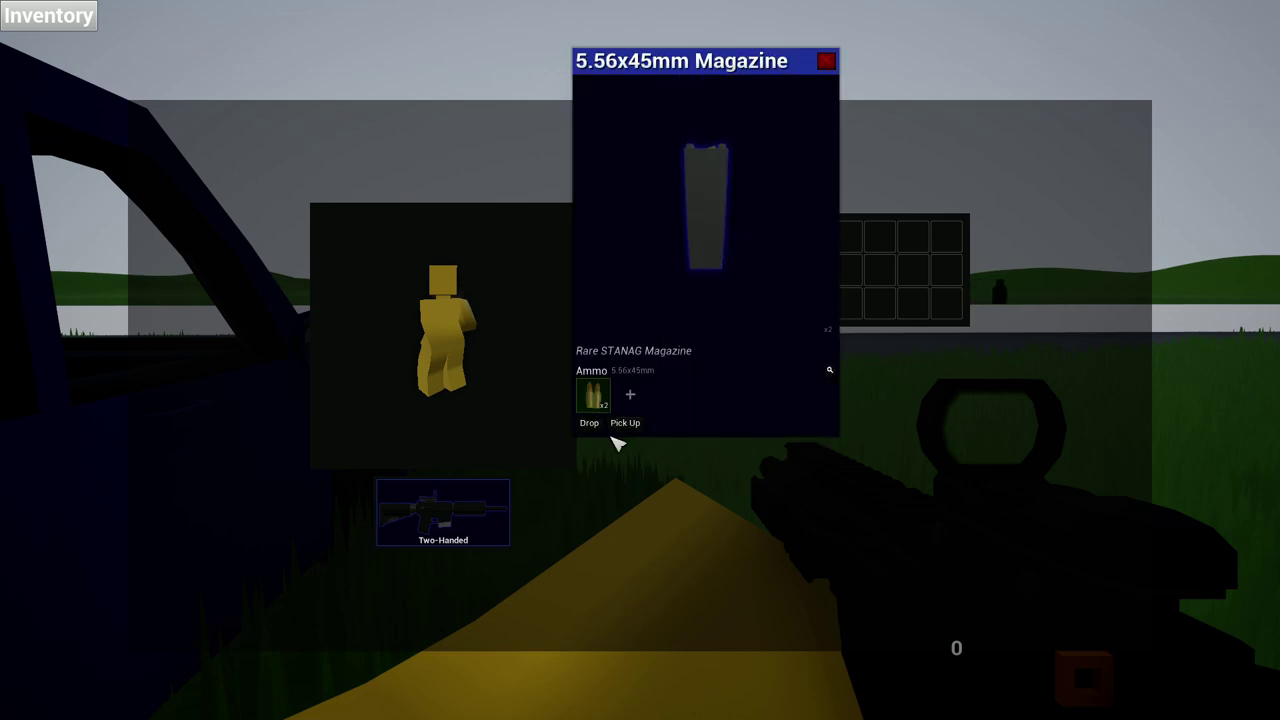
left_click(826, 62)
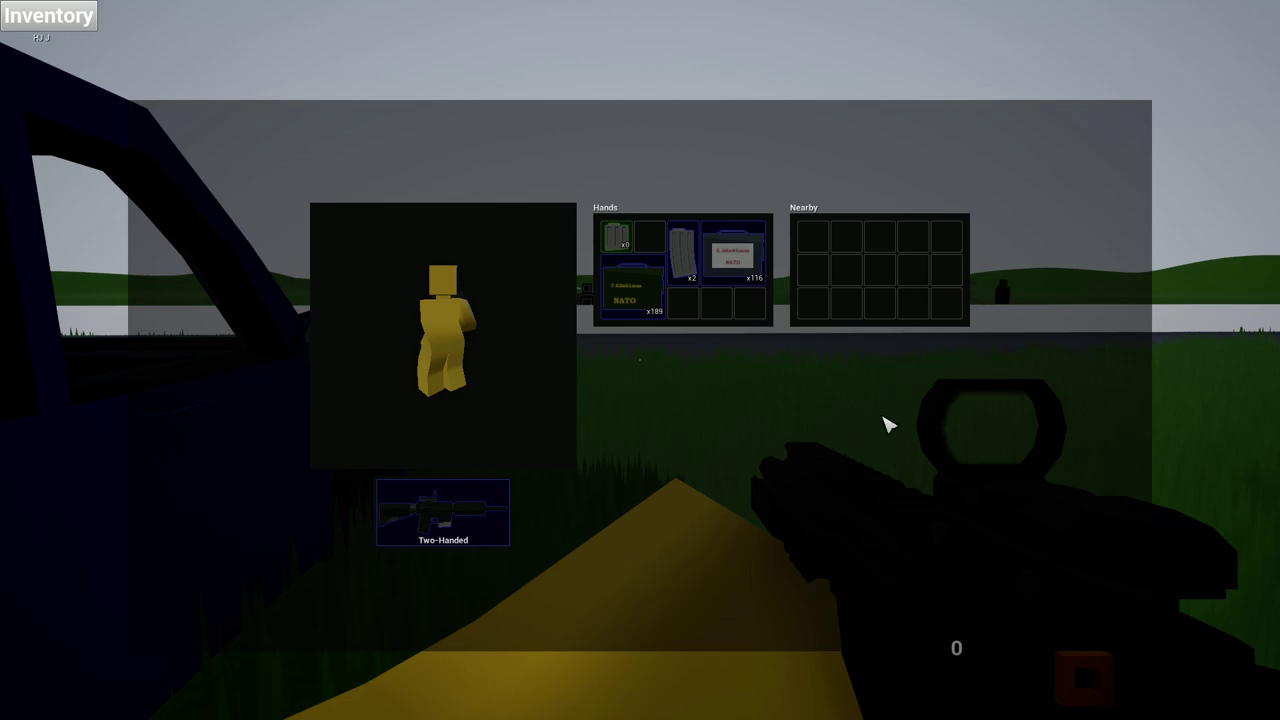
Close the inventory, equip the sniper rifle from the white blocks, and head to the lanes
key("Tab")
key("Tab")
key("Tab")
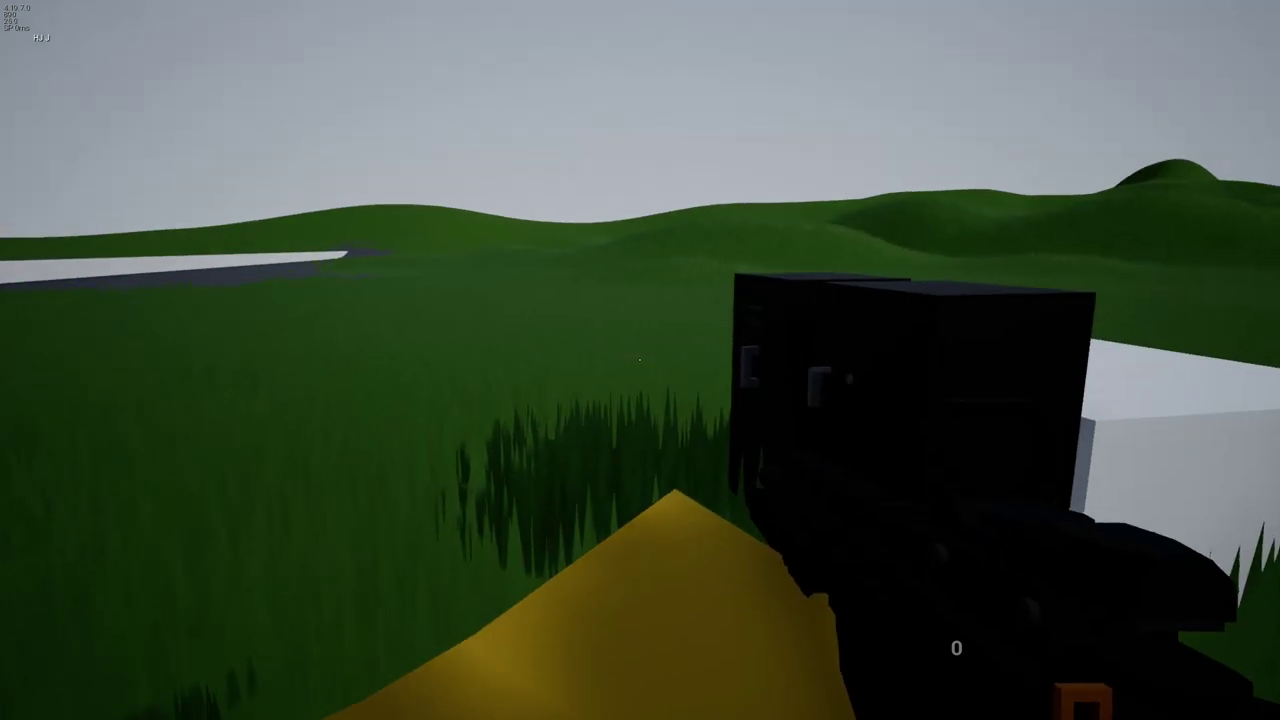
key("w")
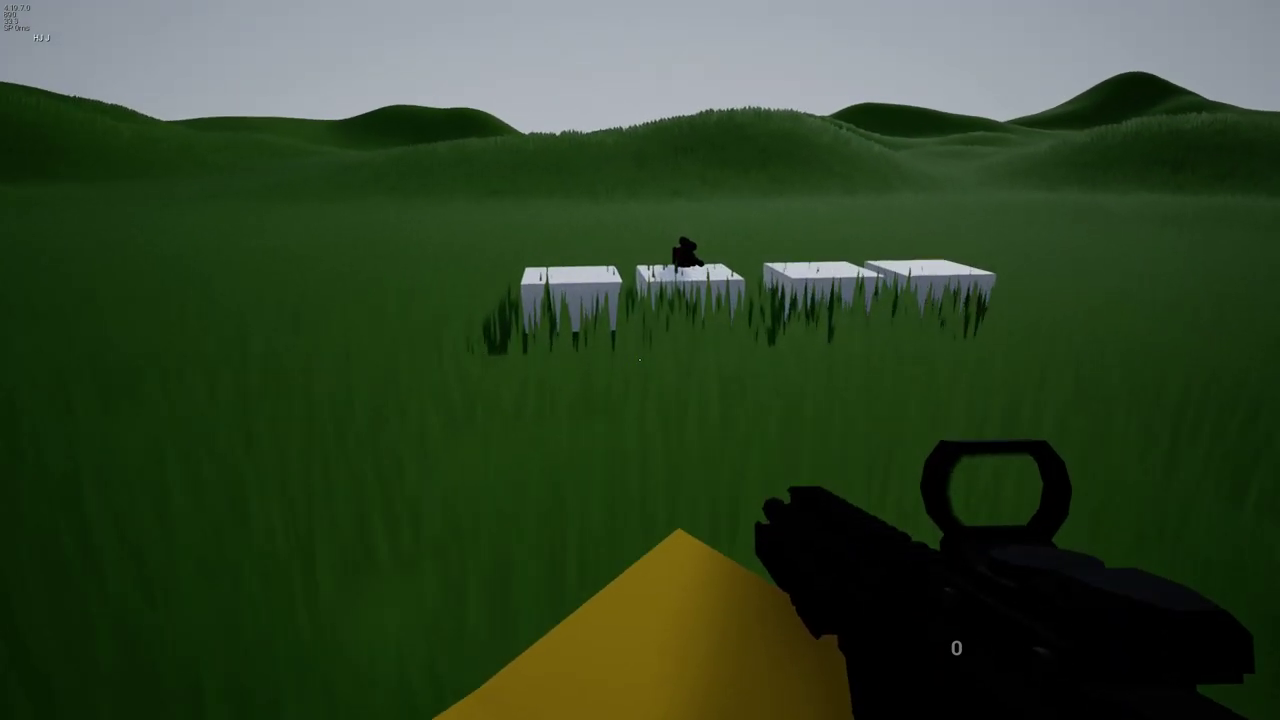
key("w")
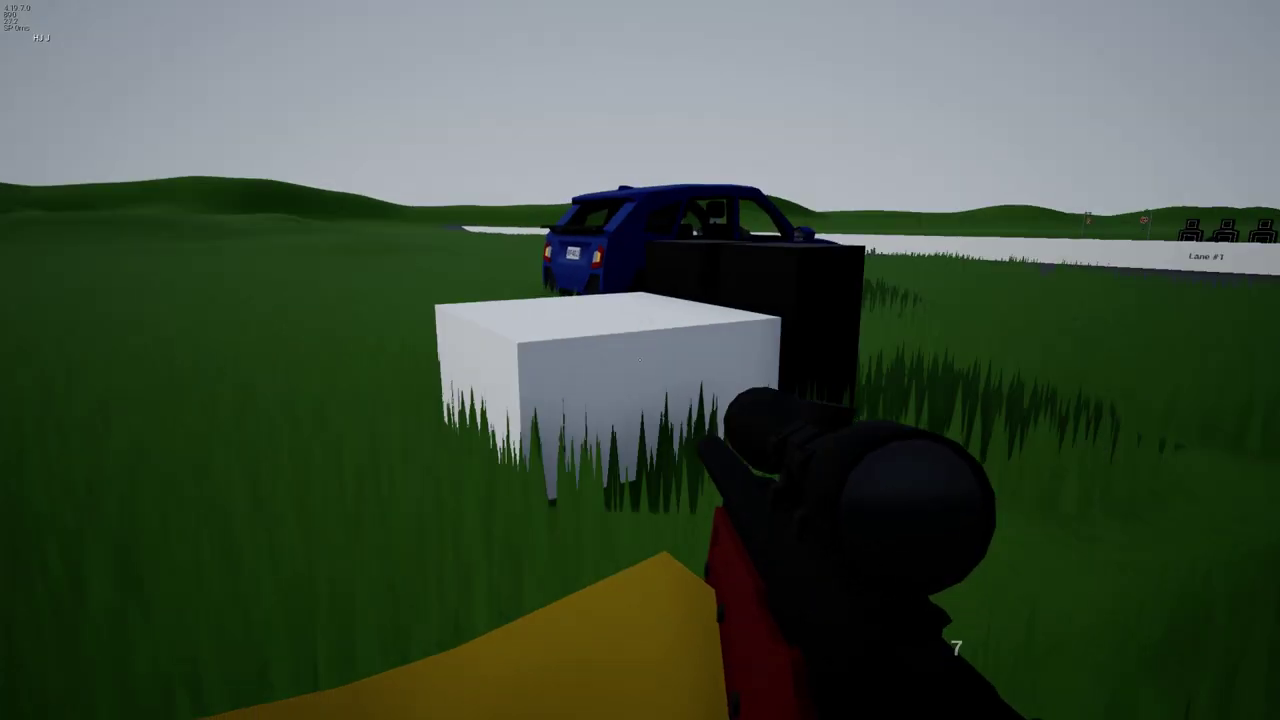
key("w")
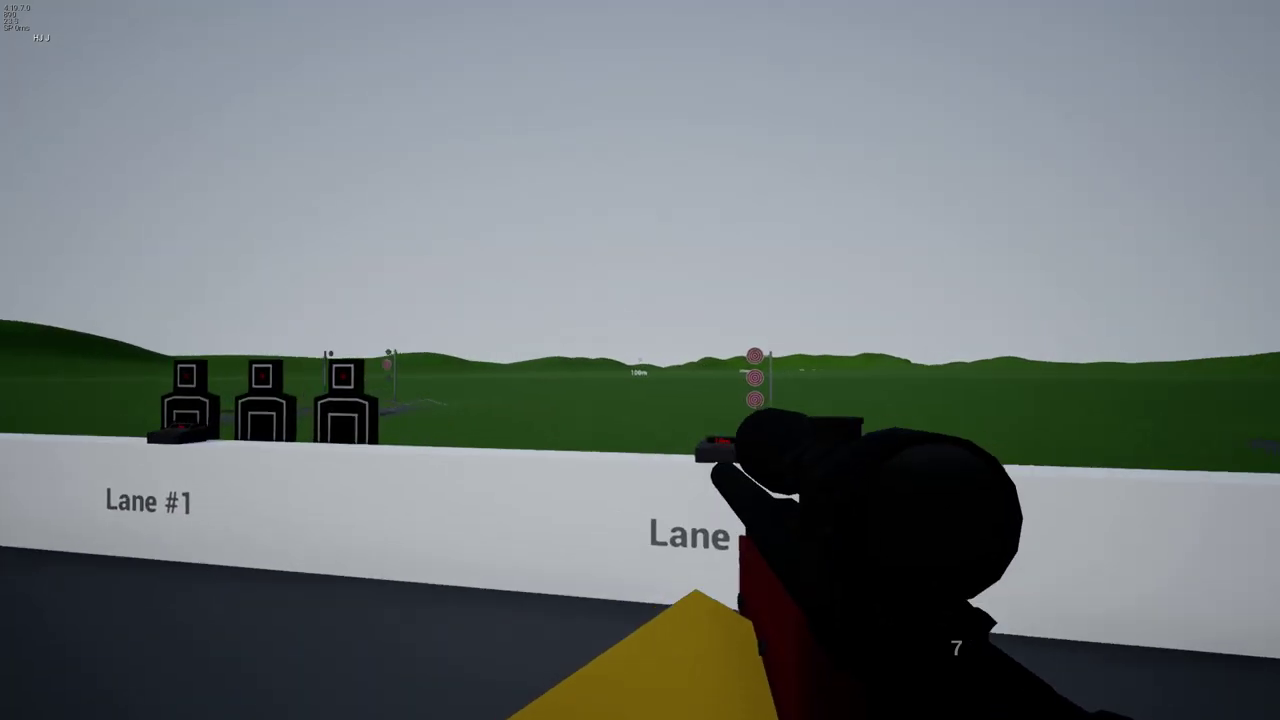
Fire two scoped sniper shots at the circular targets, leaving 5 rounds
right_click(640, 360)
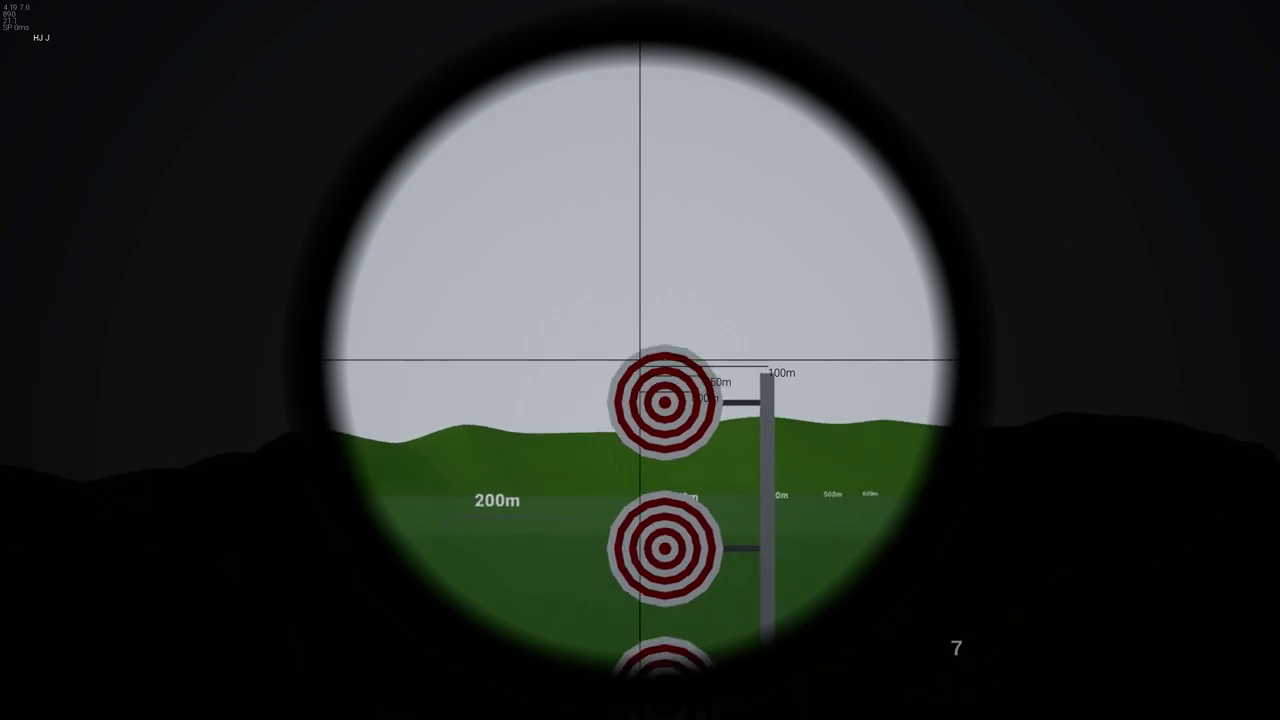
left_click(640, 360)
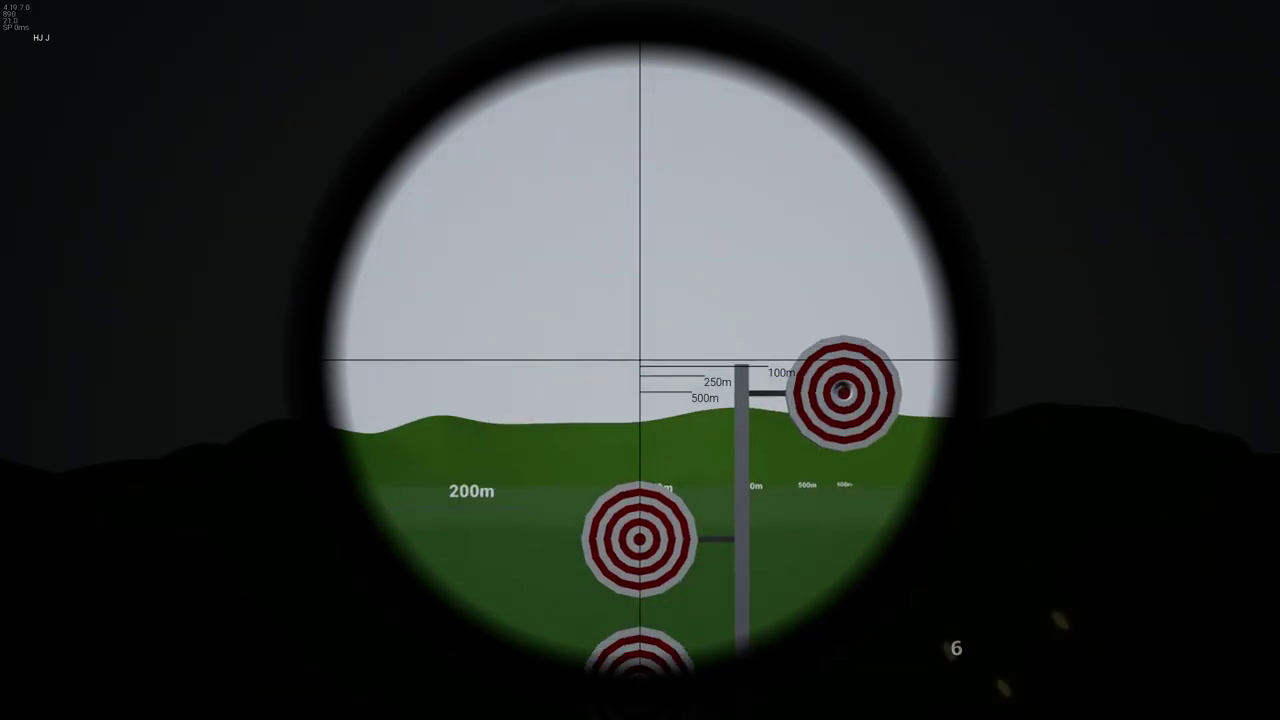
right_click(640, 360)
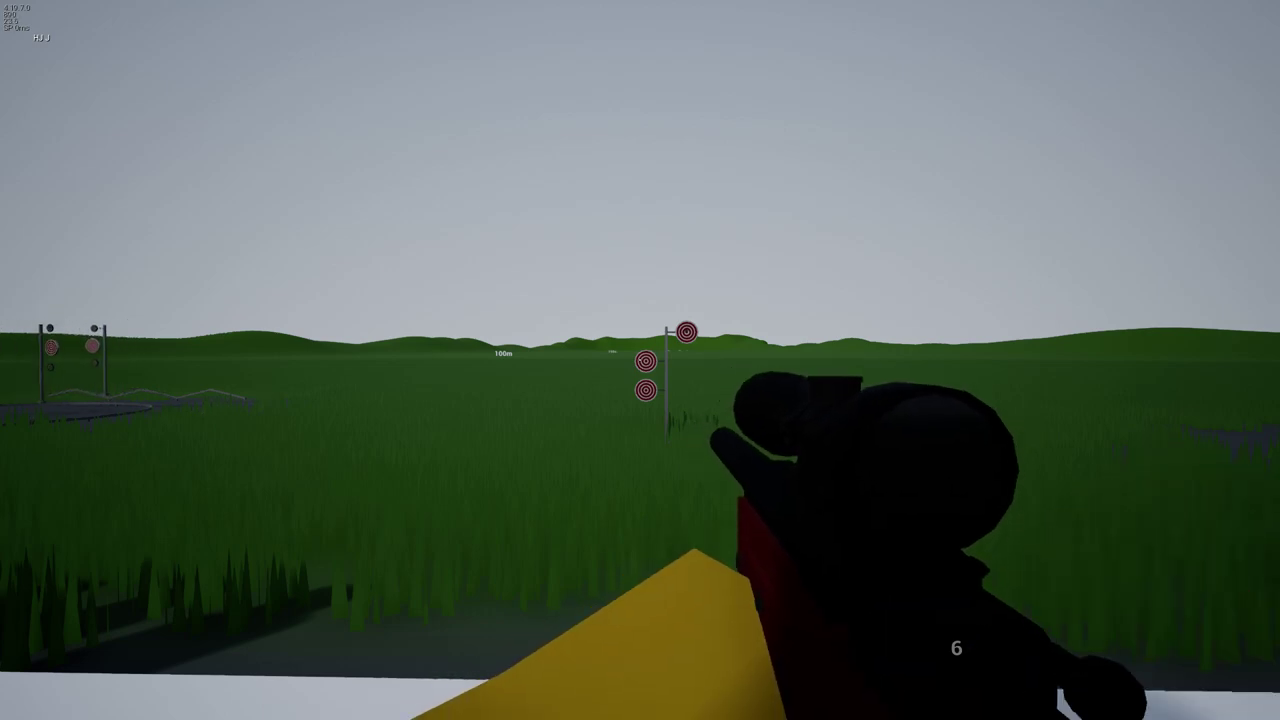
right_click(640, 360)
left_click(640, 360)
right_click(640, 360)
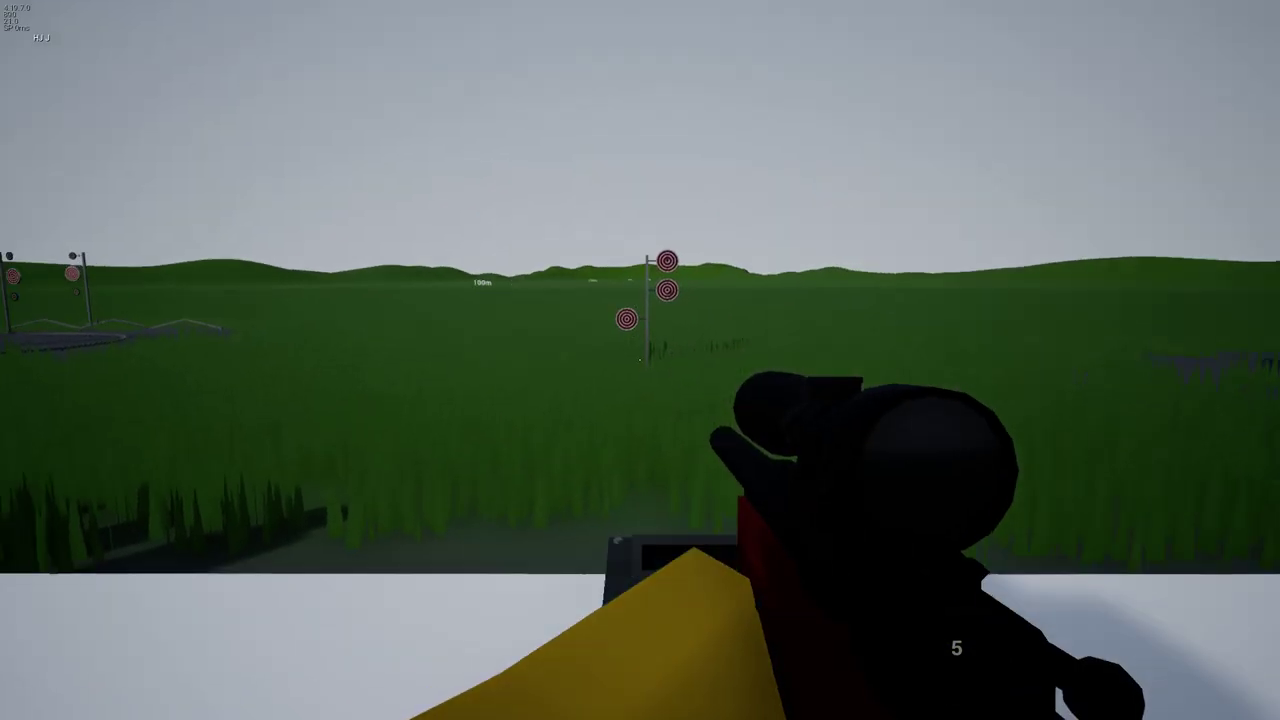
Walk along the white divider past Lane #3 to the 10m/s speed control box
key("w")
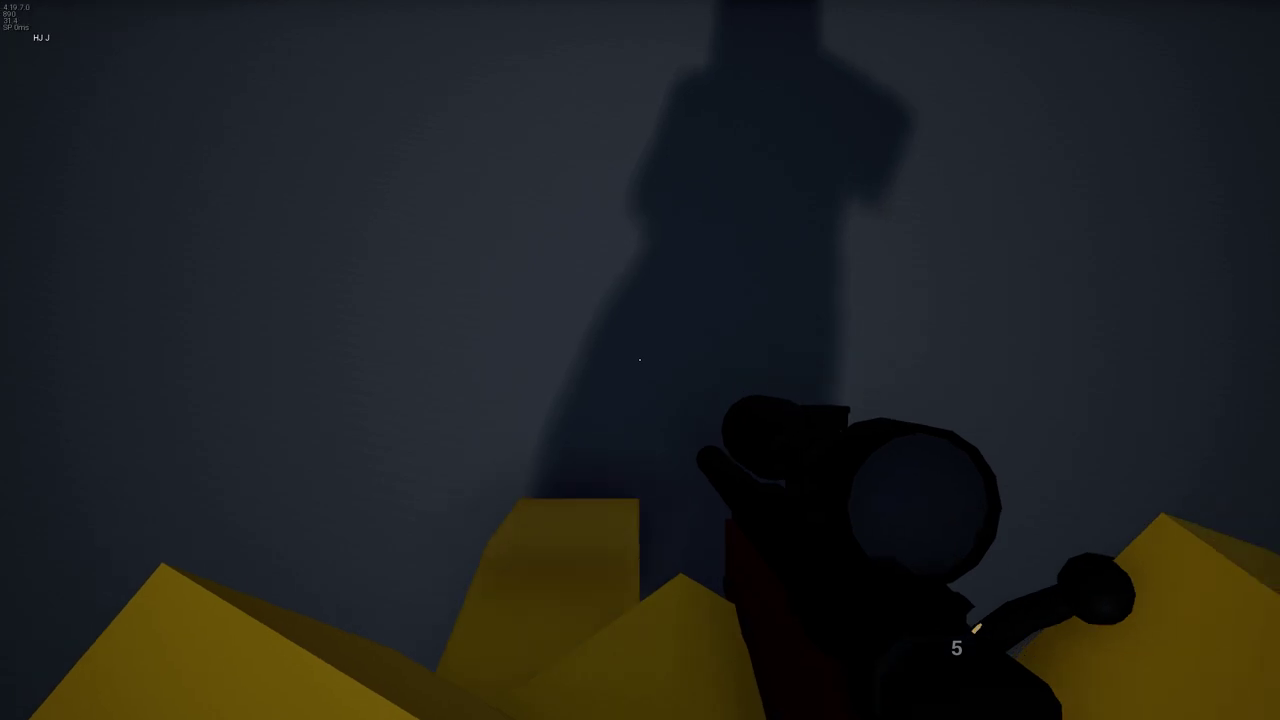
key("s")
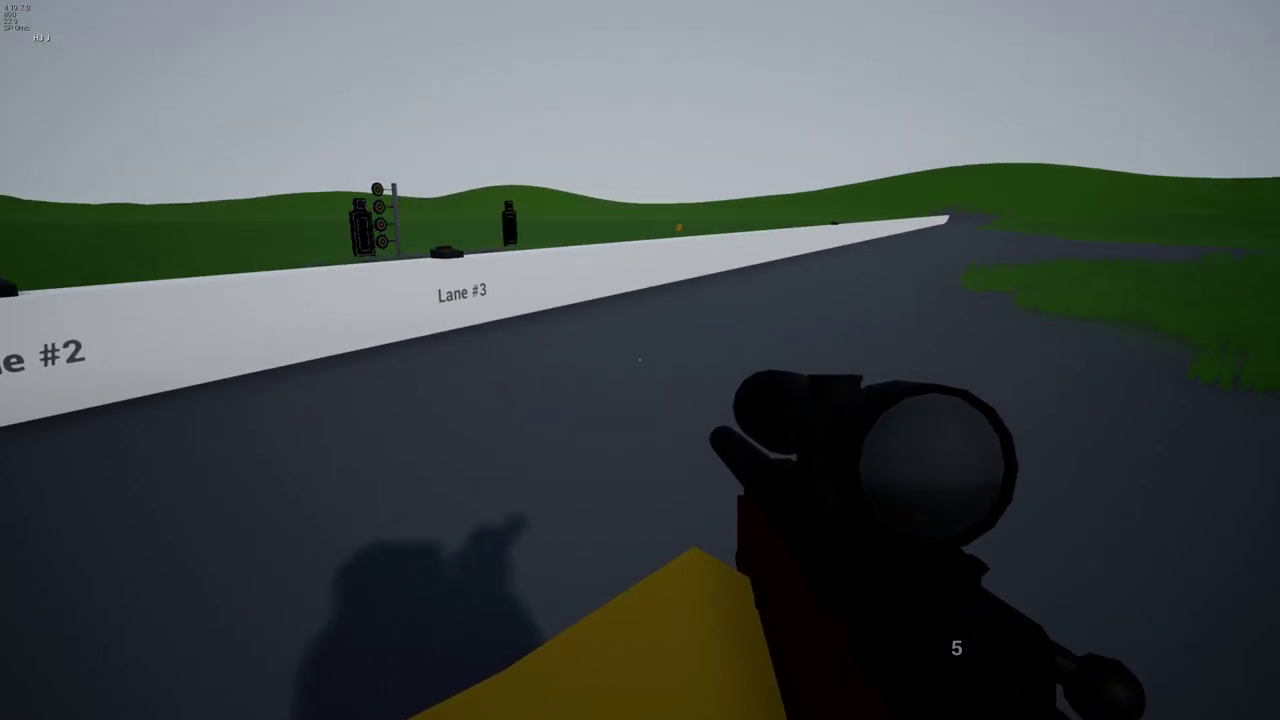
key("w")
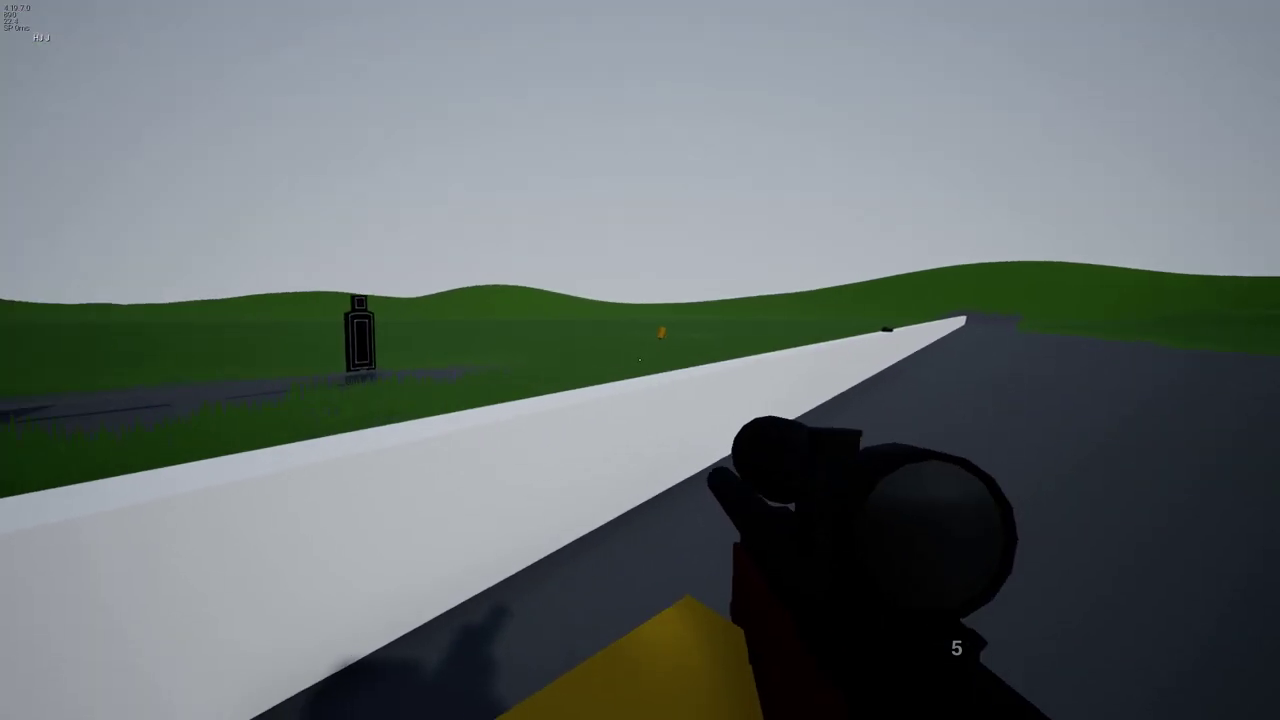
key("w")
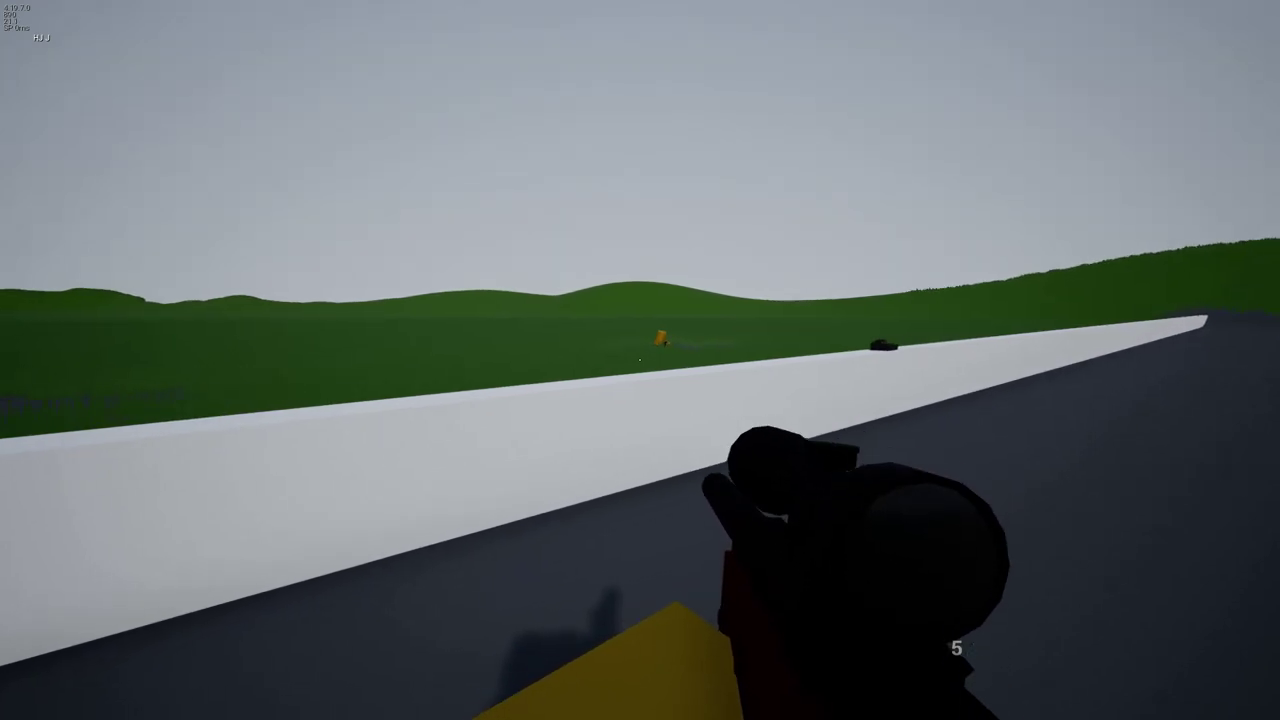
key("w")
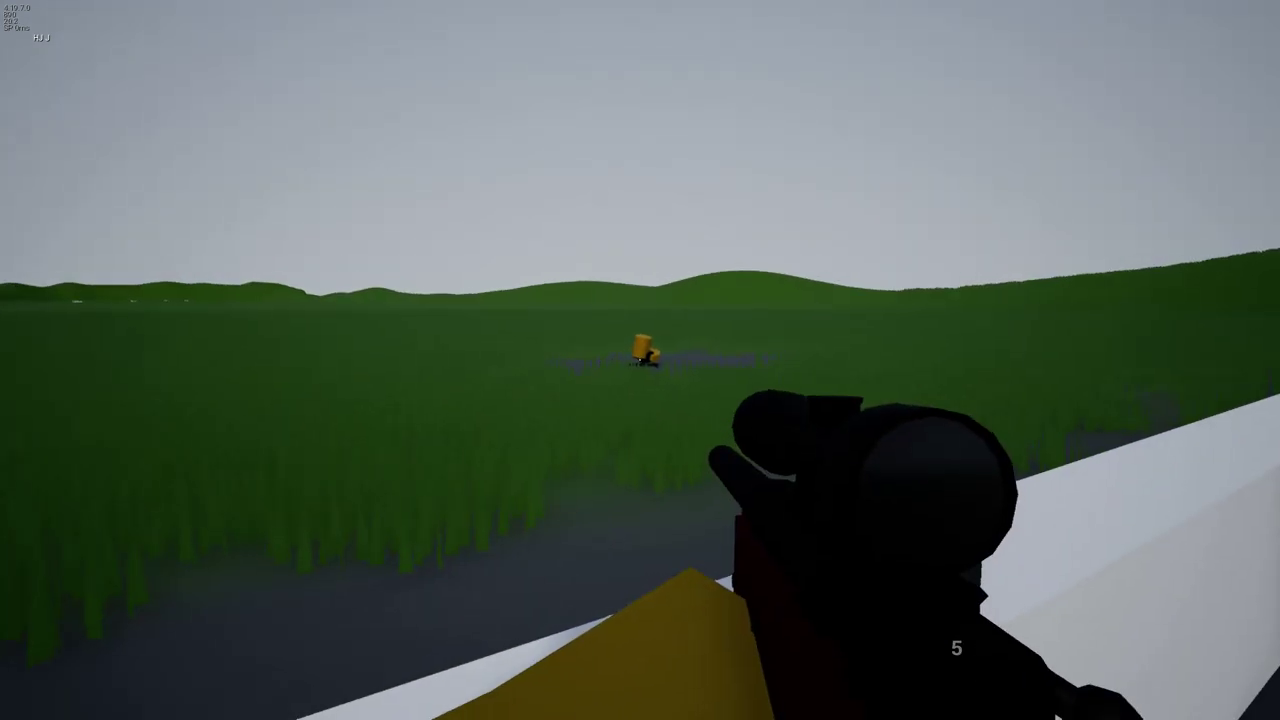
key("w")
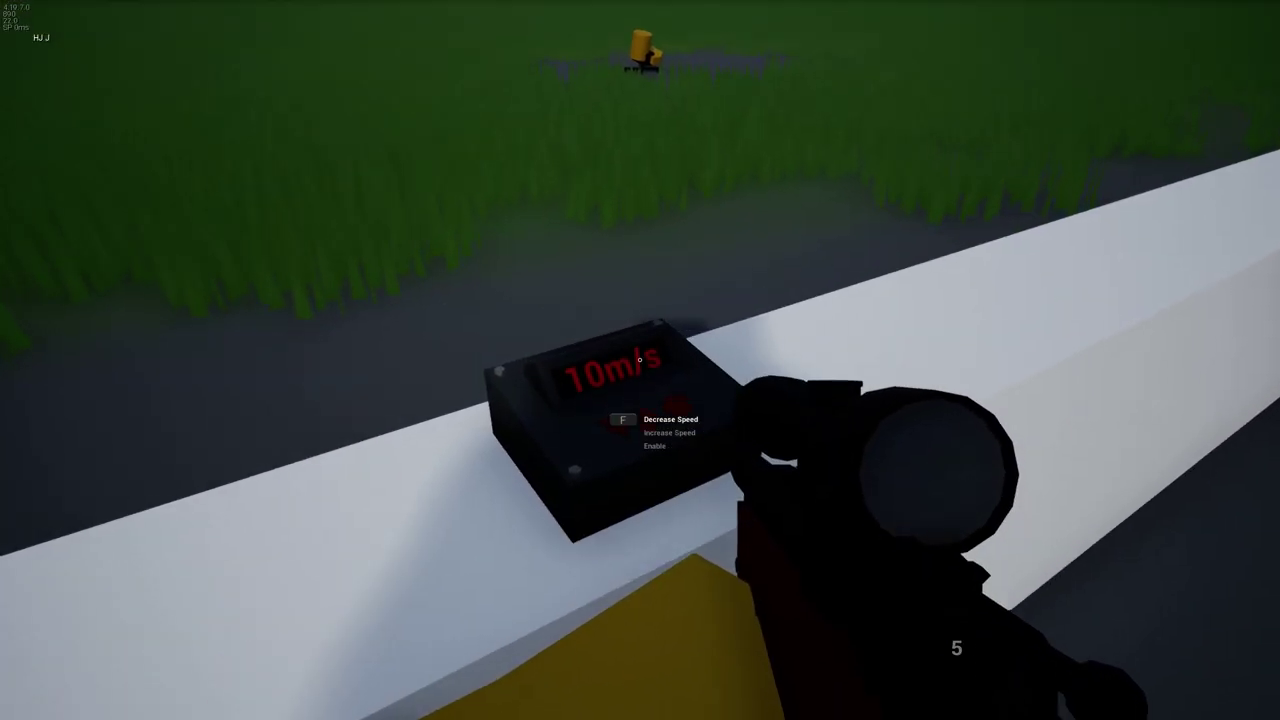
Adjust the clay launcher speed toward 15m/s, then take a scoped shot at a clay
key("f")
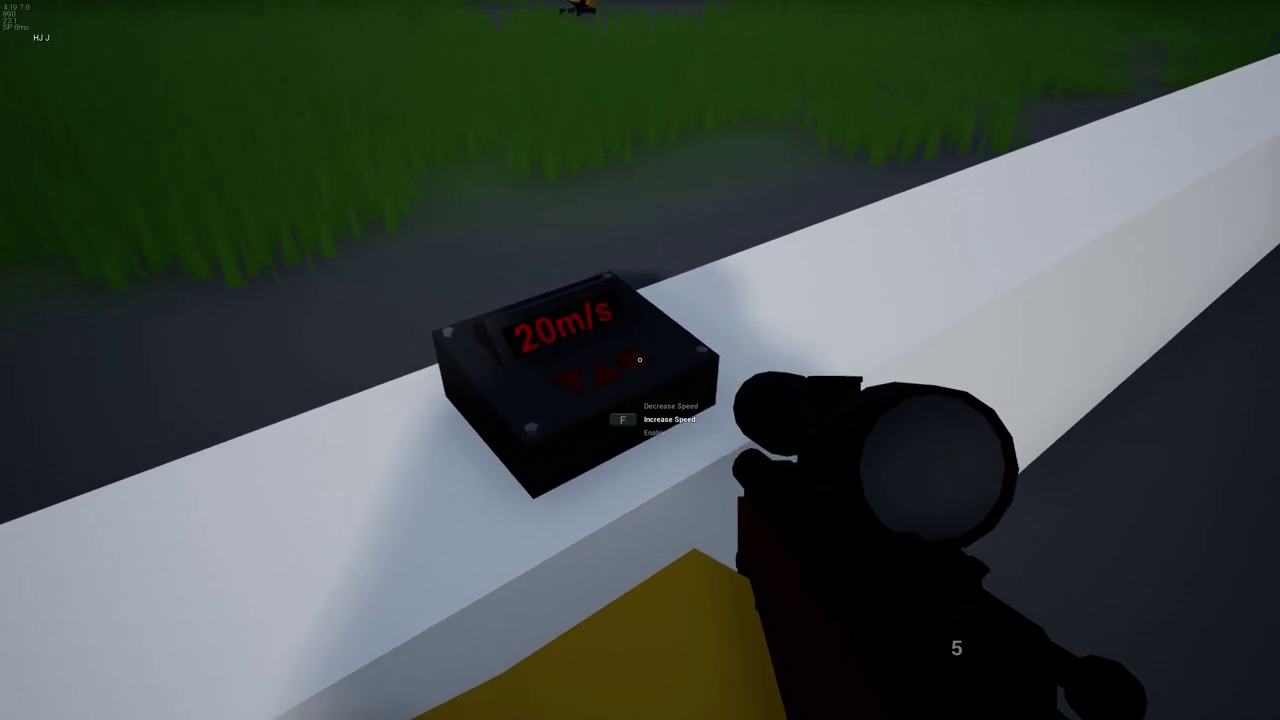
key("f")
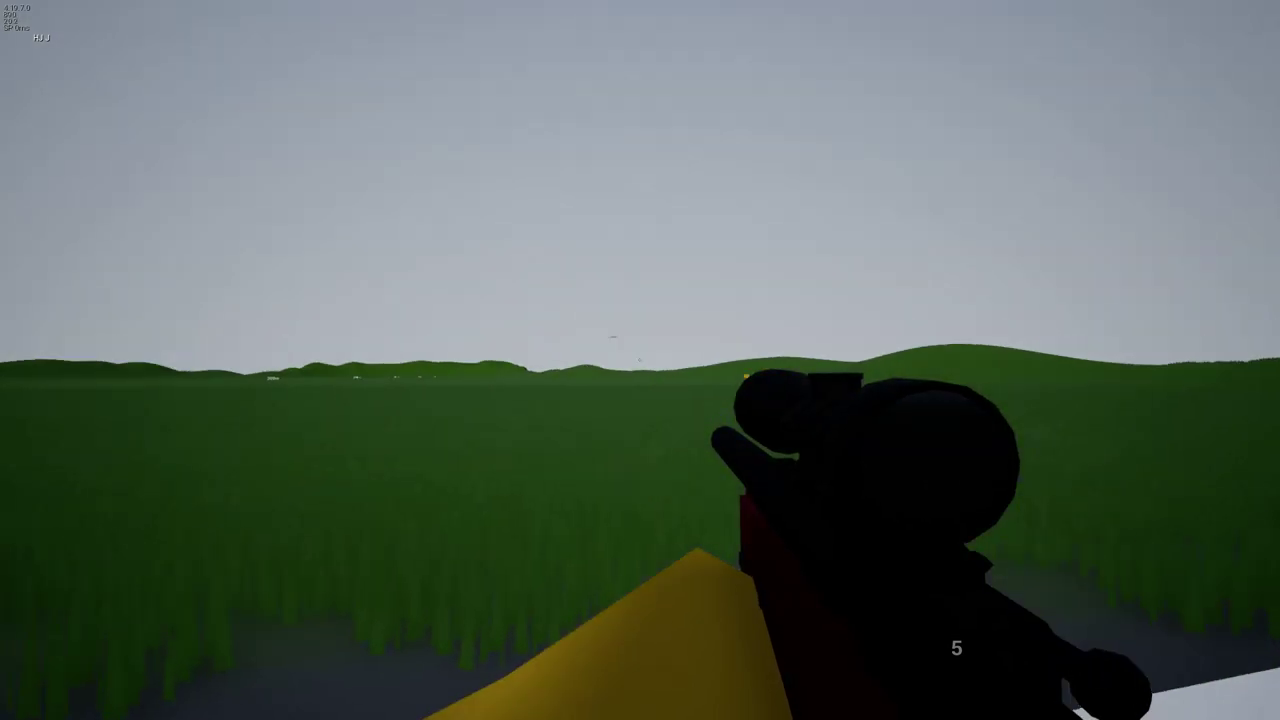
right_click(640, 360)
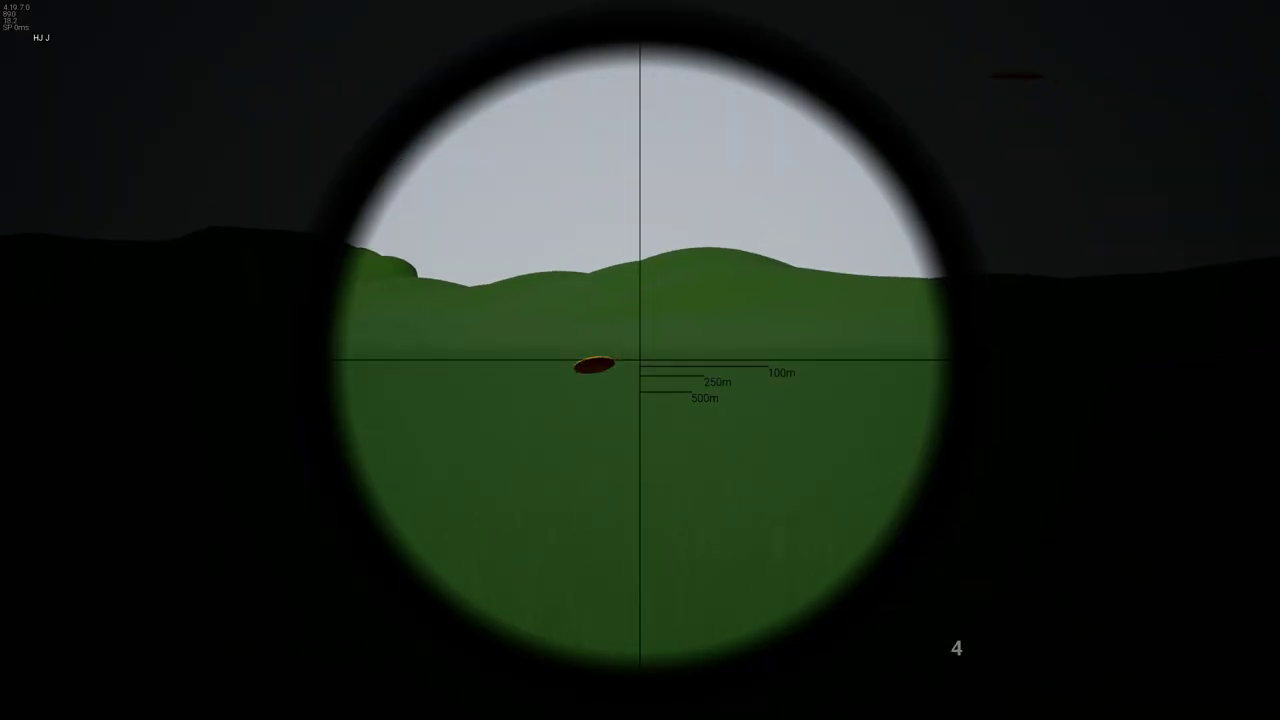
left_click(640, 360)
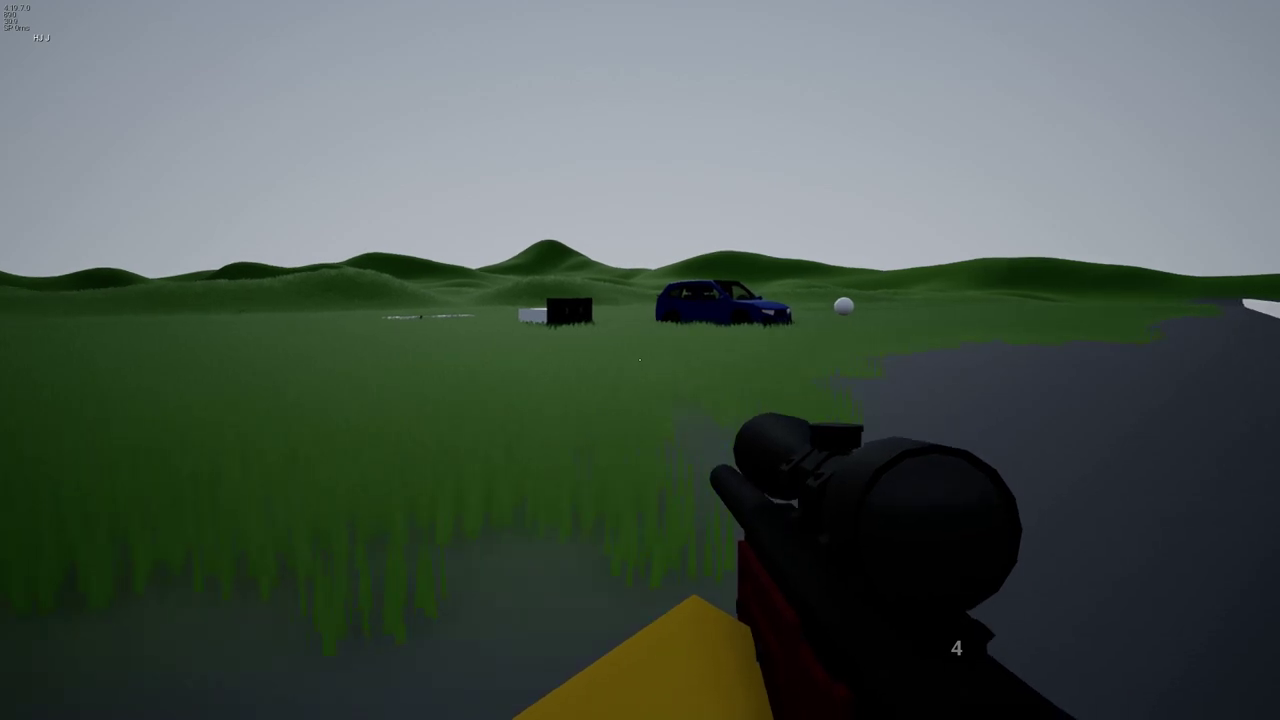
Walk to the blue car and fire two shots into its side
key("w")
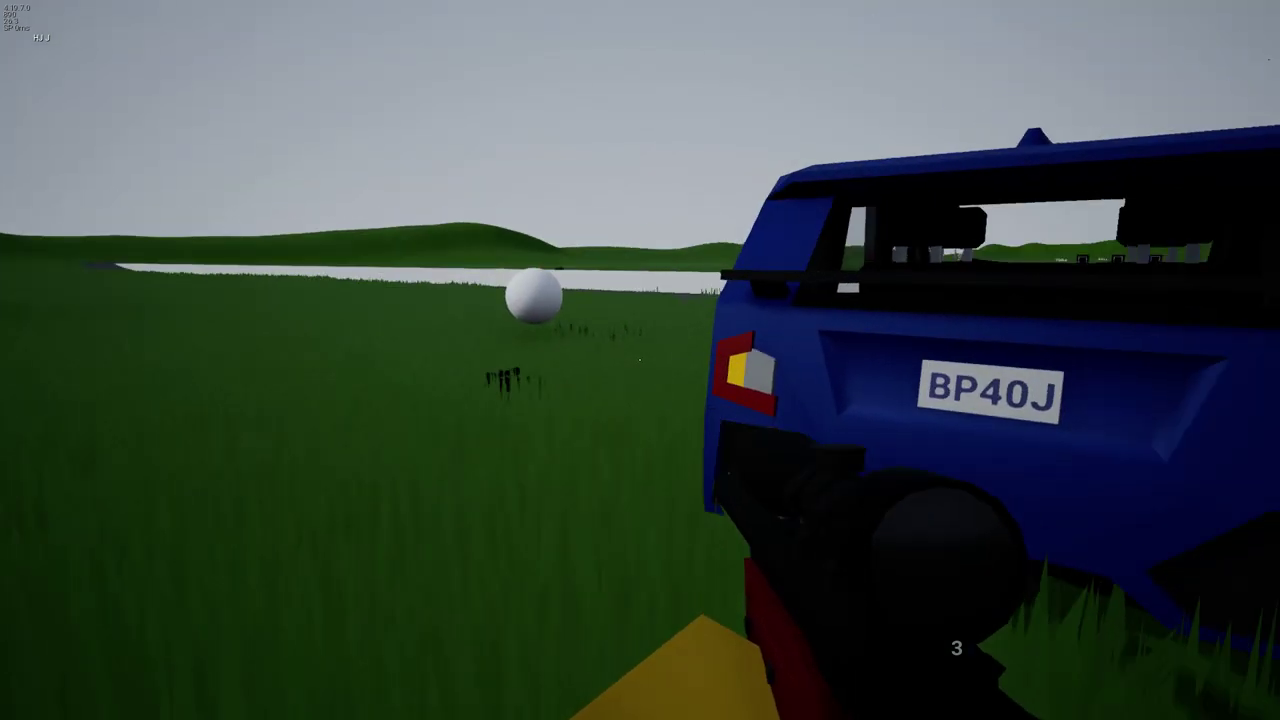
key("w")
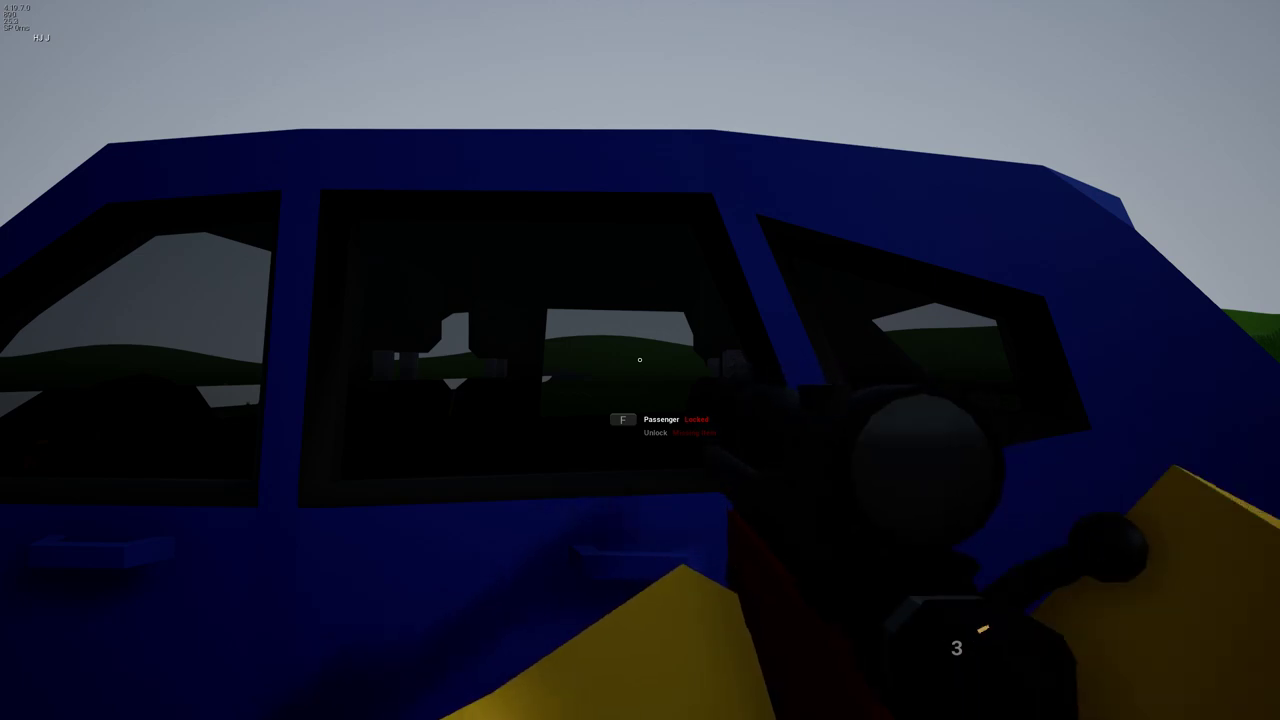
left_click(640, 360)
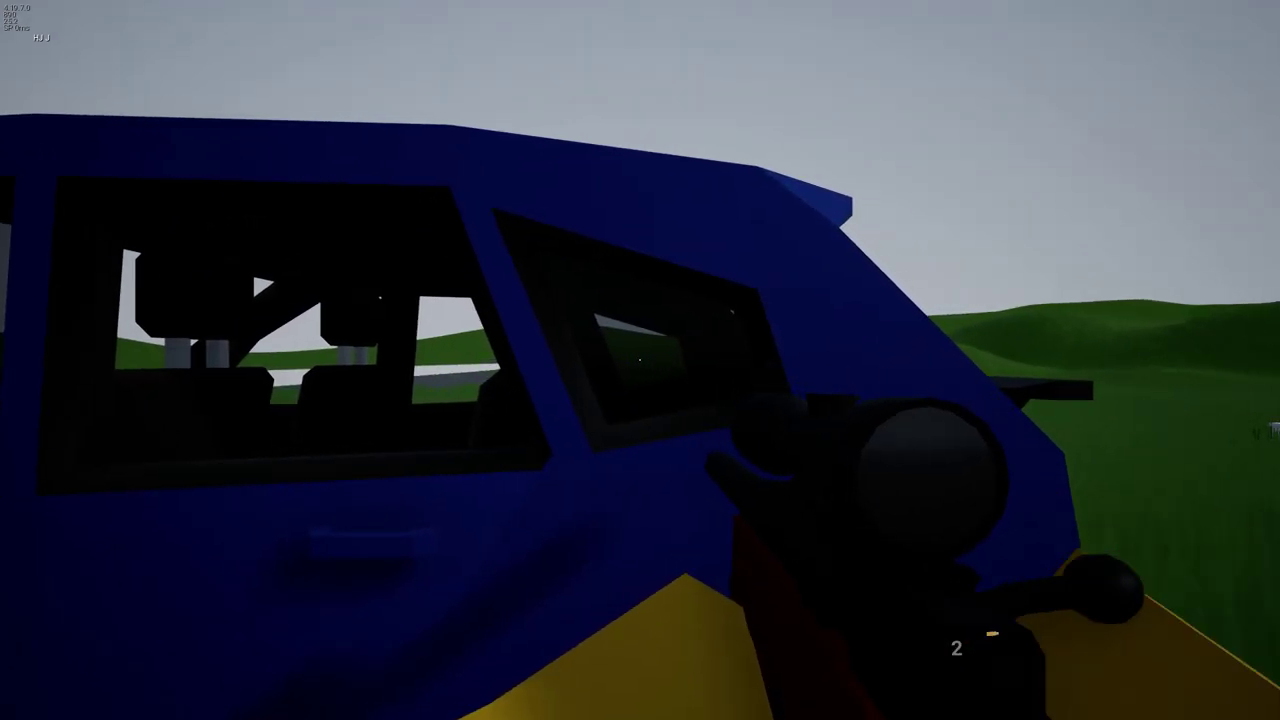
left_click(640, 360)
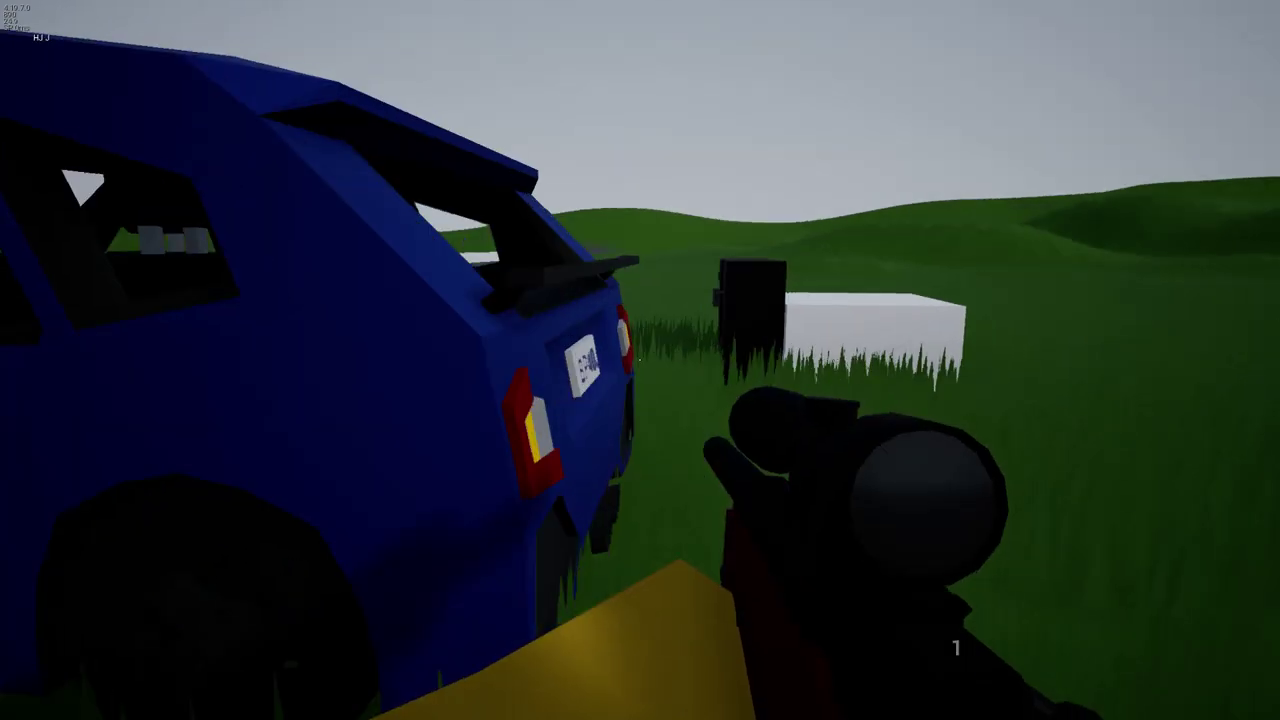
key("w")
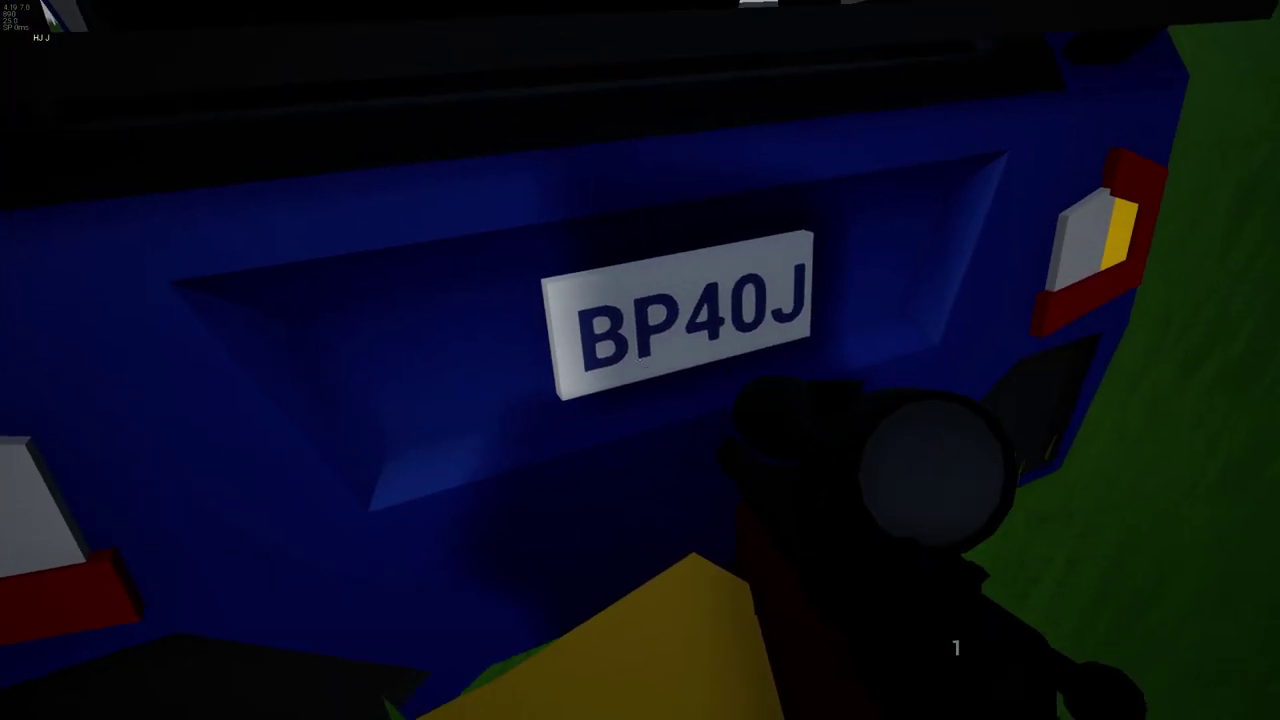
key("w")
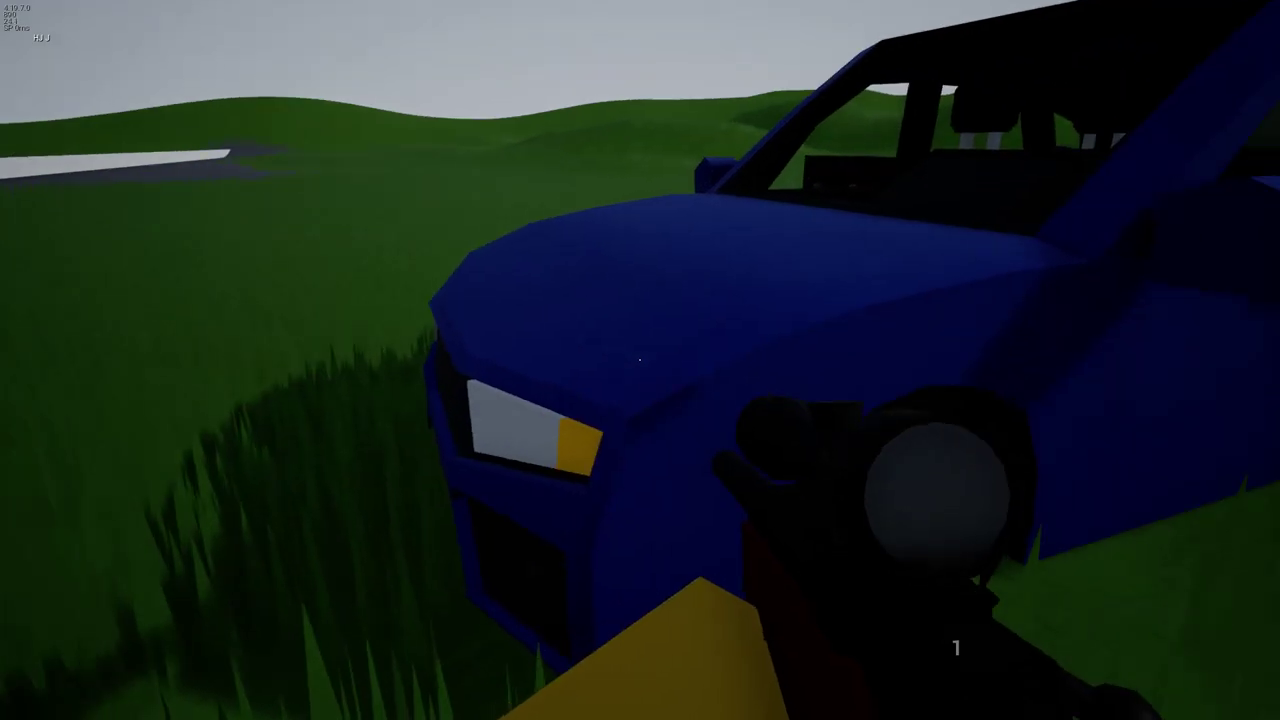
key("a")
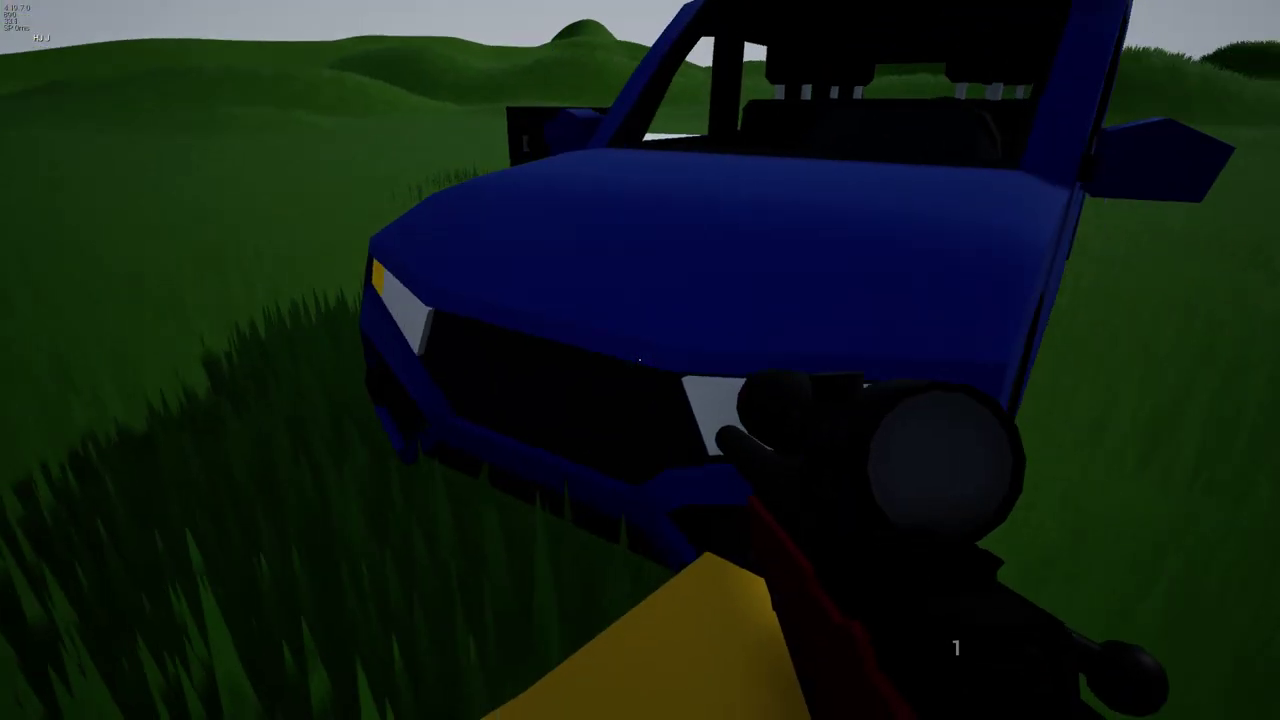
key("s")
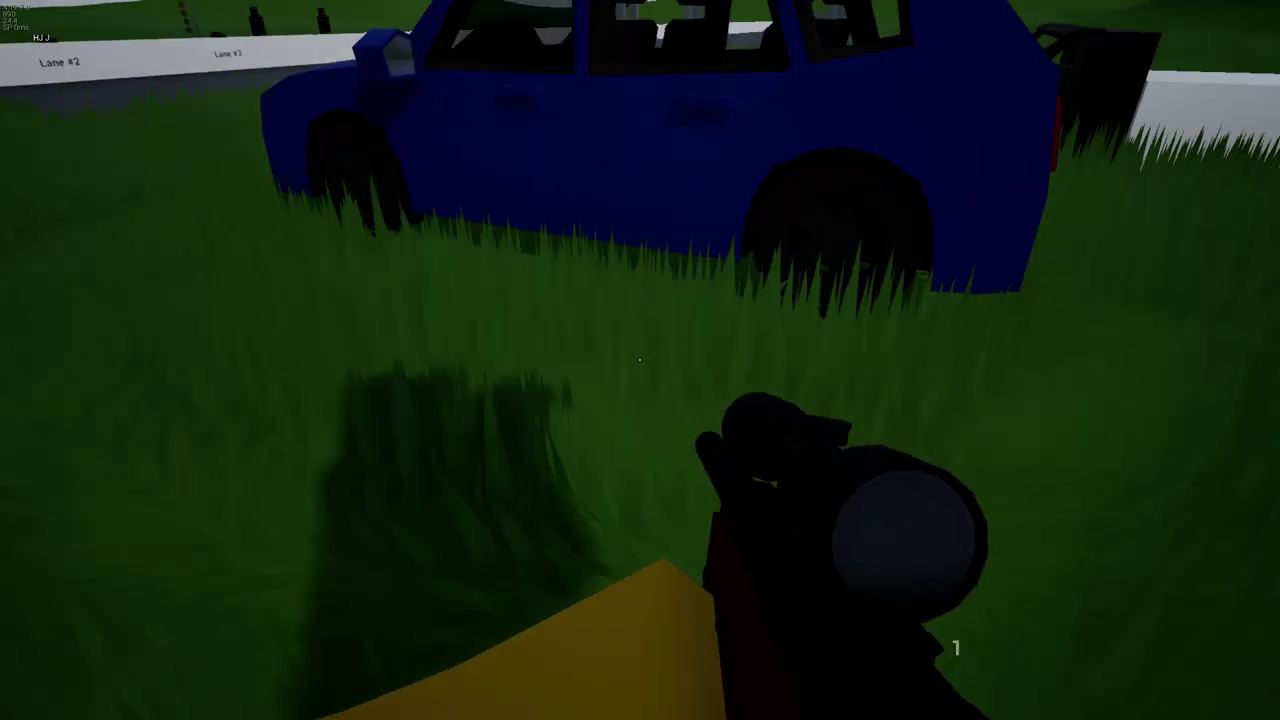
Walk to the white blocks and spawn an AmmoBox and a rifle on them
key("w")
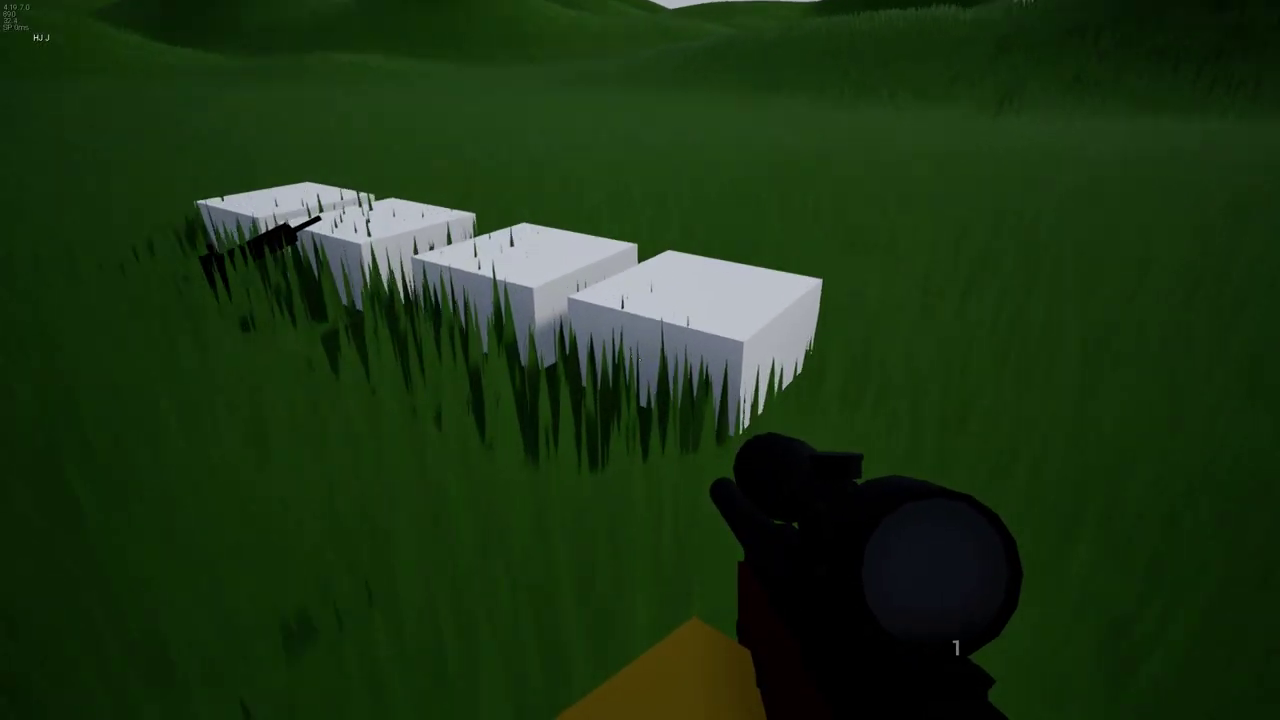
key("w")
key("f")
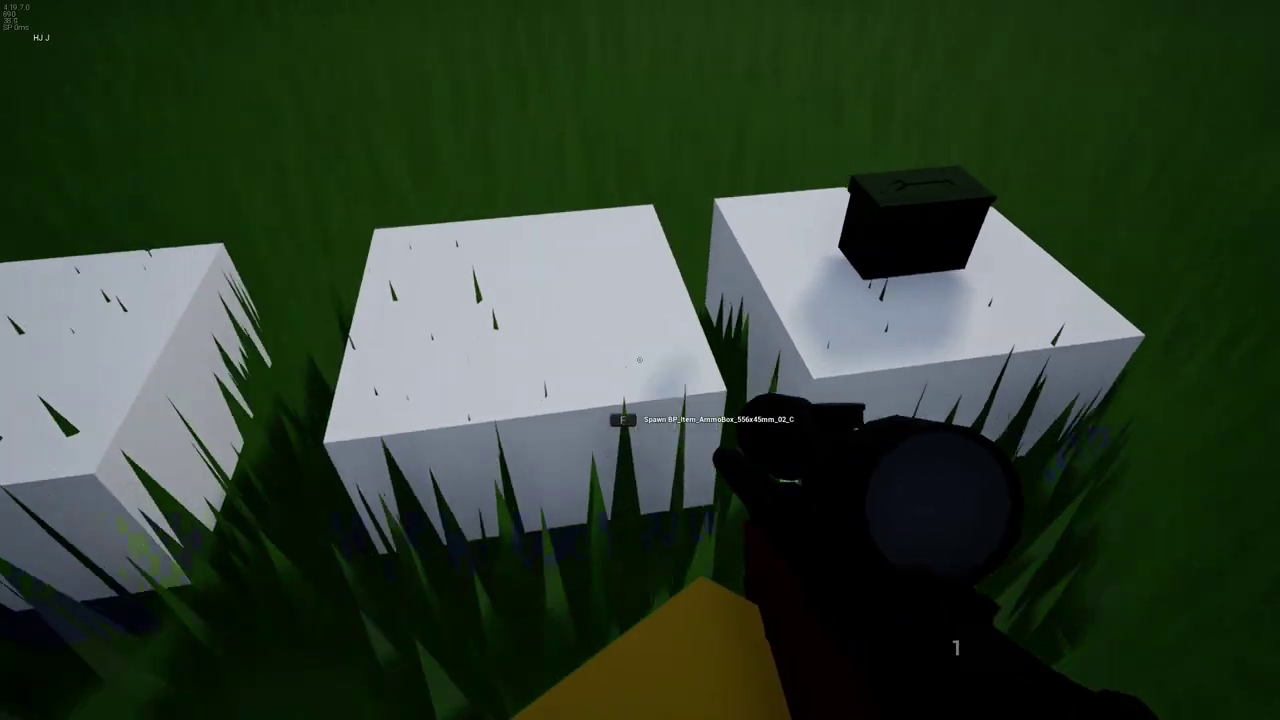
key("a")
key("f")
Swap the sniper for the red-dot rifle and walk back to face the range lanes
key("d")
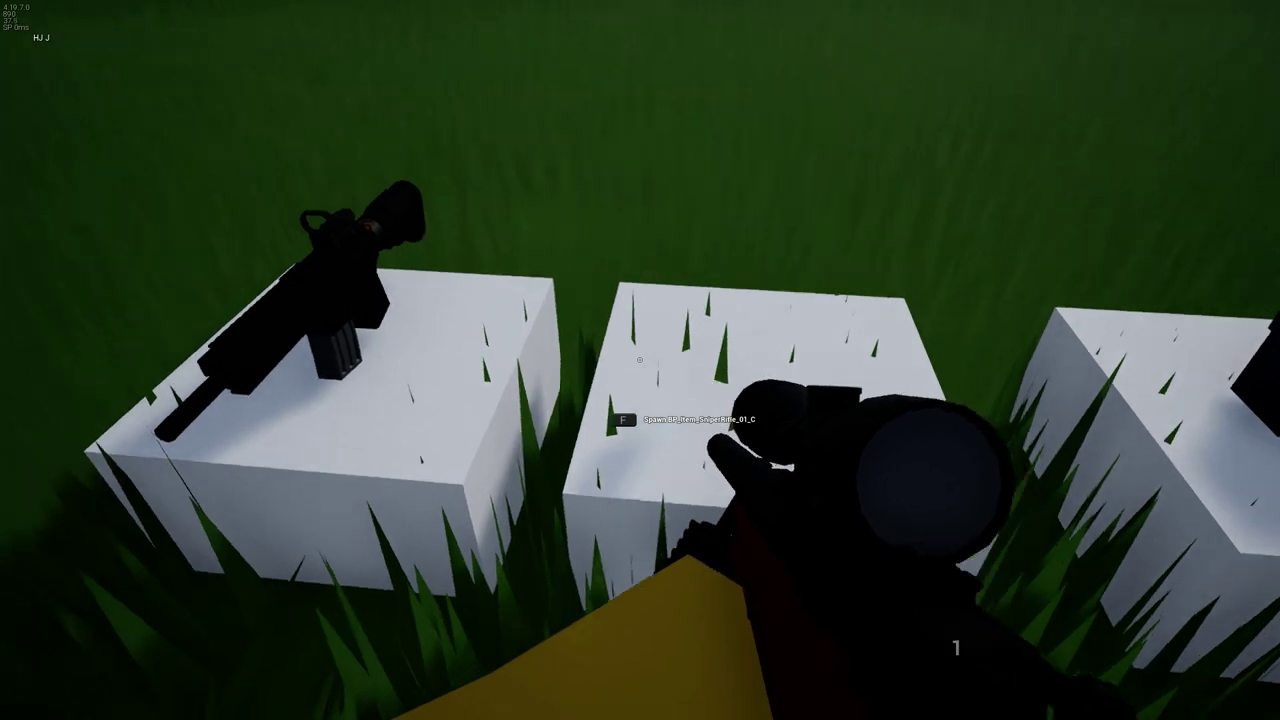
key("f")
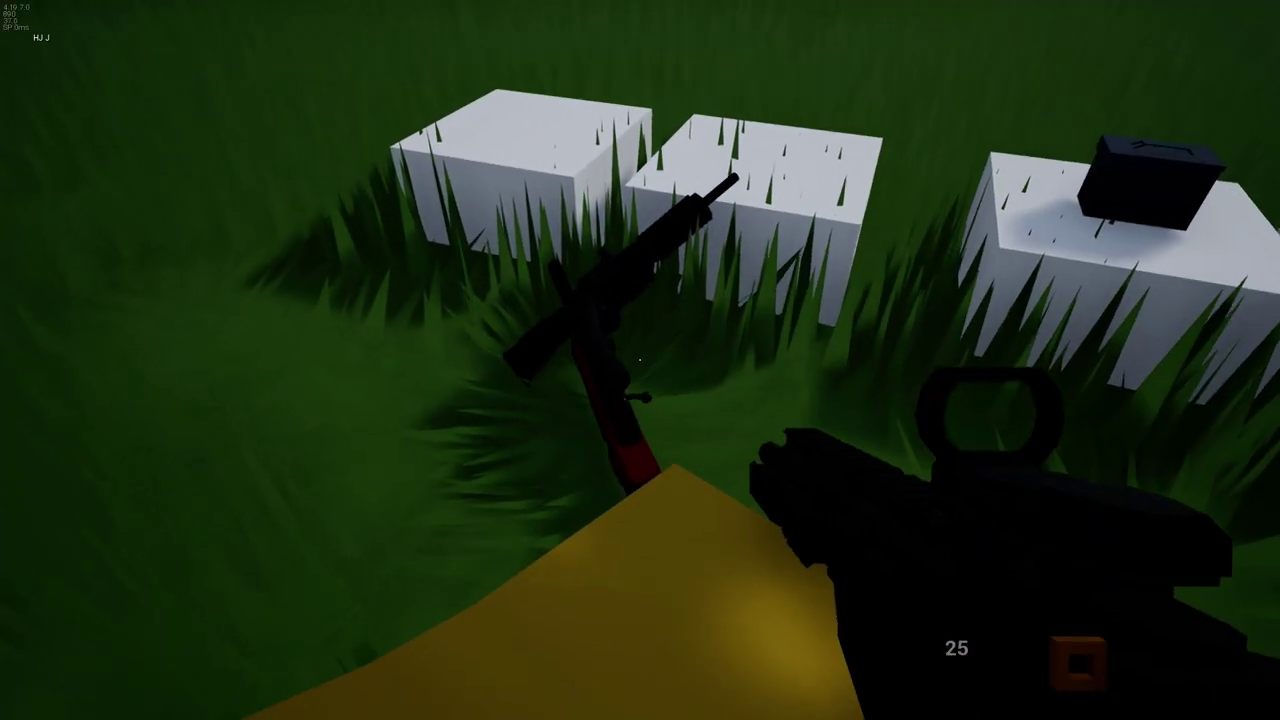
key("s")
key("w")
key("s")
key("d")
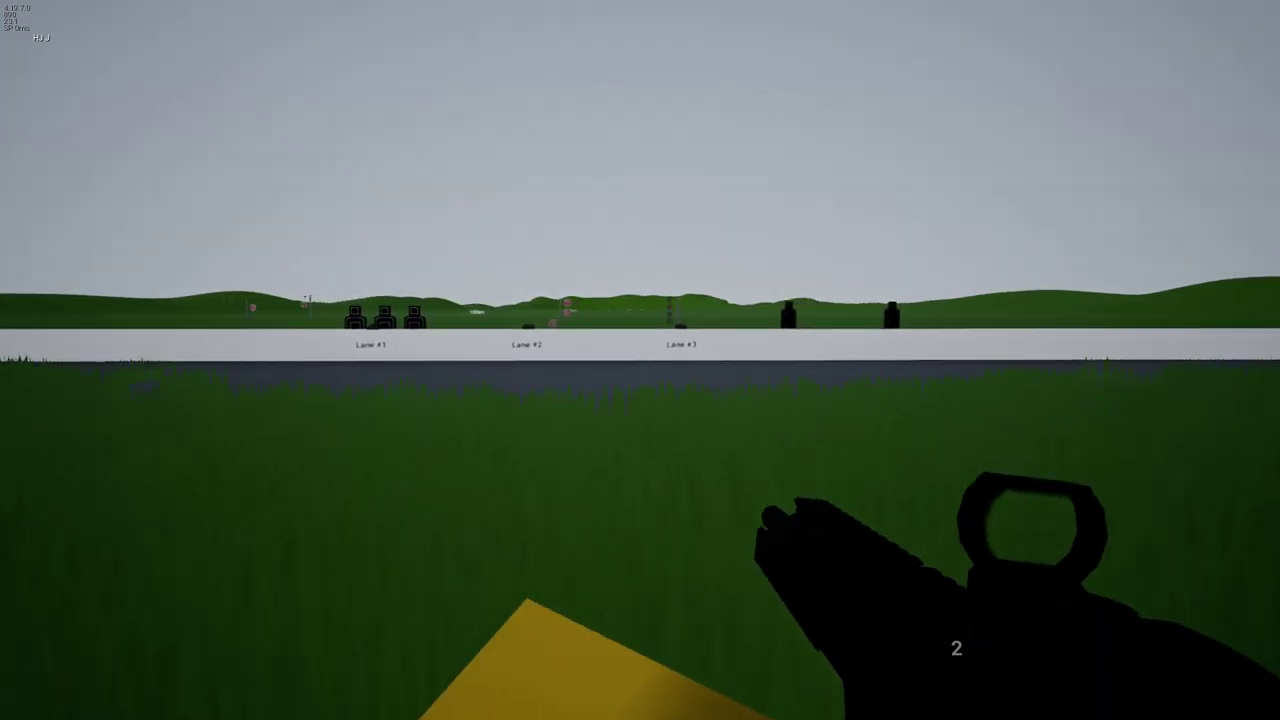
Walk past Lane #3 along the white wall to the clay launcher's 25m/s speed box
key("w")
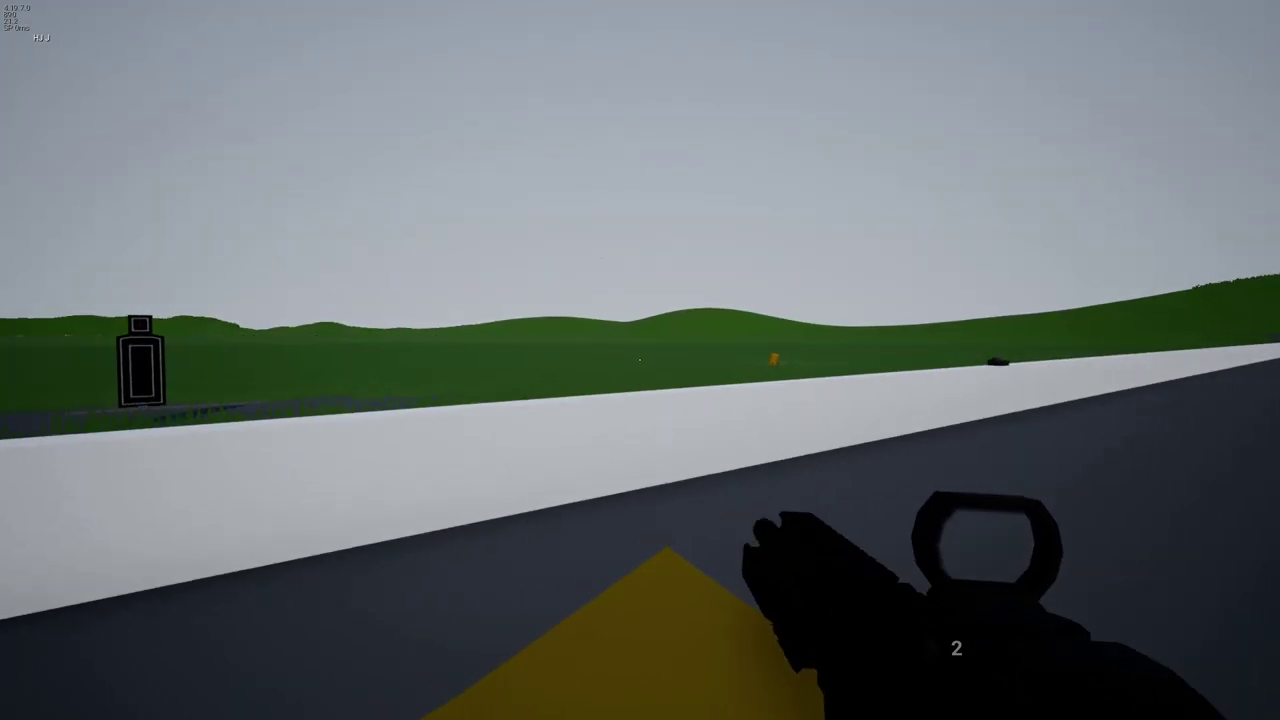
key("w")
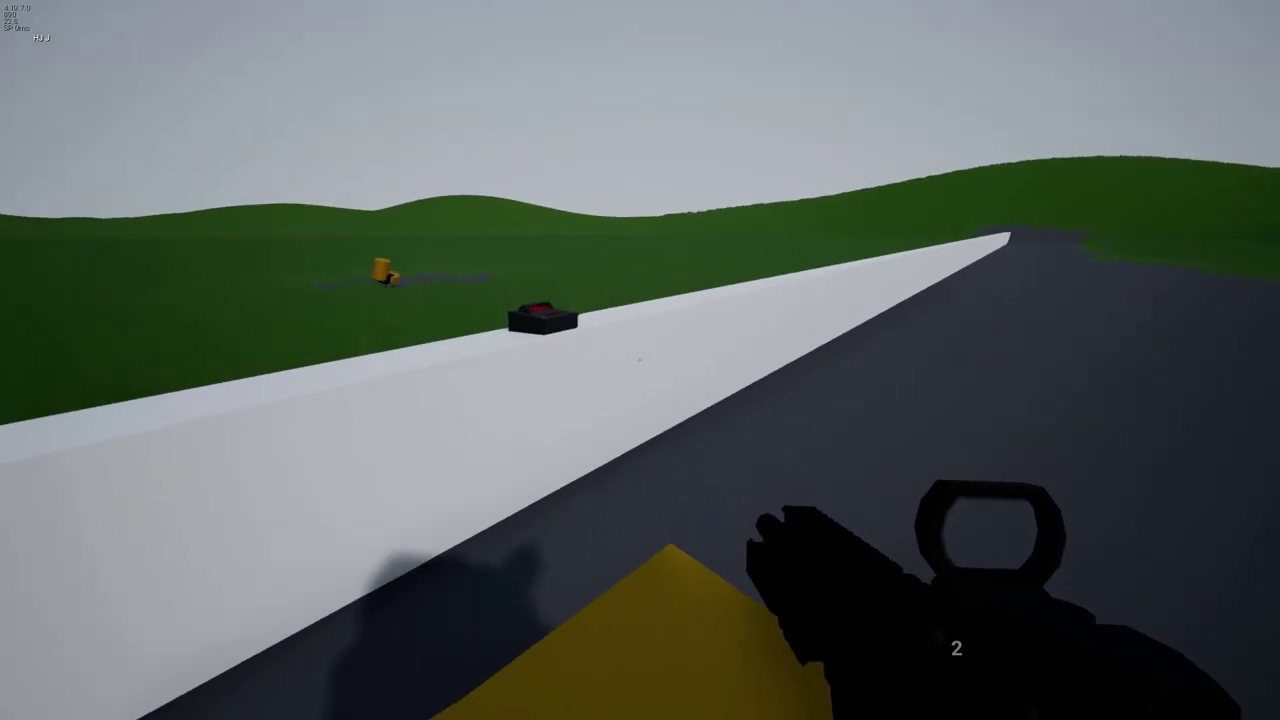
key("w")
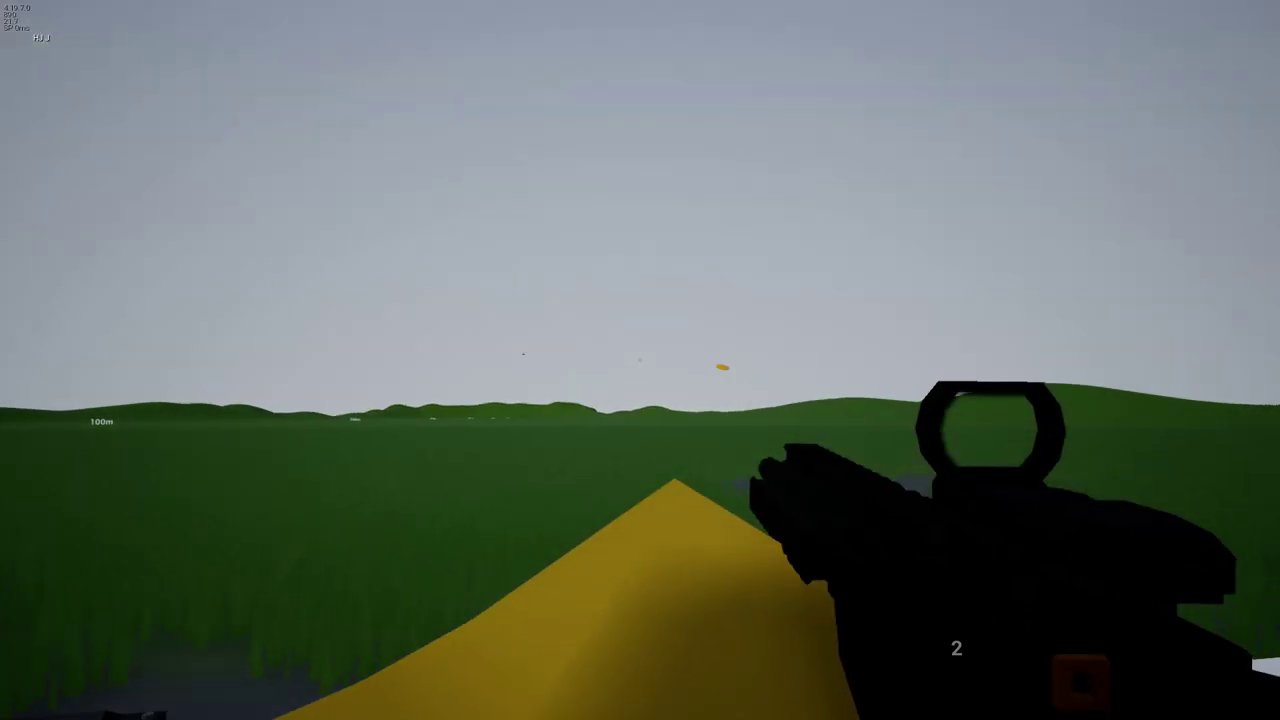
Reload the red-dot rifle and fire at launched clays until the ammo count reads 0
right_click(640, 360)
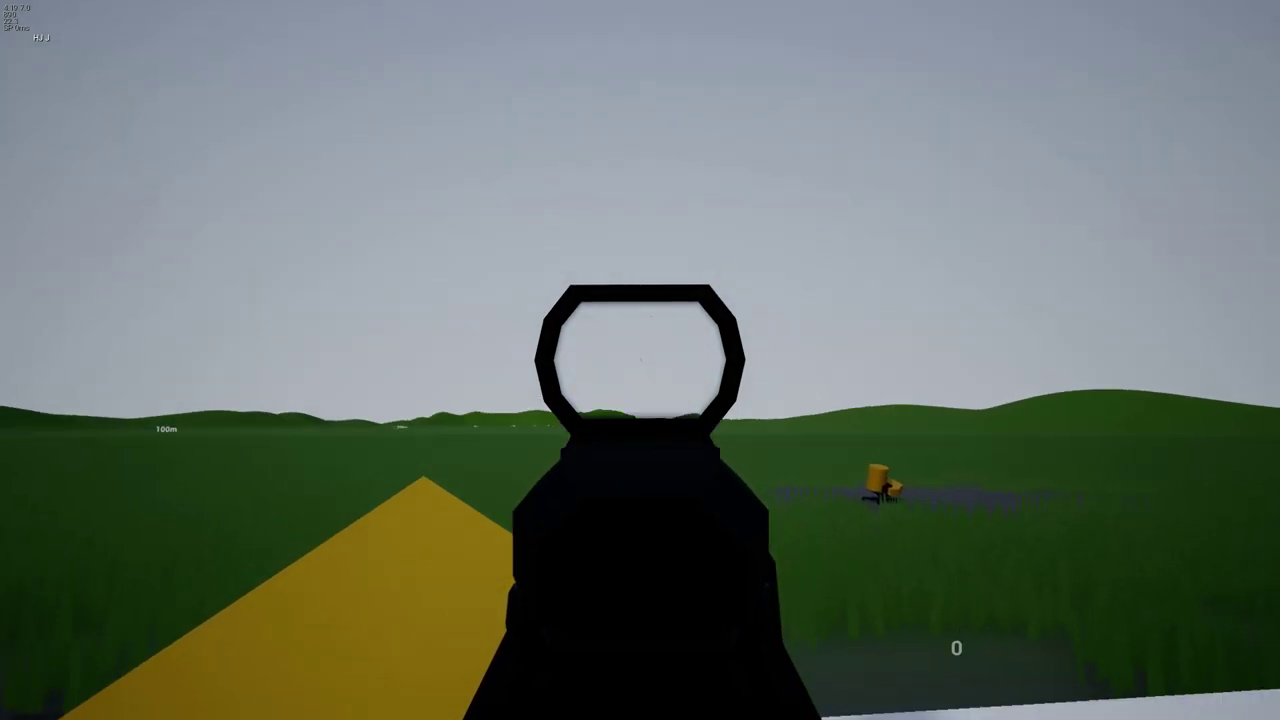
key("r")
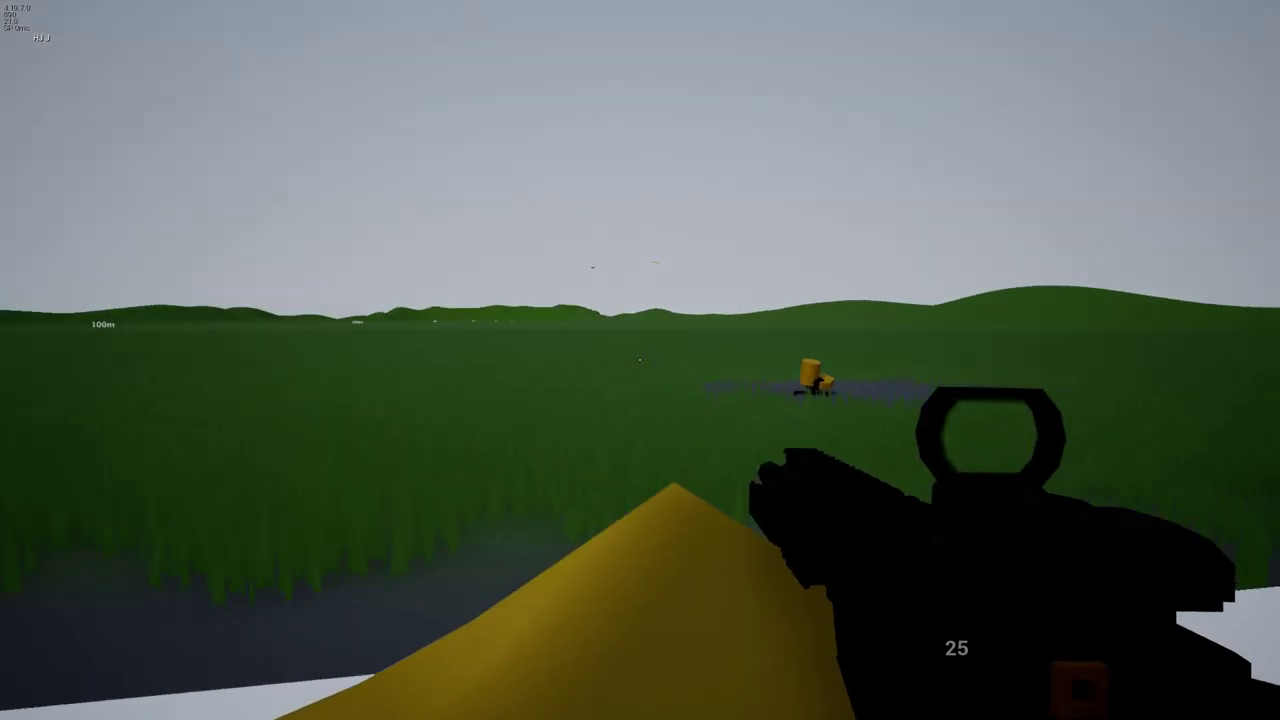
right_click(640, 360)
left_click(640, 360)
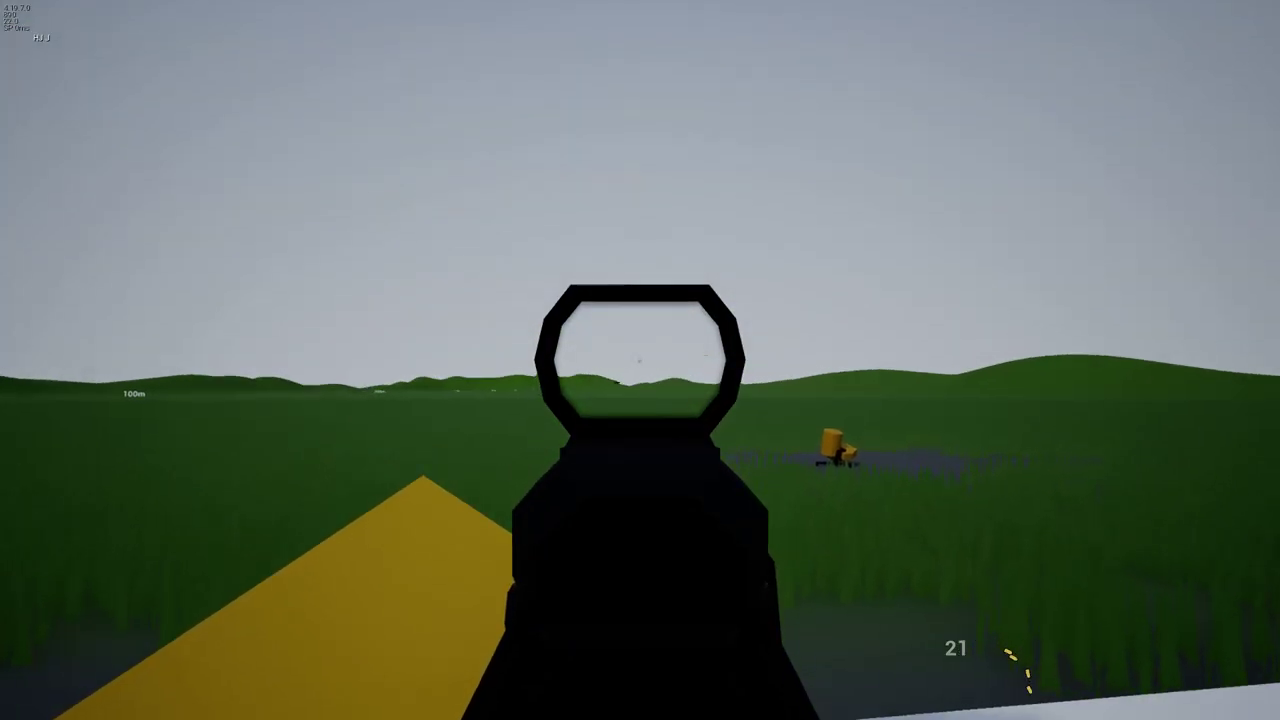
left_click(640, 360)
left_click(640, 360)
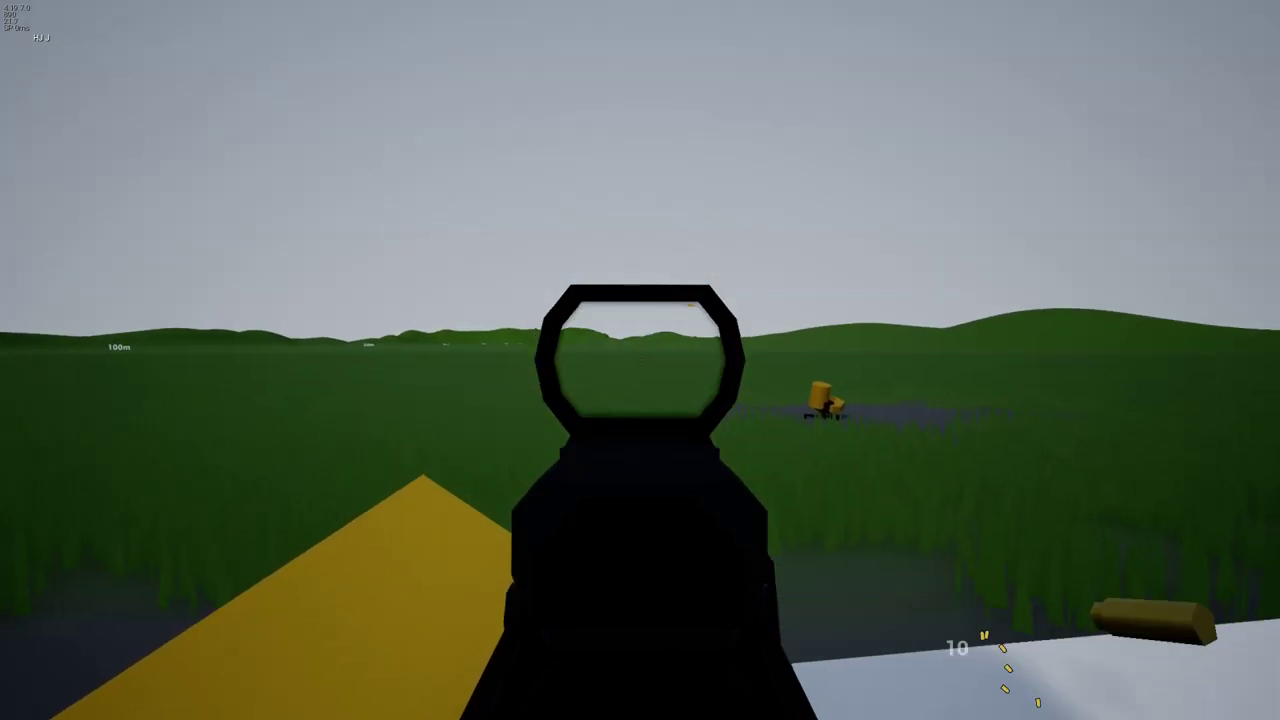
left_click(640, 360)
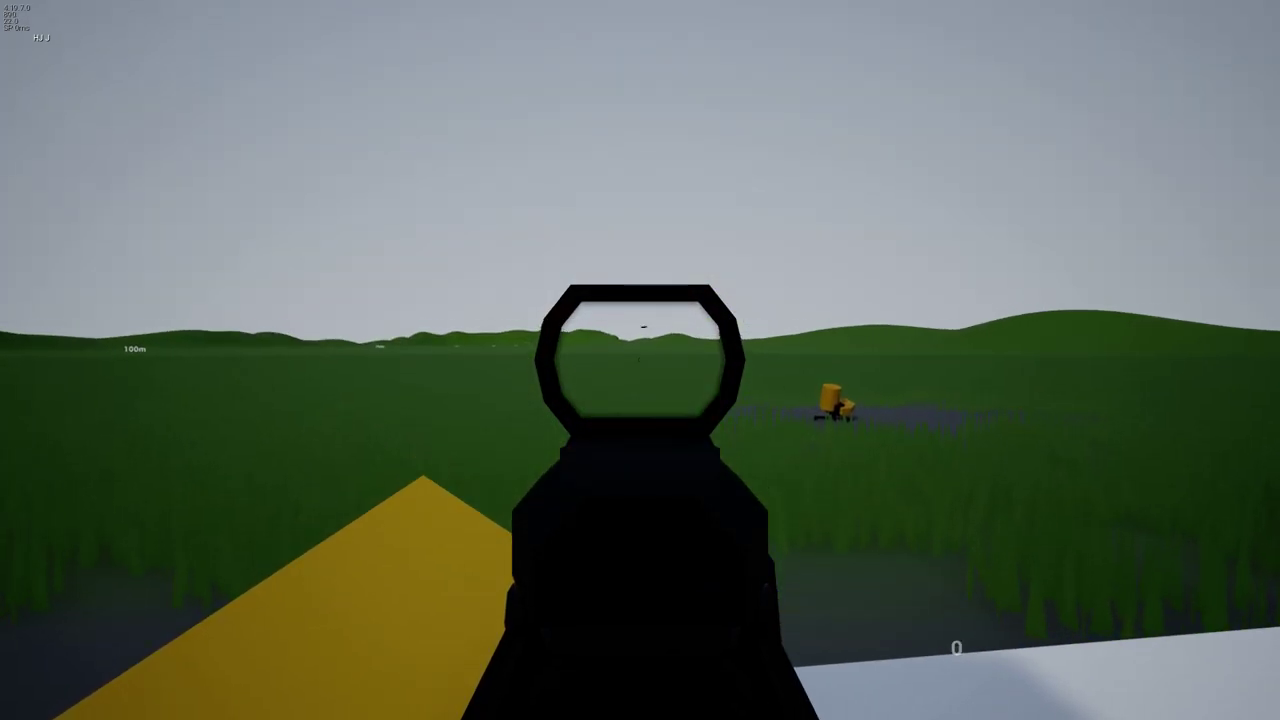
right_click(640, 360)
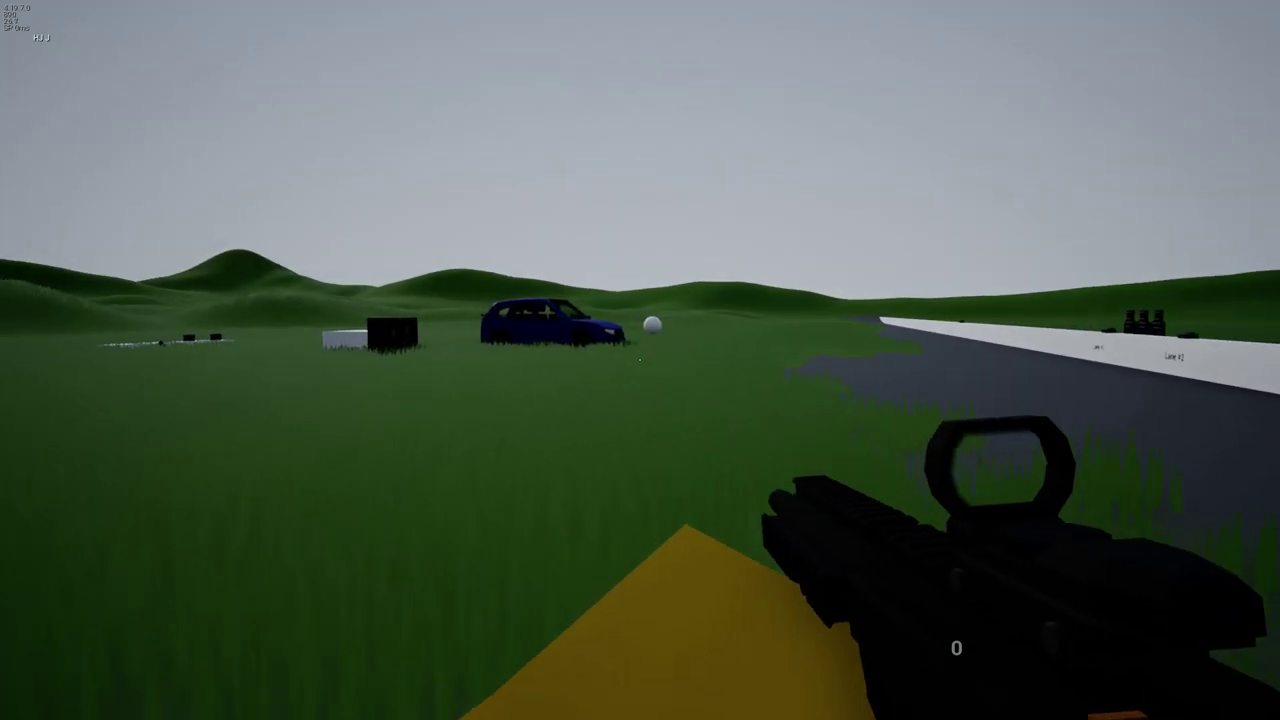
Drop the held rifle from Hands to Nearby in the inventory, then close it
key("Tab")
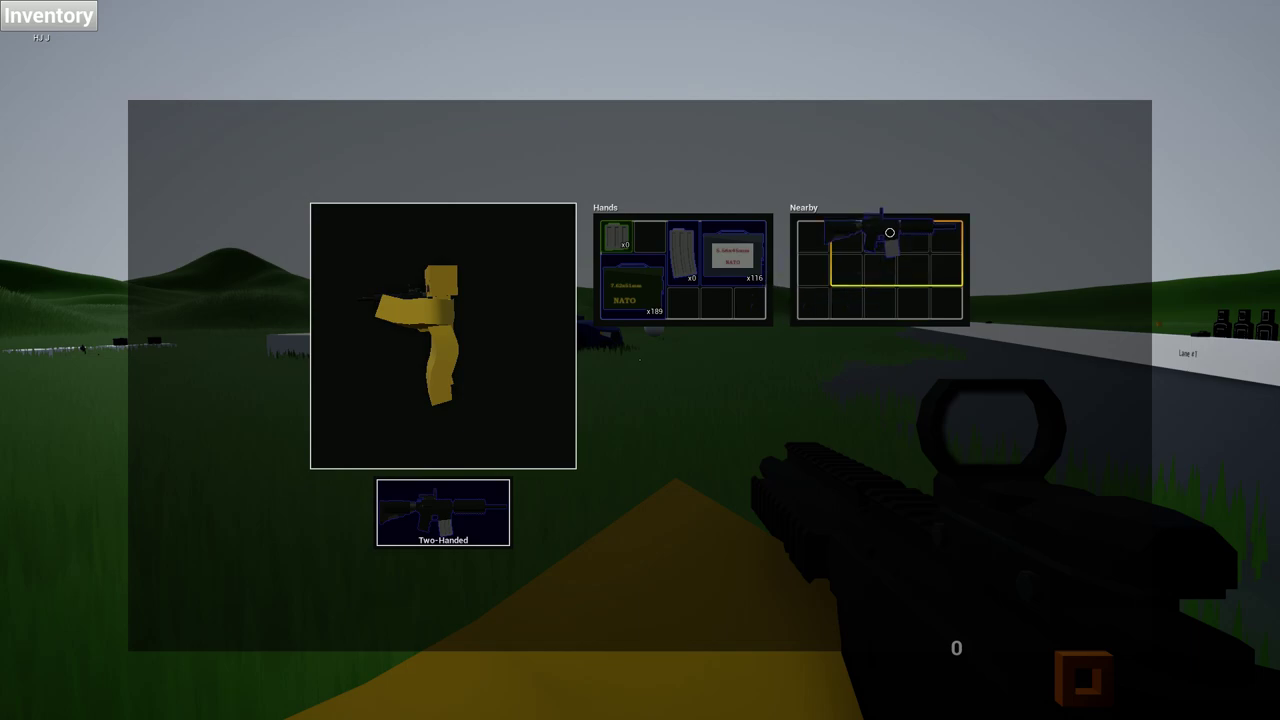
left_click(889, 232)
key("Escape")
key("Escape")
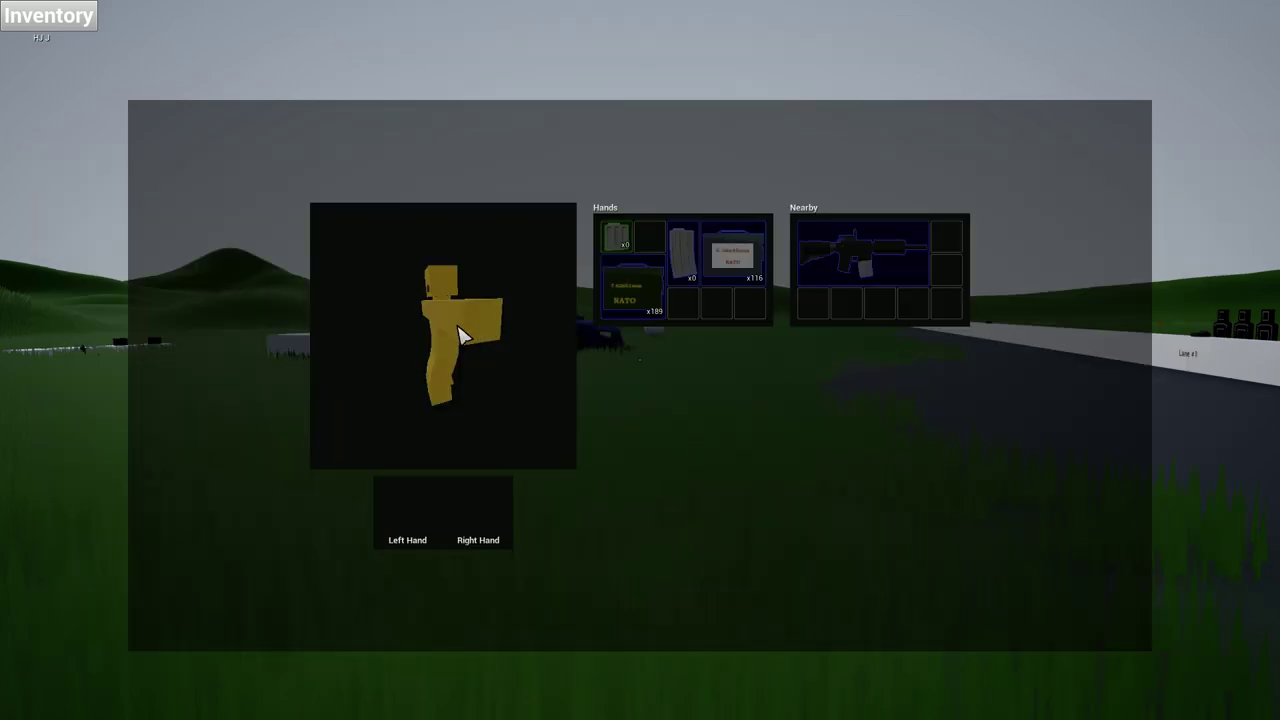
key("Escape")
key("Escape")
key("Tab")
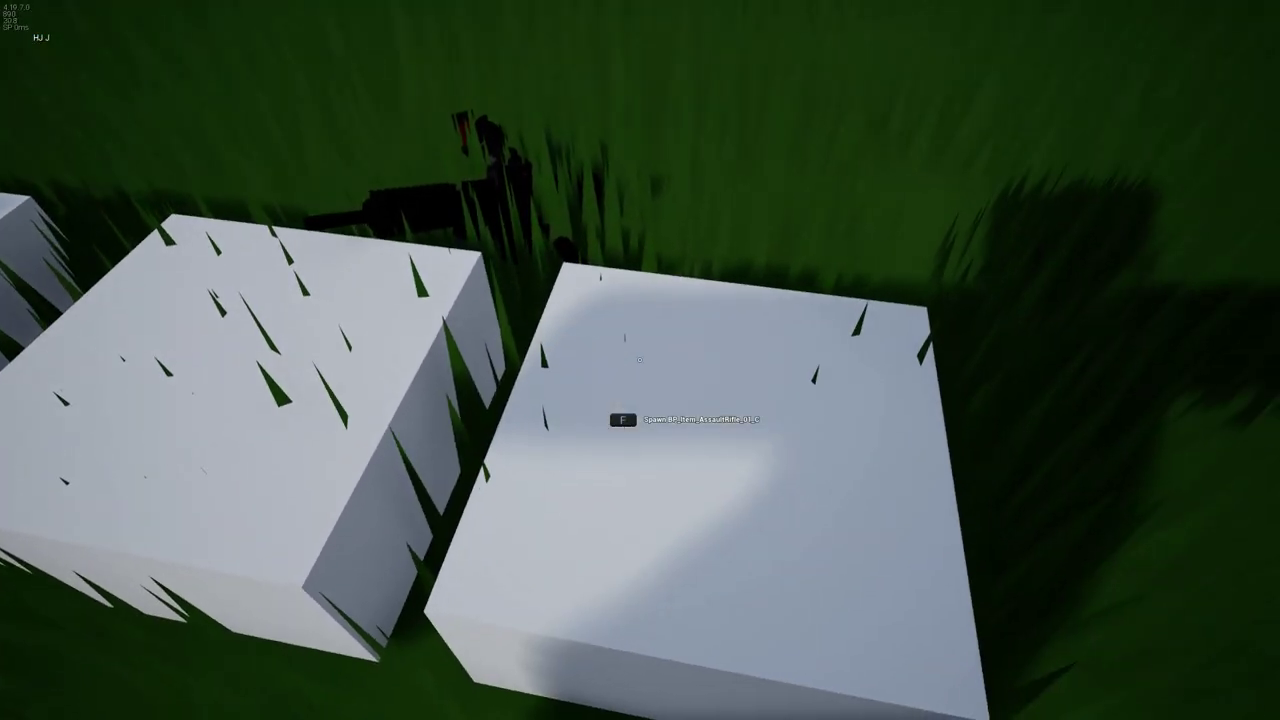
Pick up the ground rifle, then spawn and equip a new 30-round red-dot assault rifle
key("f")
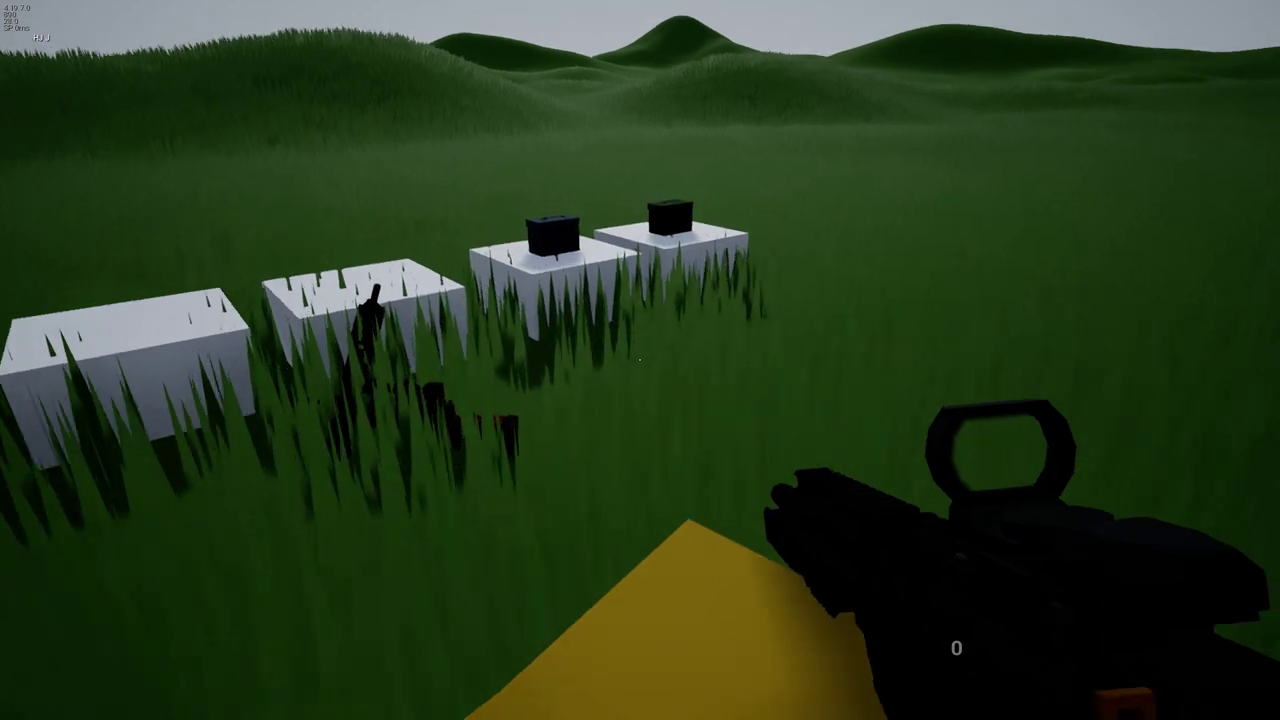
key("r")
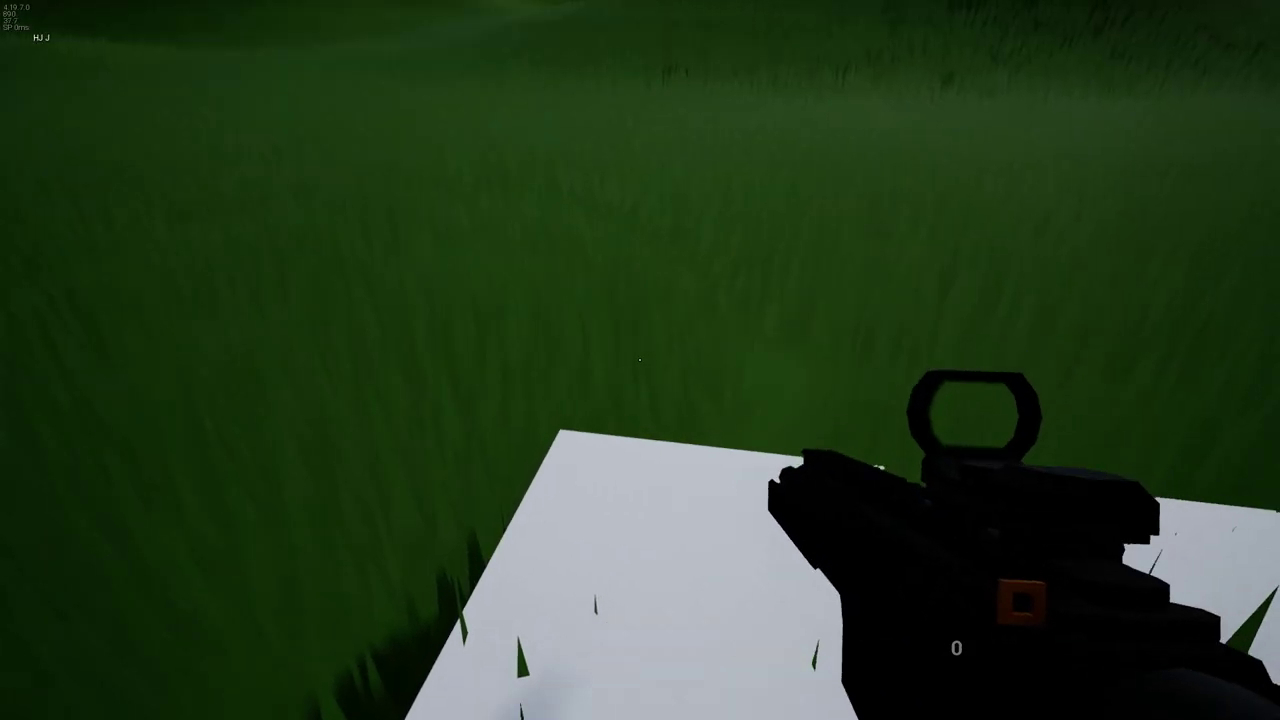
key("f")
key("f")
key("f")
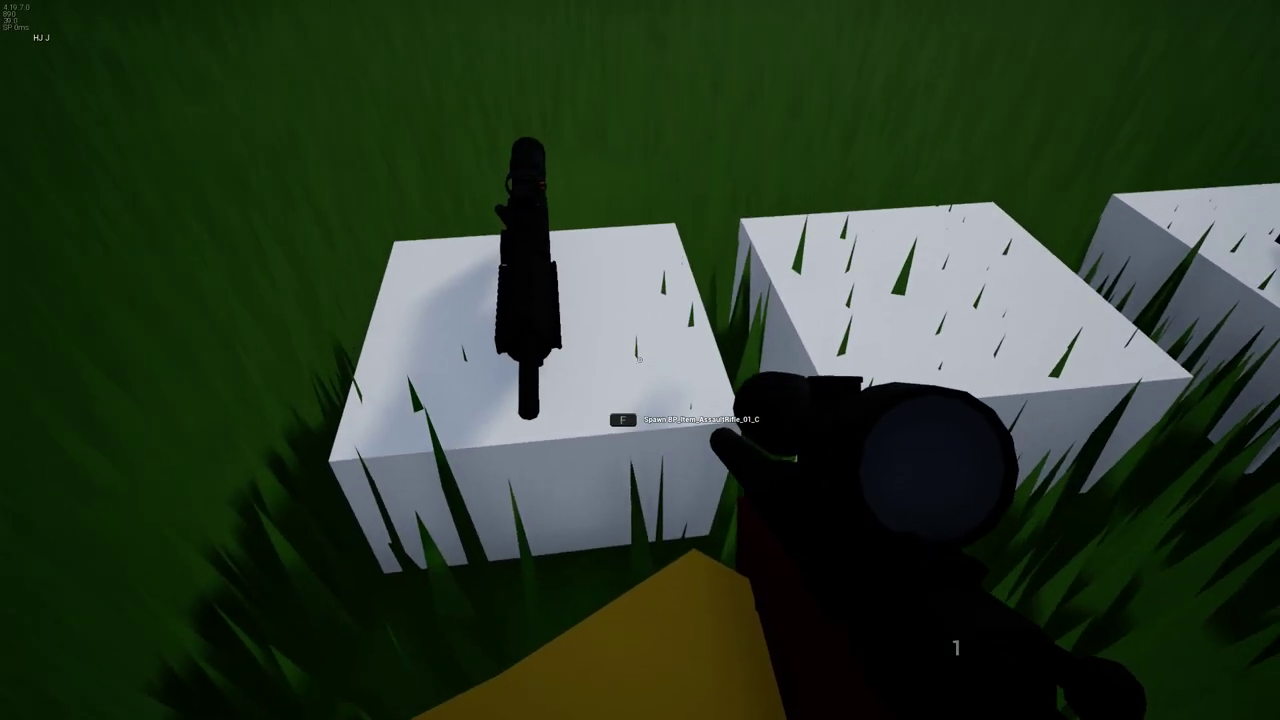
key("f")
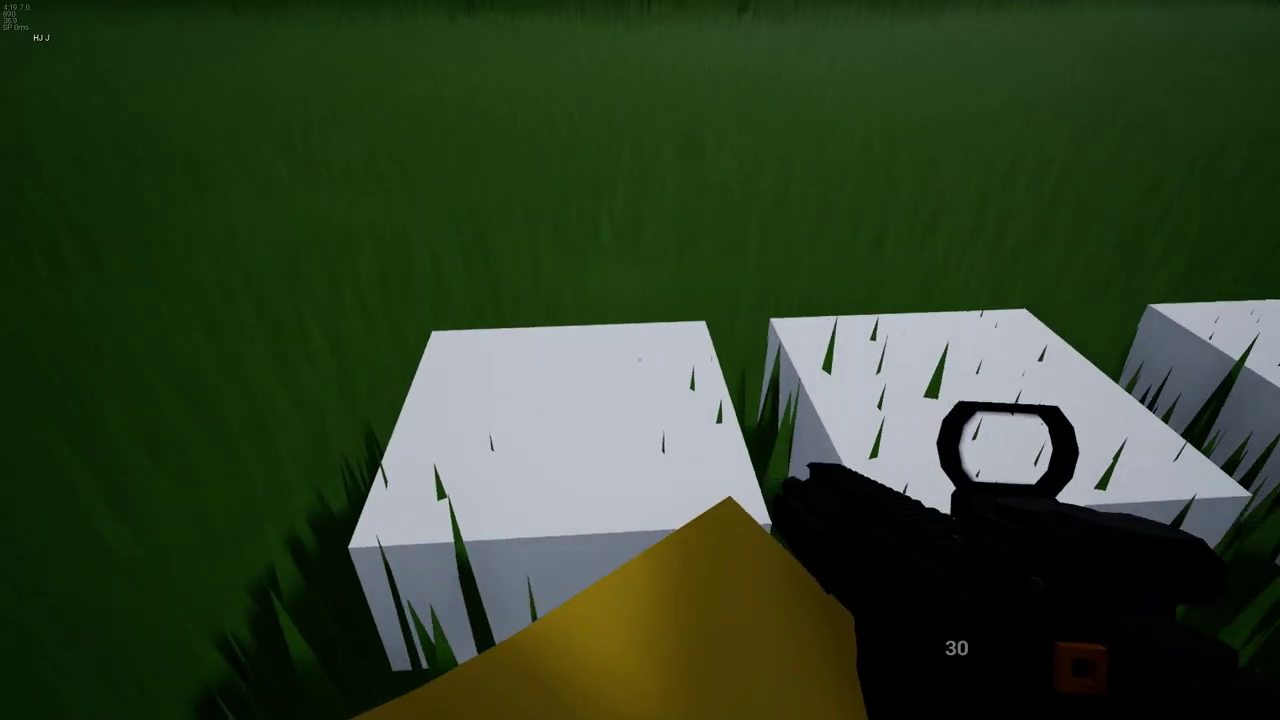
Empty a magazine at the Lane #1 silhouette targets and reload the rifle
key("w")
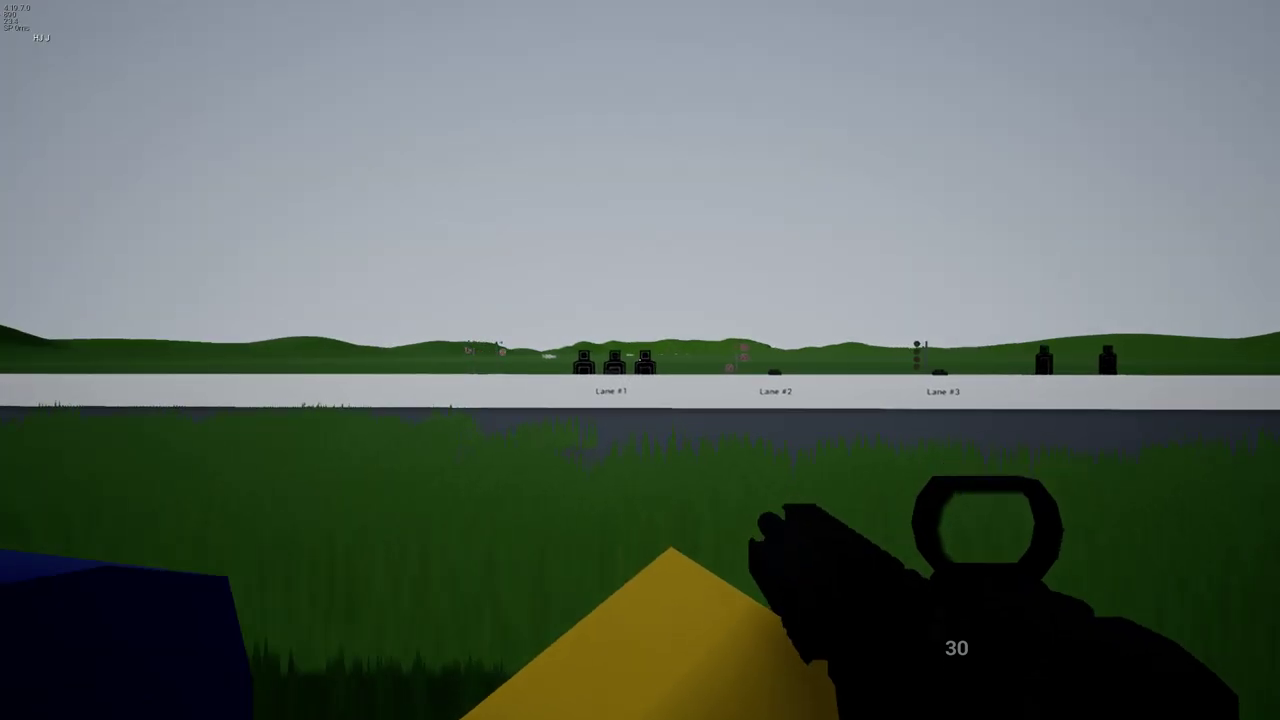
right_click(640, 360)
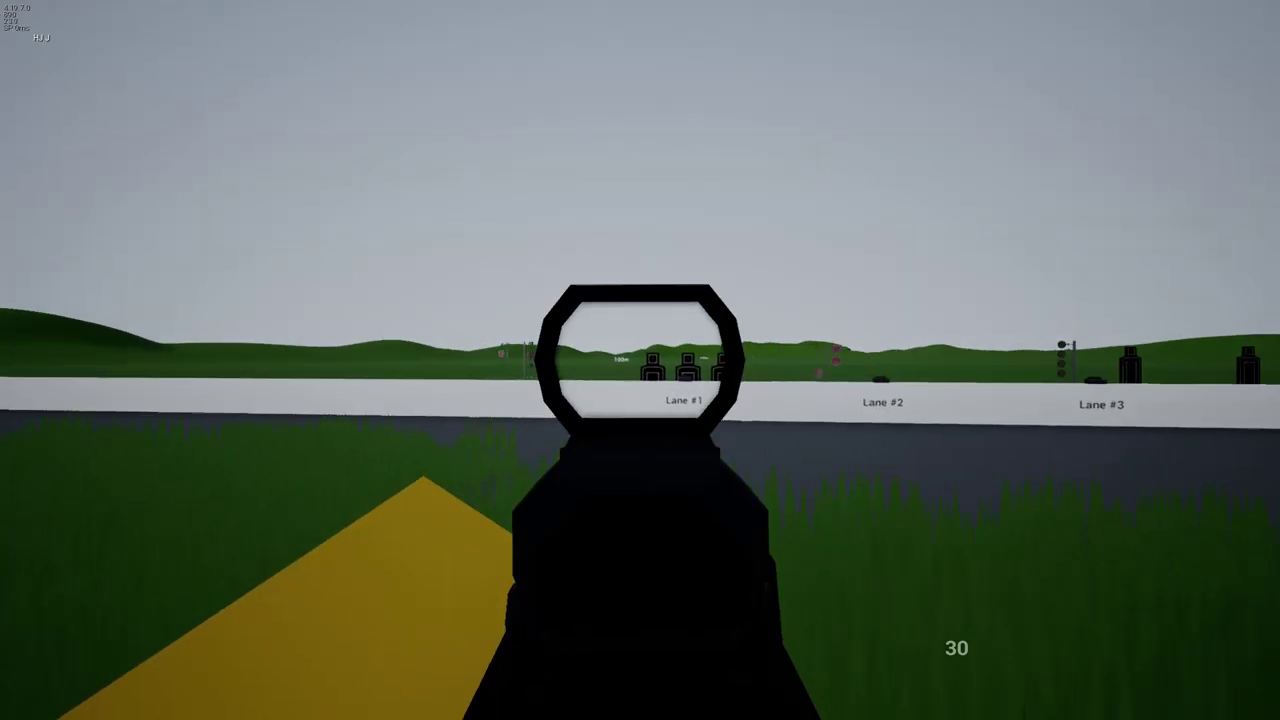
left_click_drag(640, 360, 640, 360)
key("w")
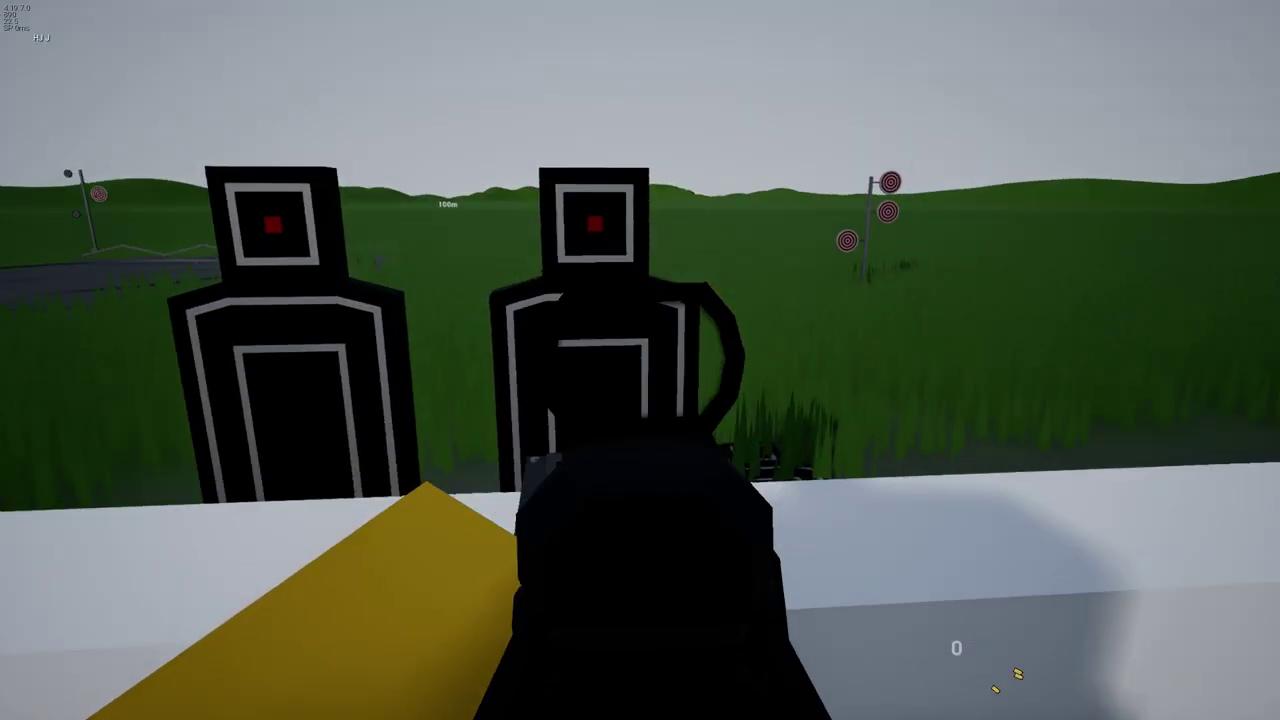
right_click(640, 360)
key("w")
key("r")
key("w")
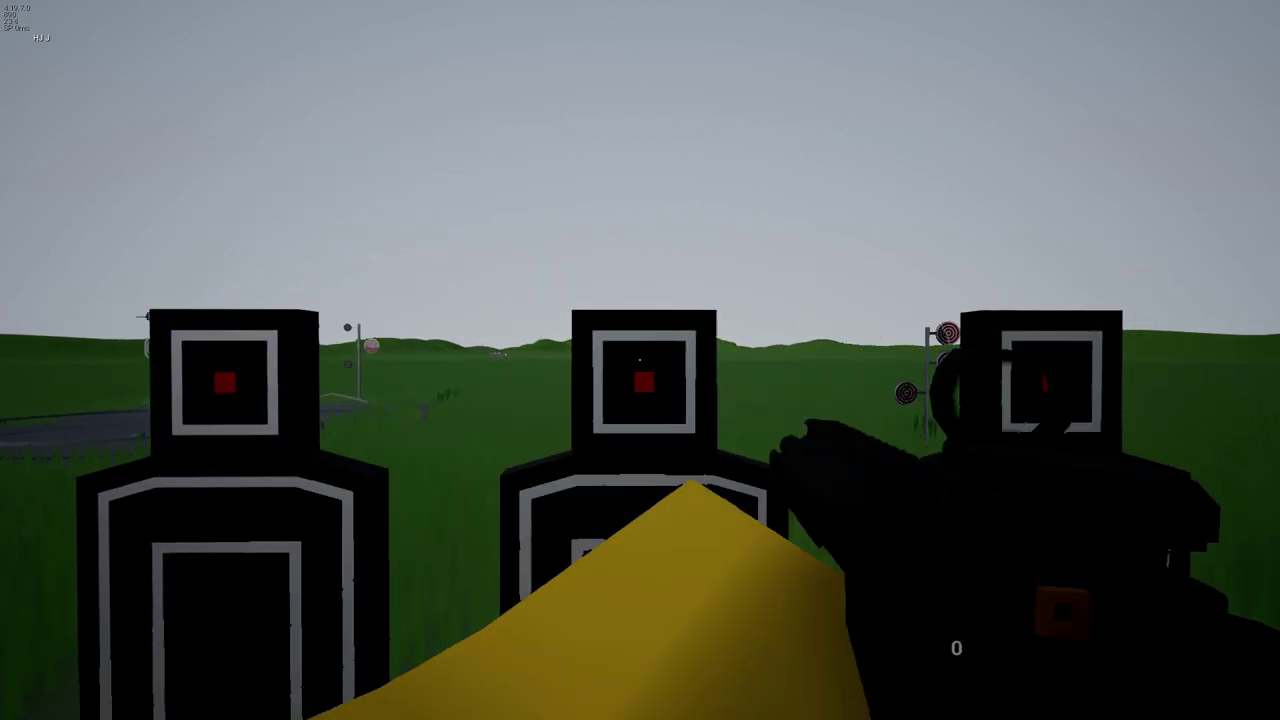
Back away along the lanes and open the game menu's map list at CQC
key("s")
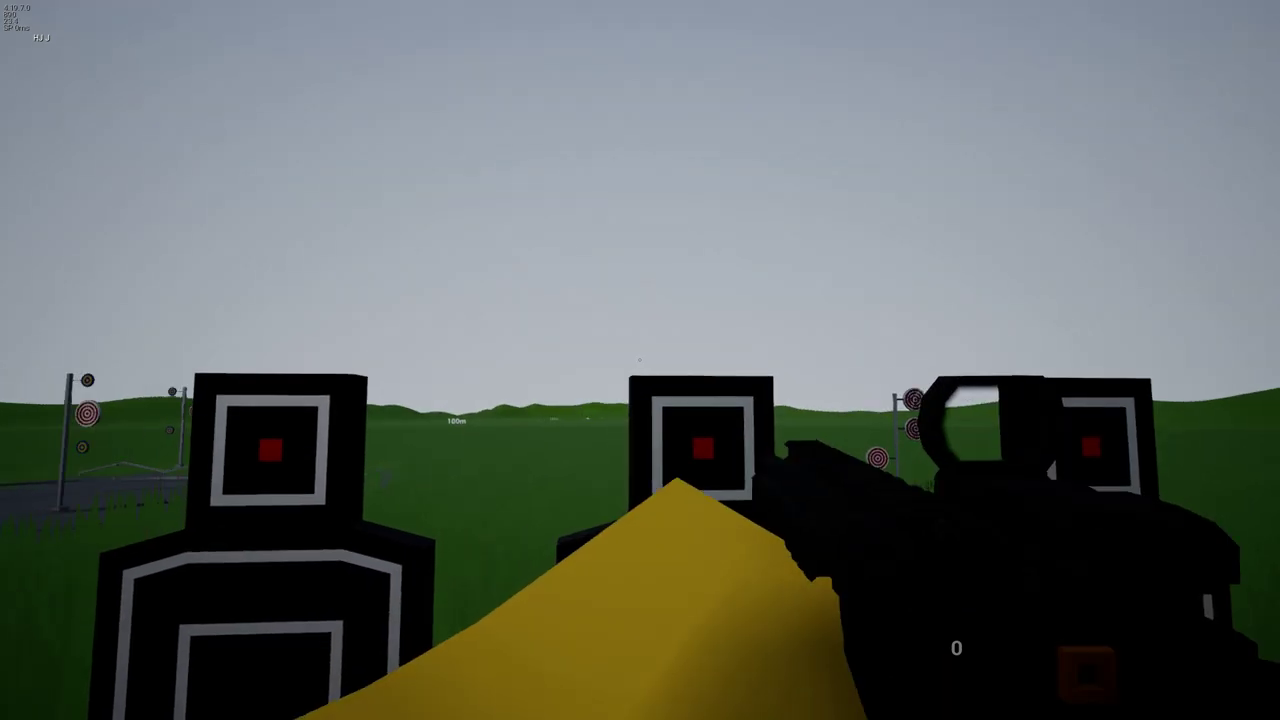
key("s")
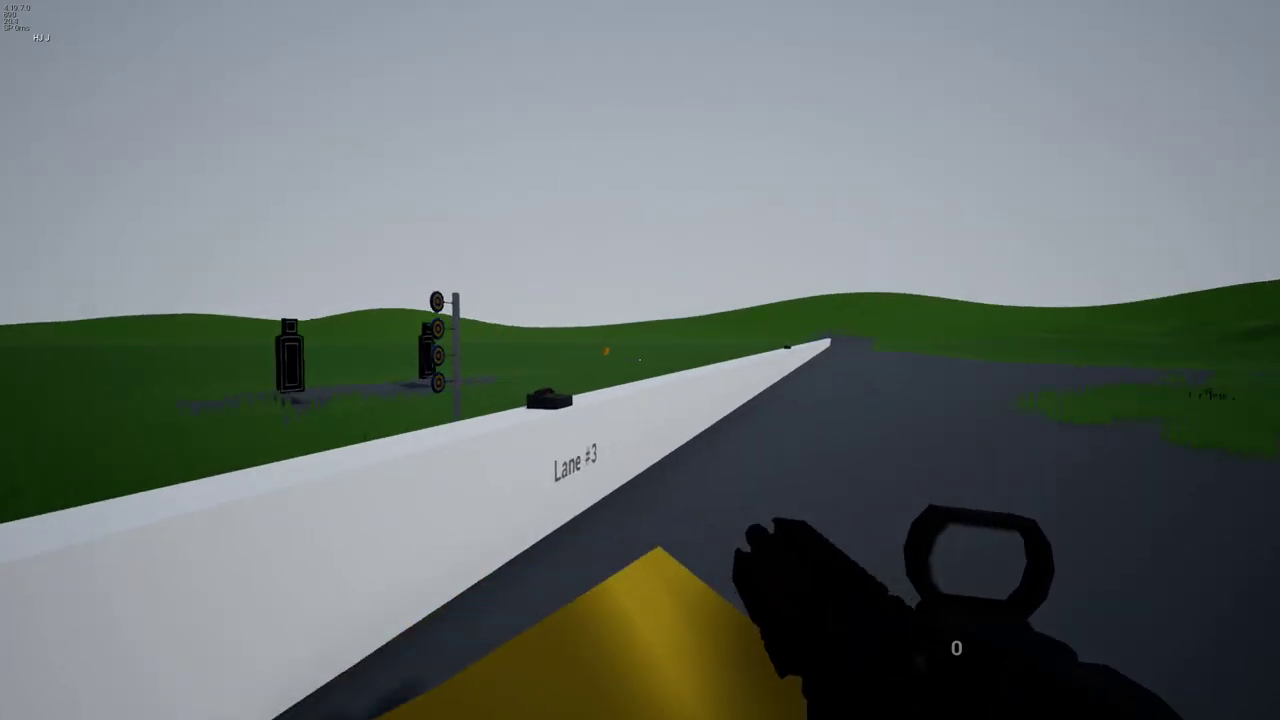
key("Escape")
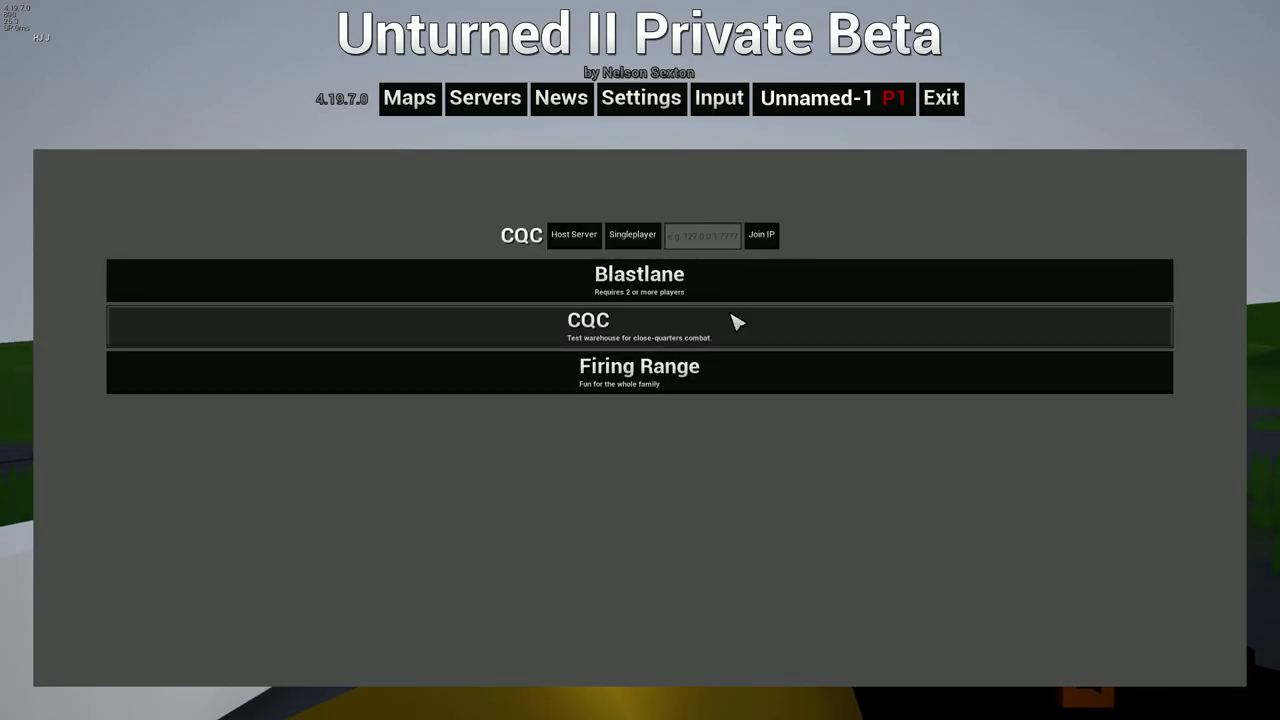
Launch the CQC map in Singleplayer from the map list
left_click(638, 237)
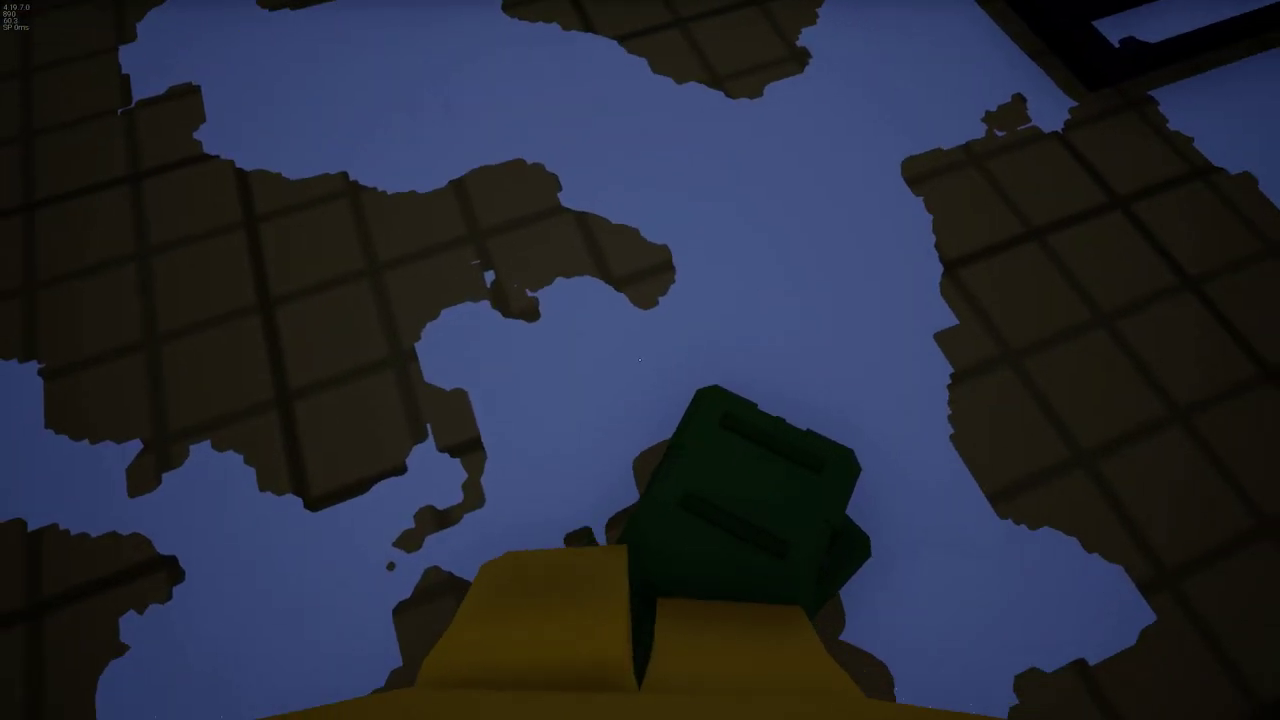
Equip the Eaglefire rifle from the crate's weapon case and take its 5.56x45mm rounds
key("f")
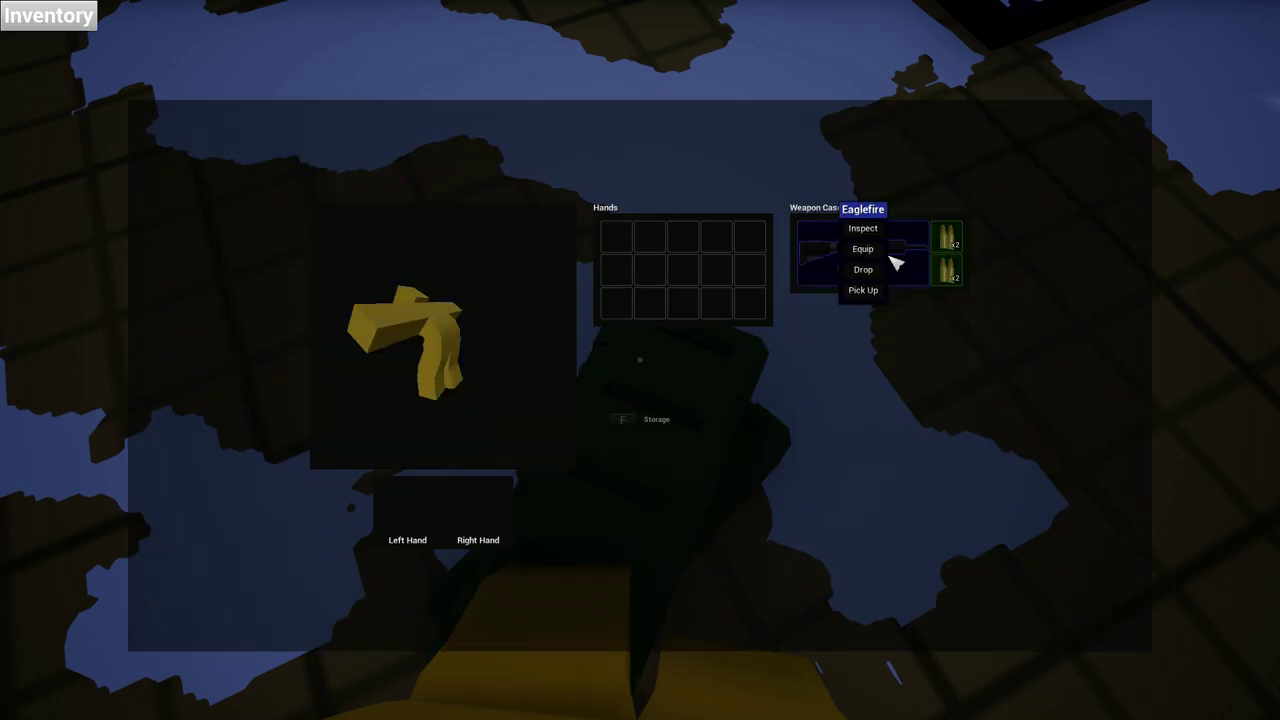
left_click(952, 244)
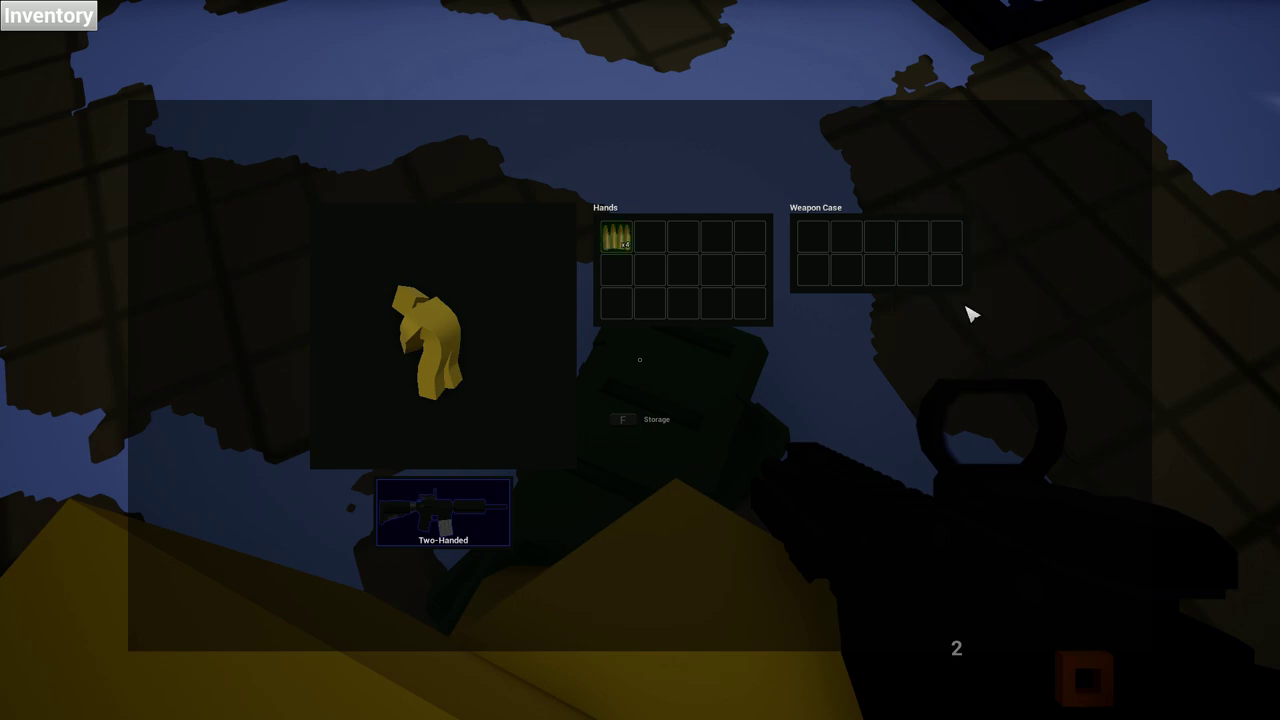
key("Escape")
key("Escape")
key("Tab")
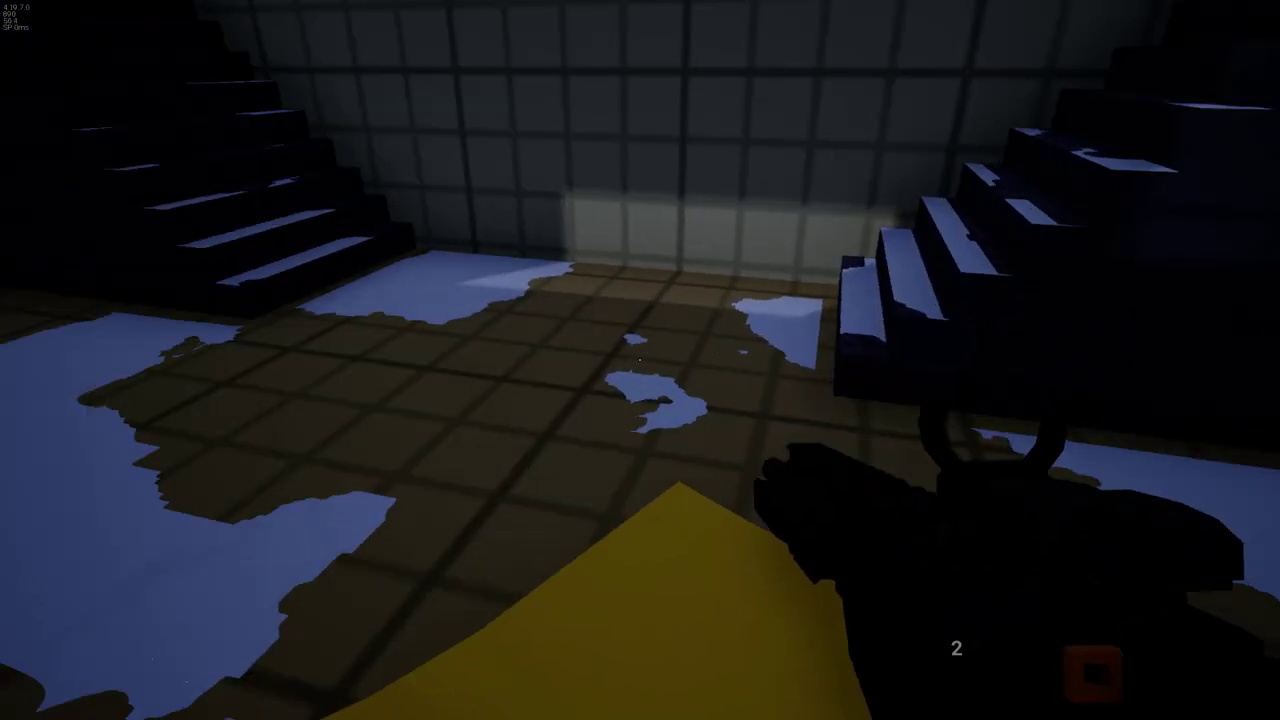
Open the second green crate and move its 5.56x45mm round stack into Hands
key("w")
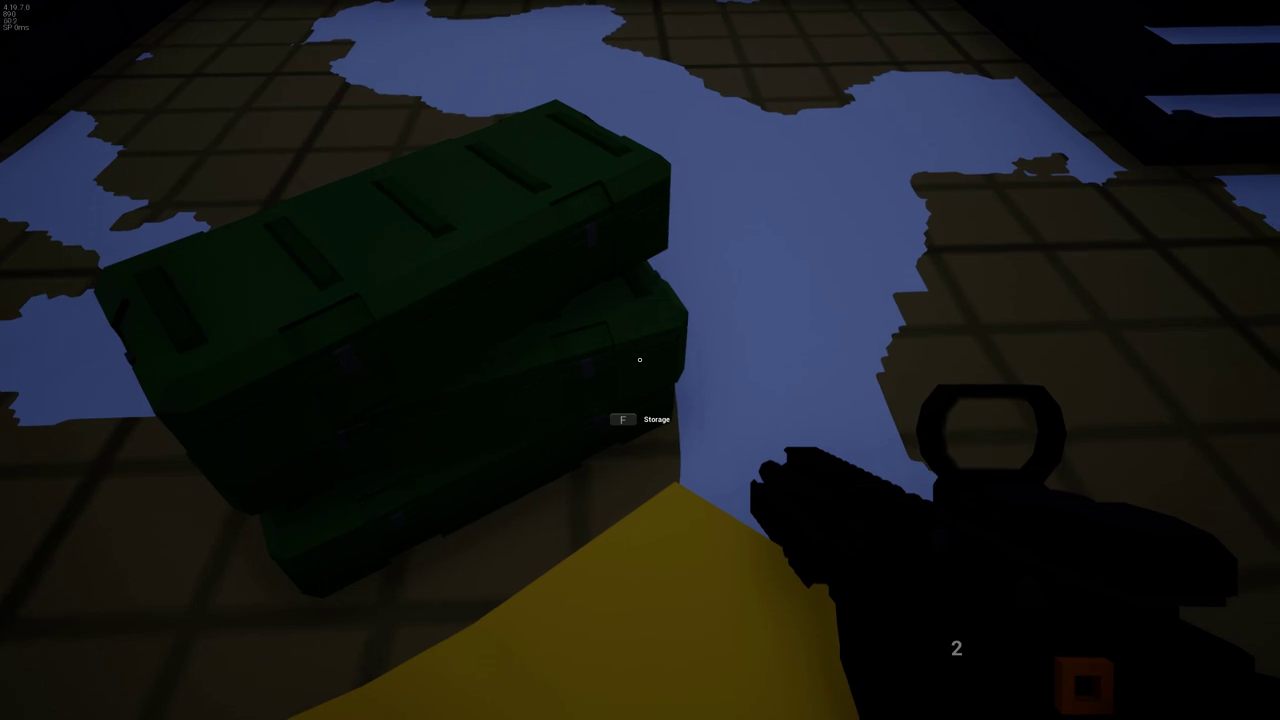
key("f")
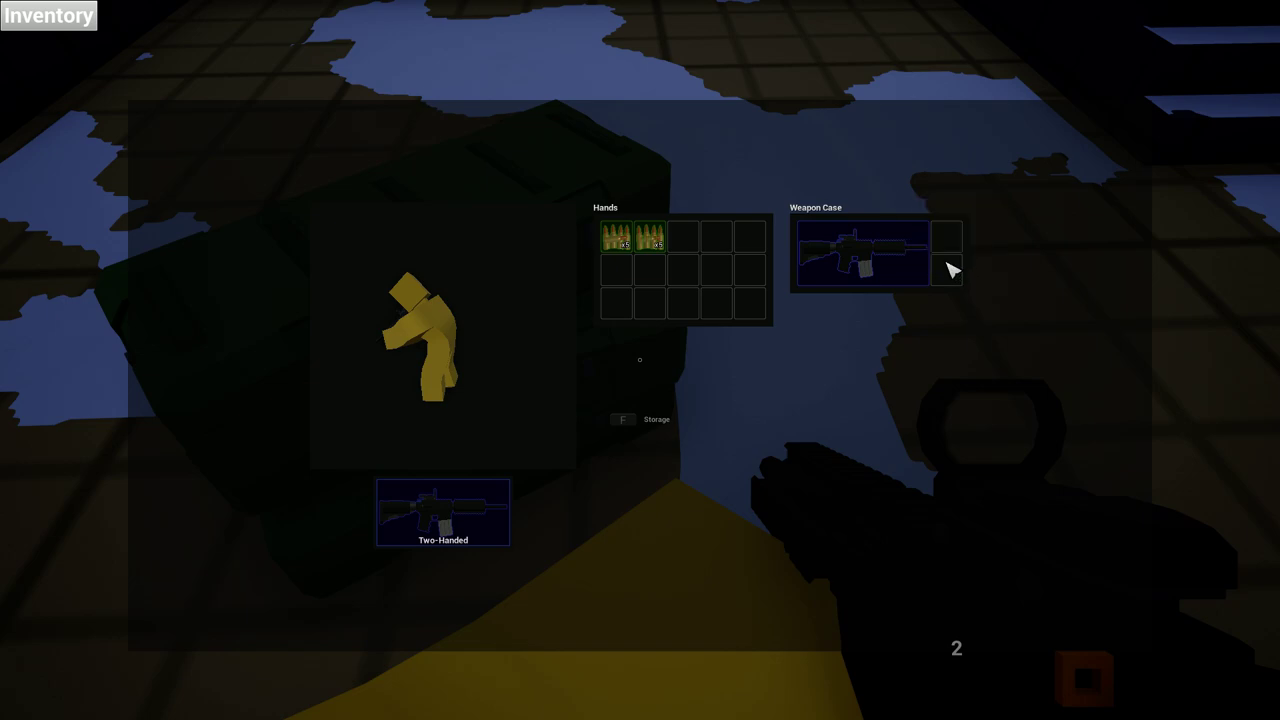
key("Escape")
key("Escape")
Walk through the lit tiled rooms and shoot the blue barrel
key("Tab")
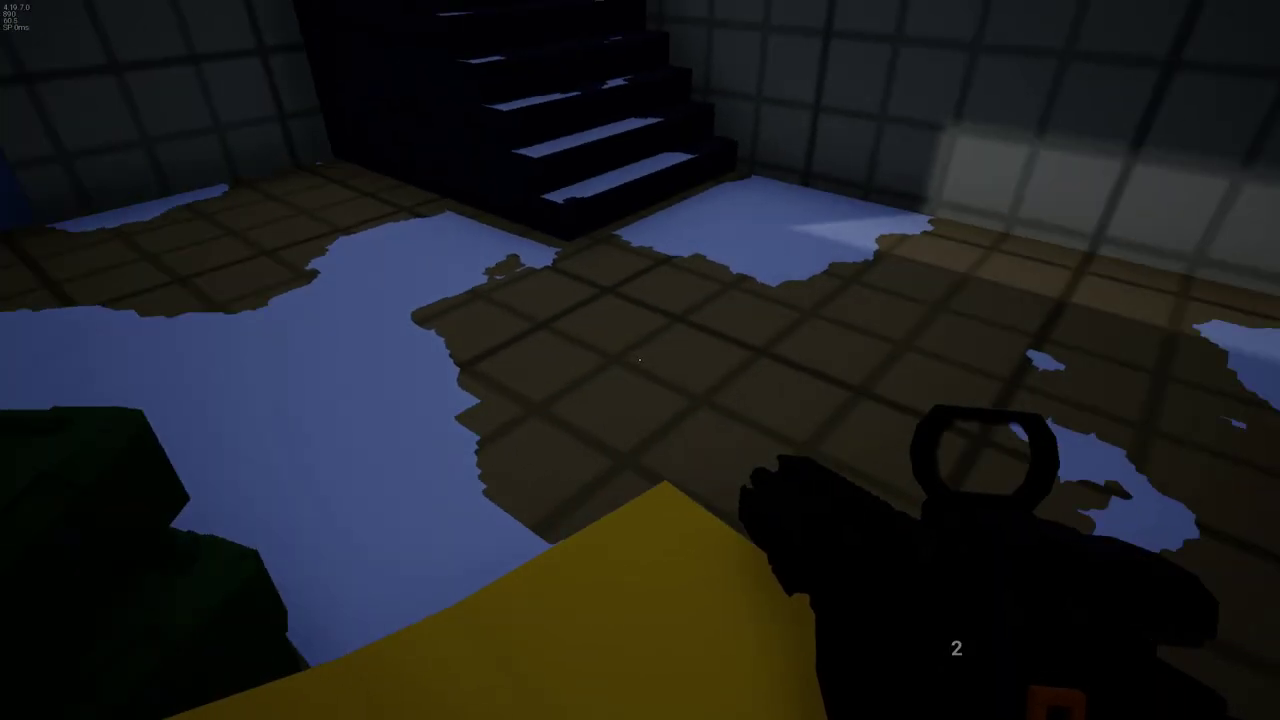
key("w")
key("w")
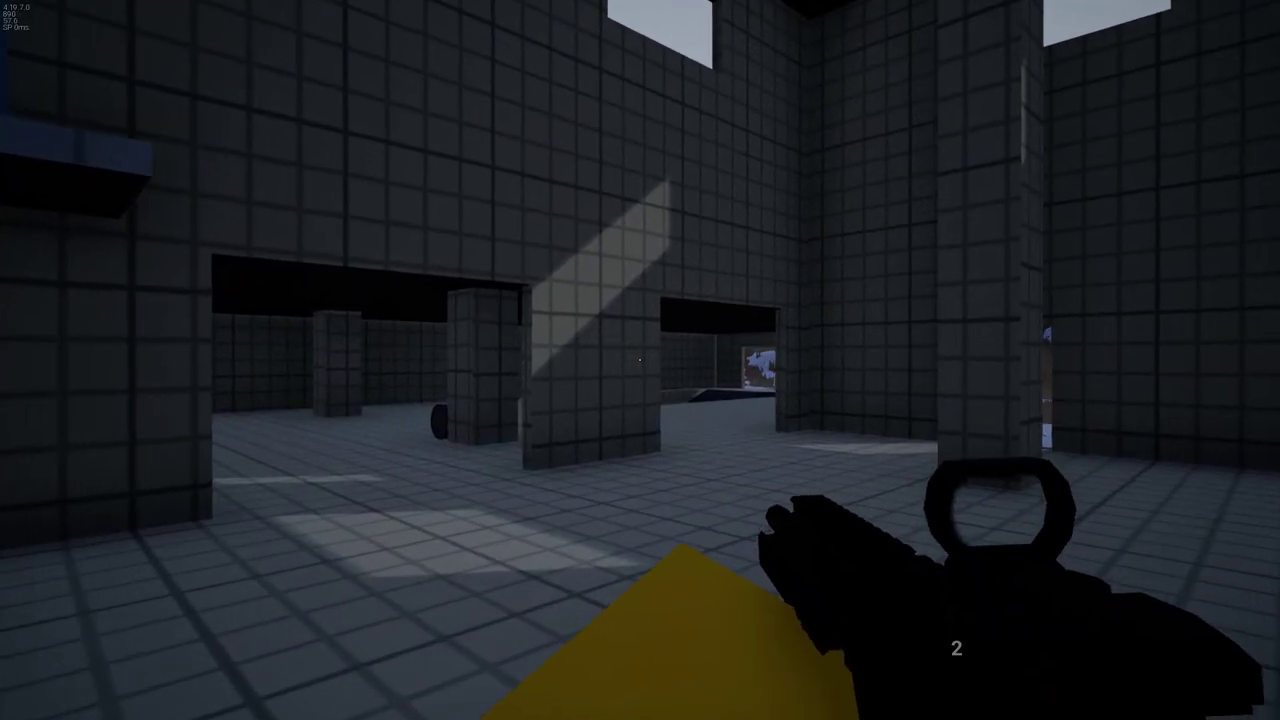
key("w")
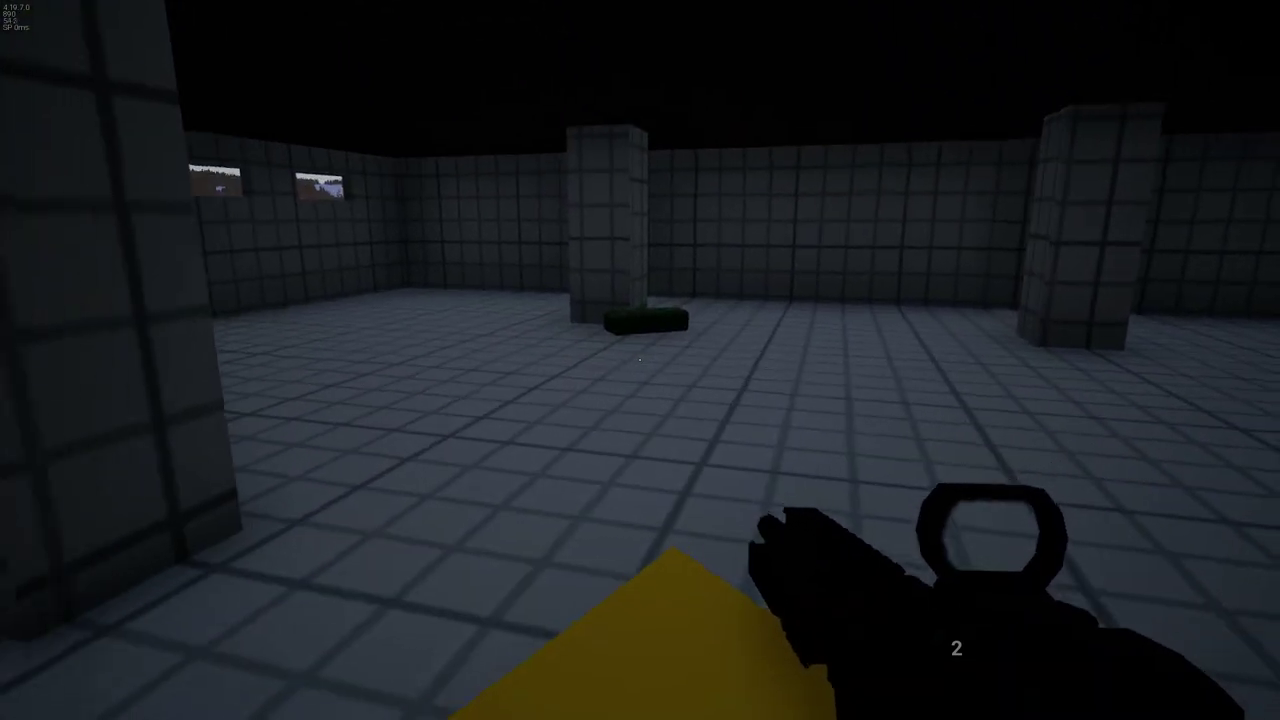
key("w")
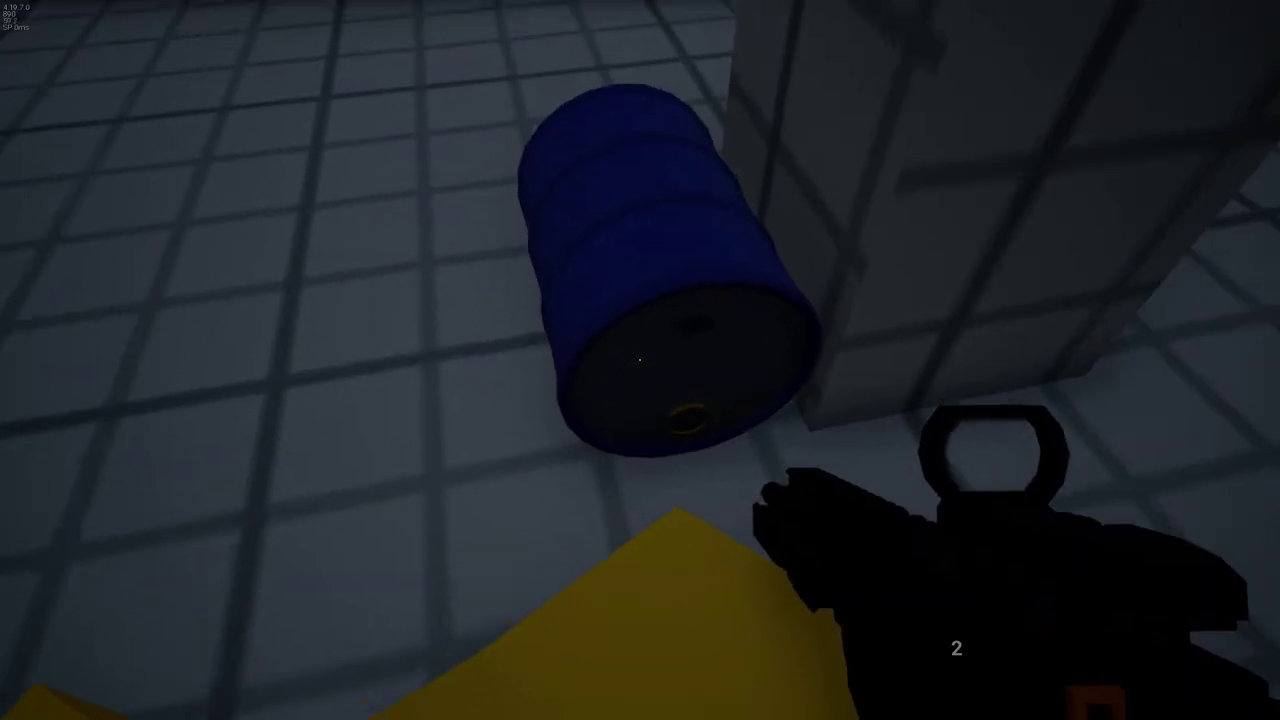
left_click(640, 360)
left_click(640, 360)
key("w")
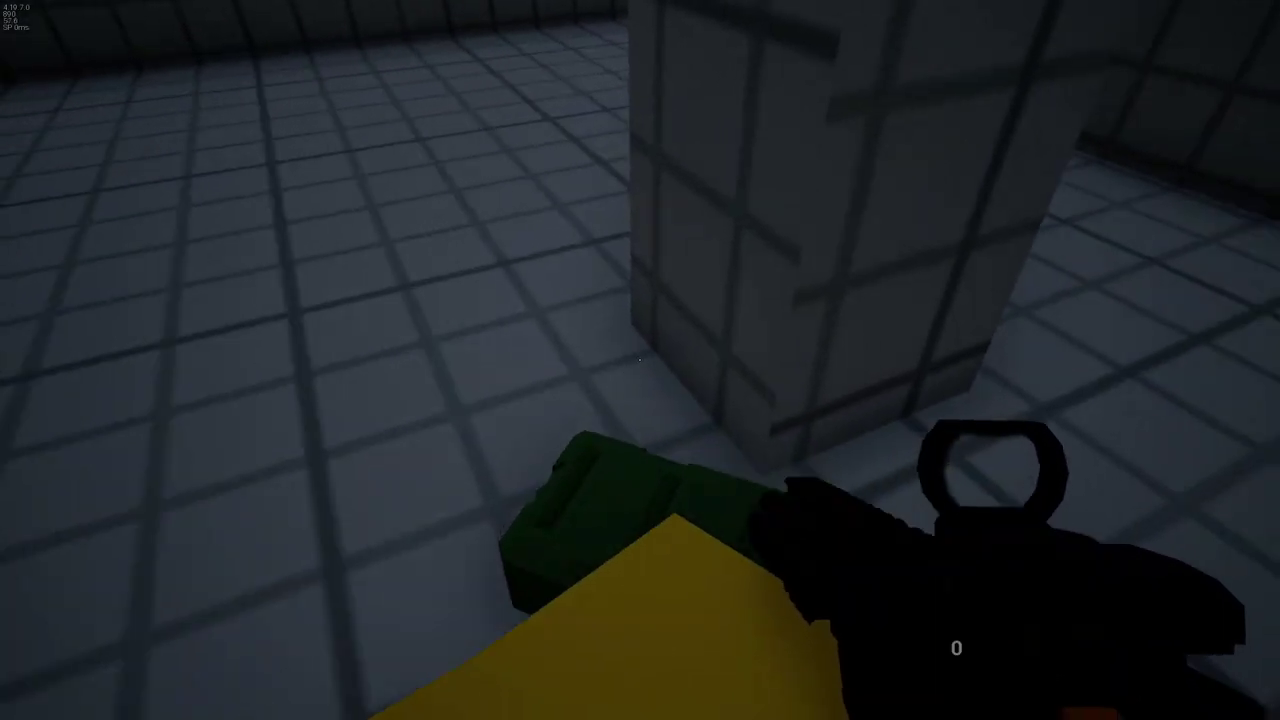
Equip the crate's Eaglefire rifle and pick up its 5.56x45mm Rounds
key("f")
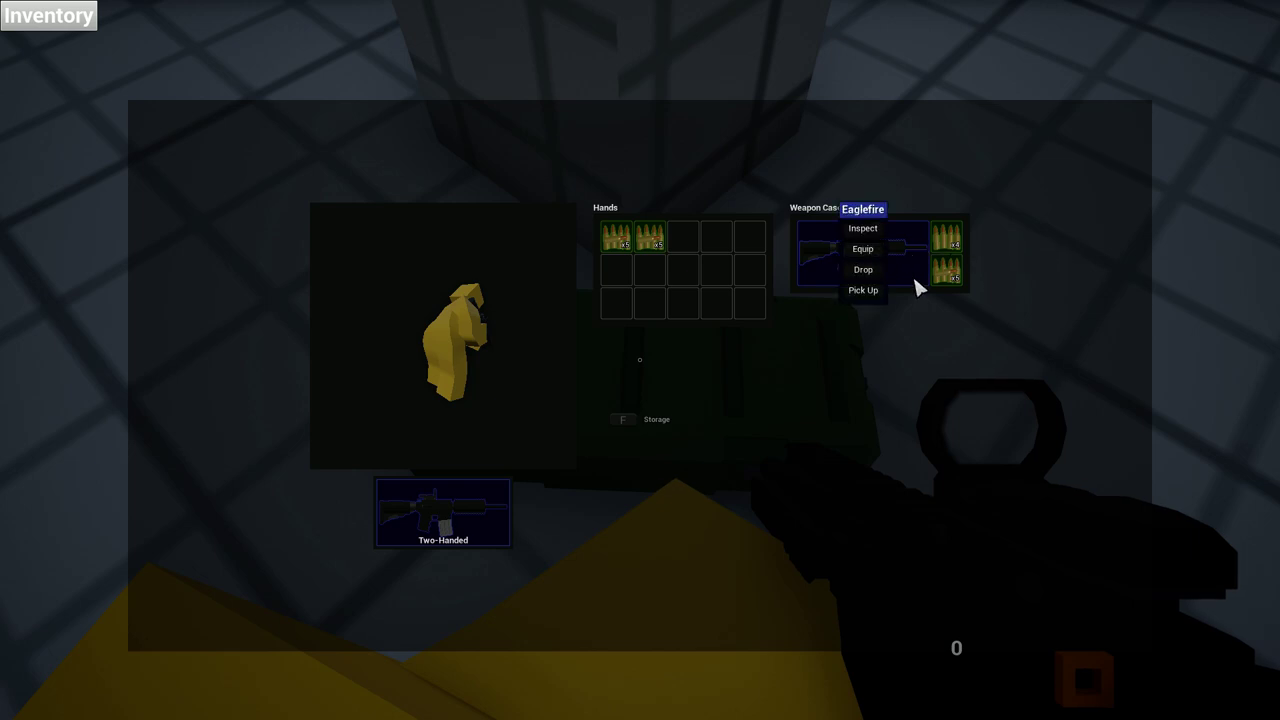
left_click(863, 249)
key("Escape")
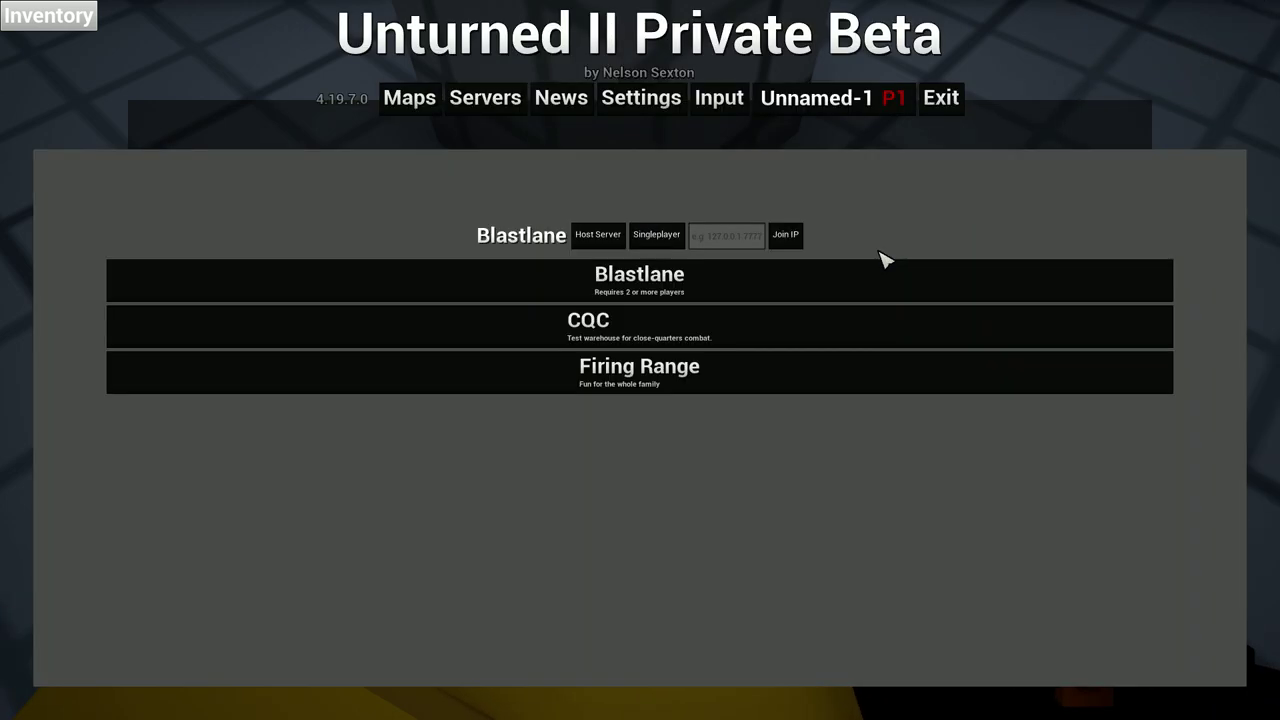
key("Escape")
key("f")
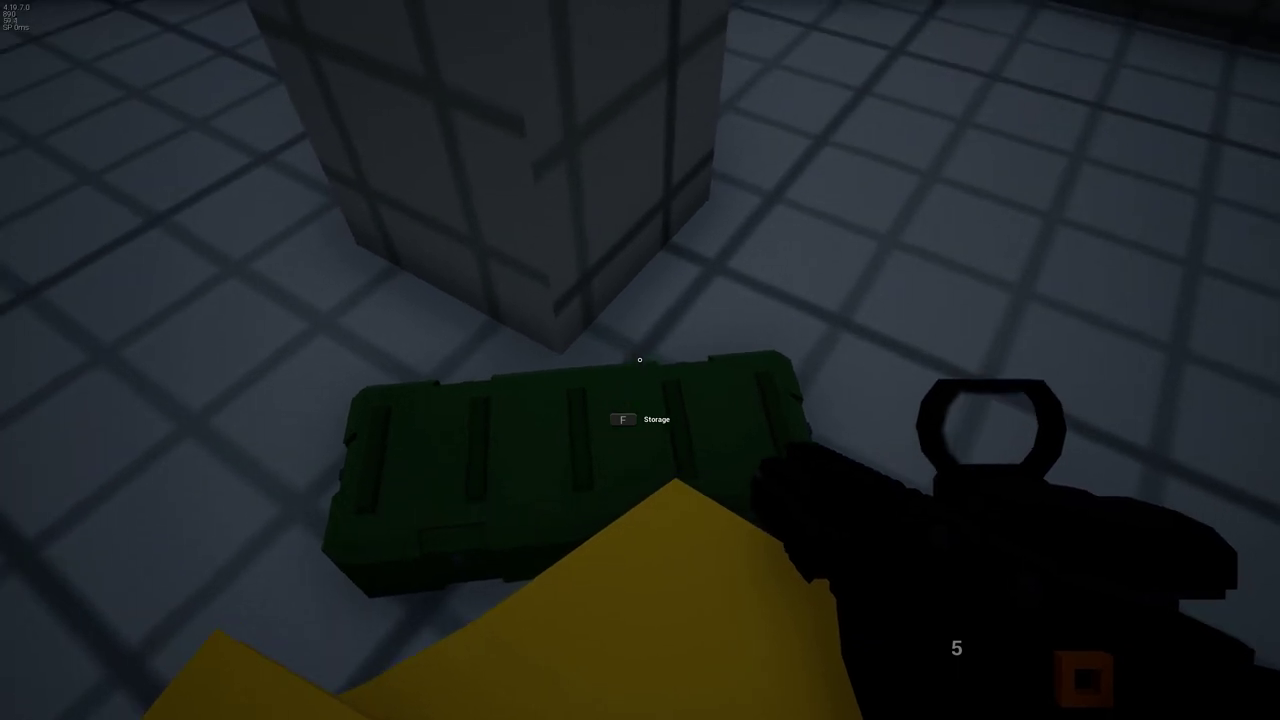
key("f")
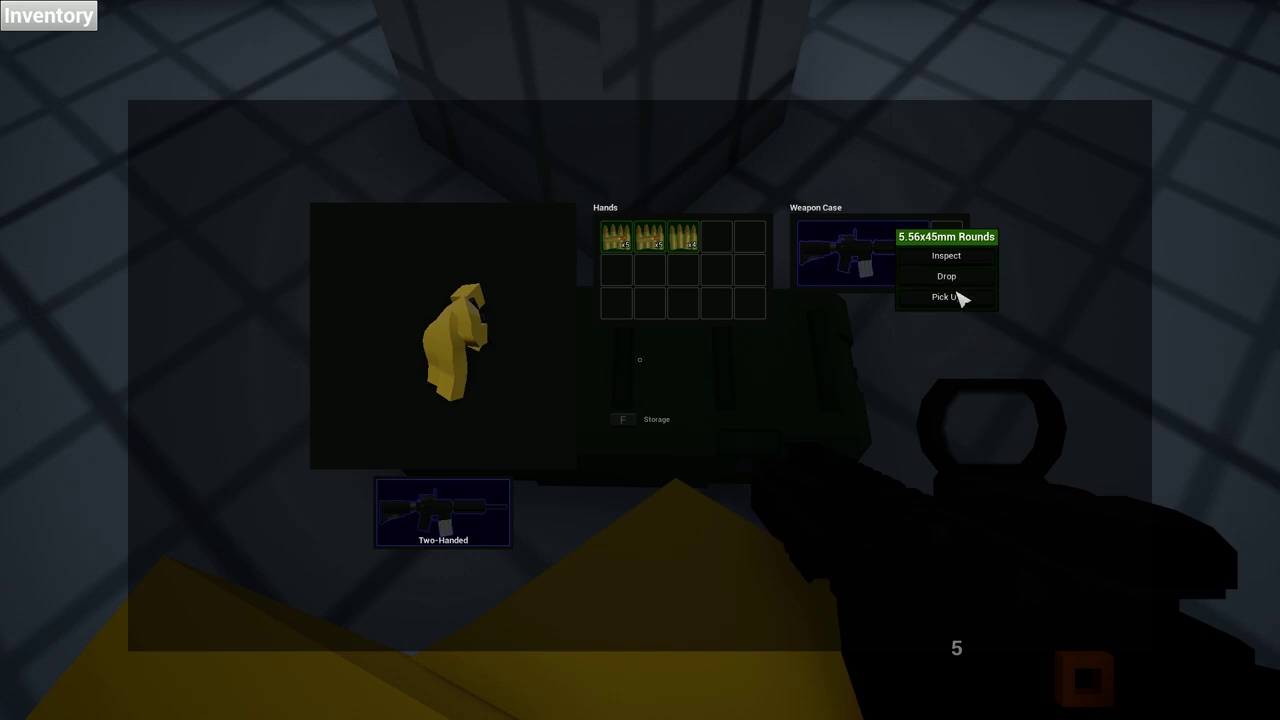
key("Escape")
key("Escape")
key("Tab")
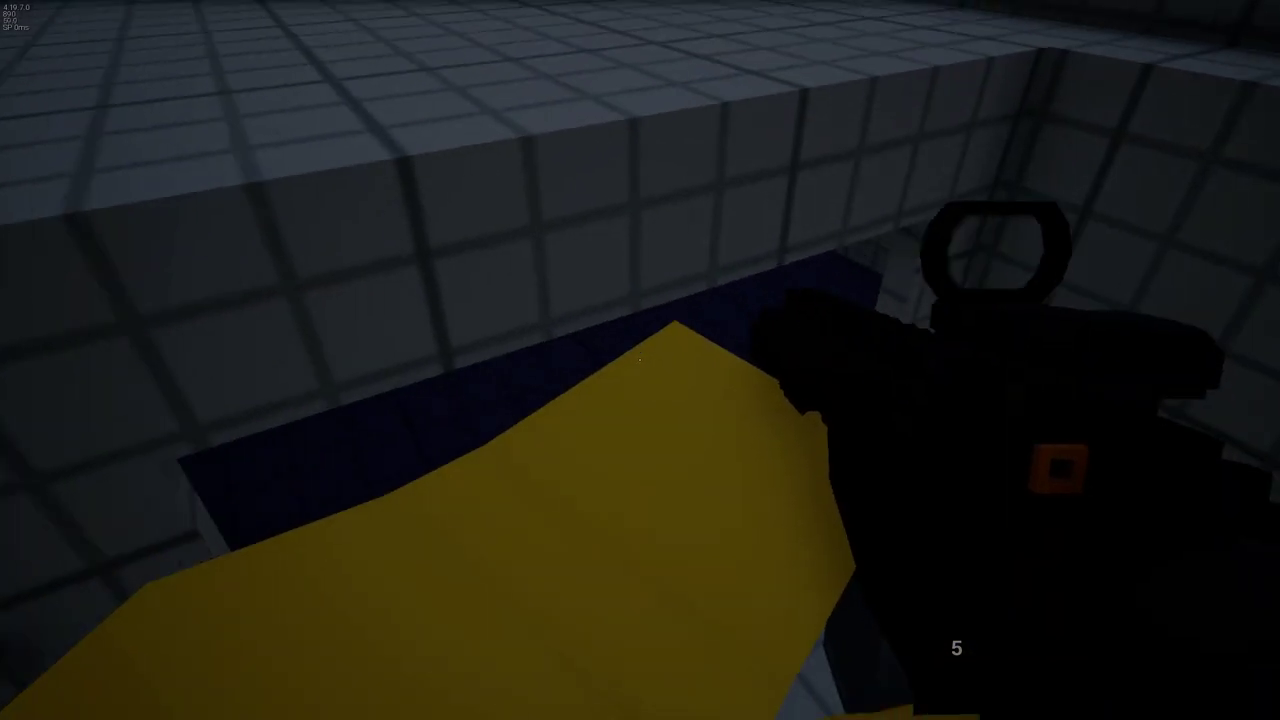
Enter the crate room, check the green crate's storage, and close it
key("w")
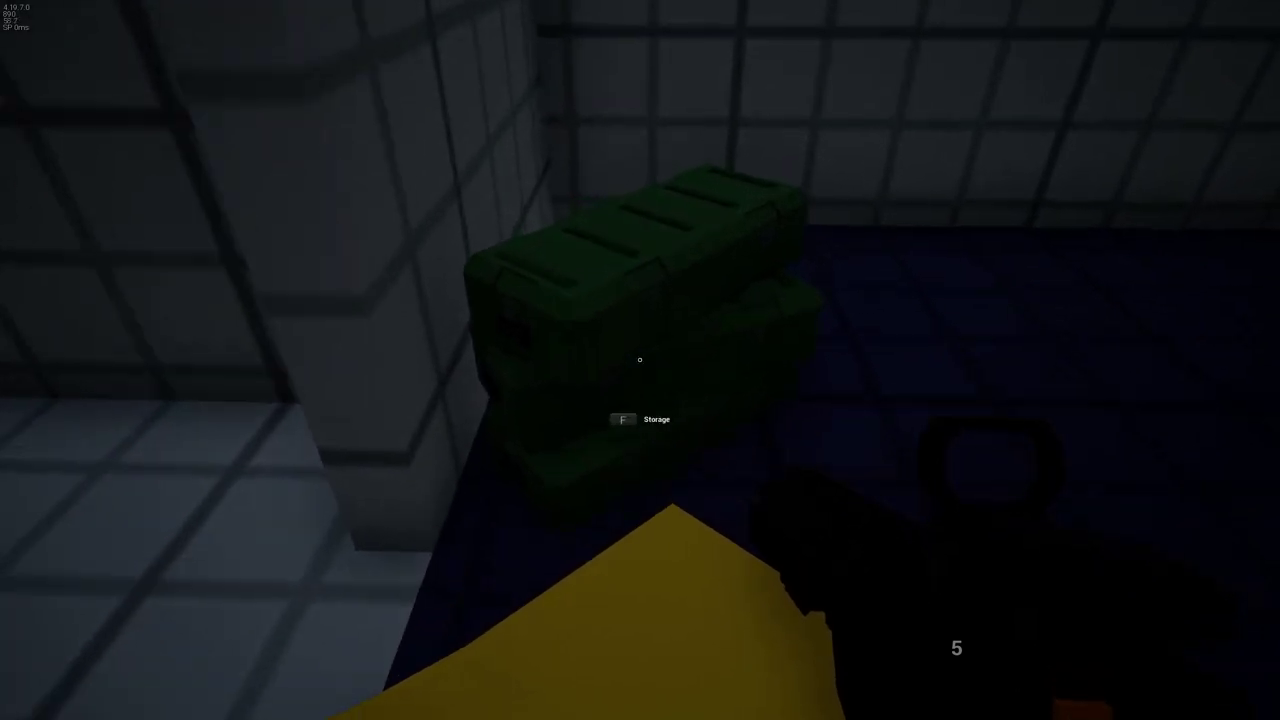
key("f")
key("Tab")
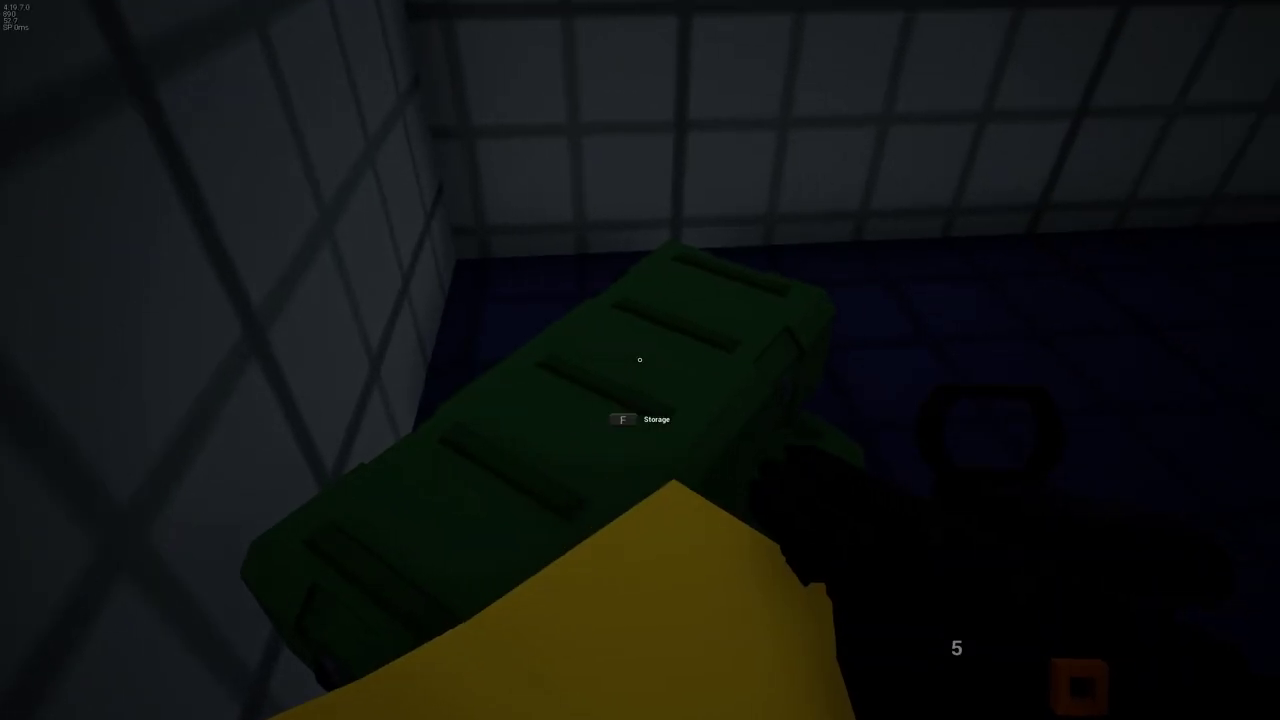
Climb the blue ramp and exit through the upper window onto the snowy hillside
key("w")
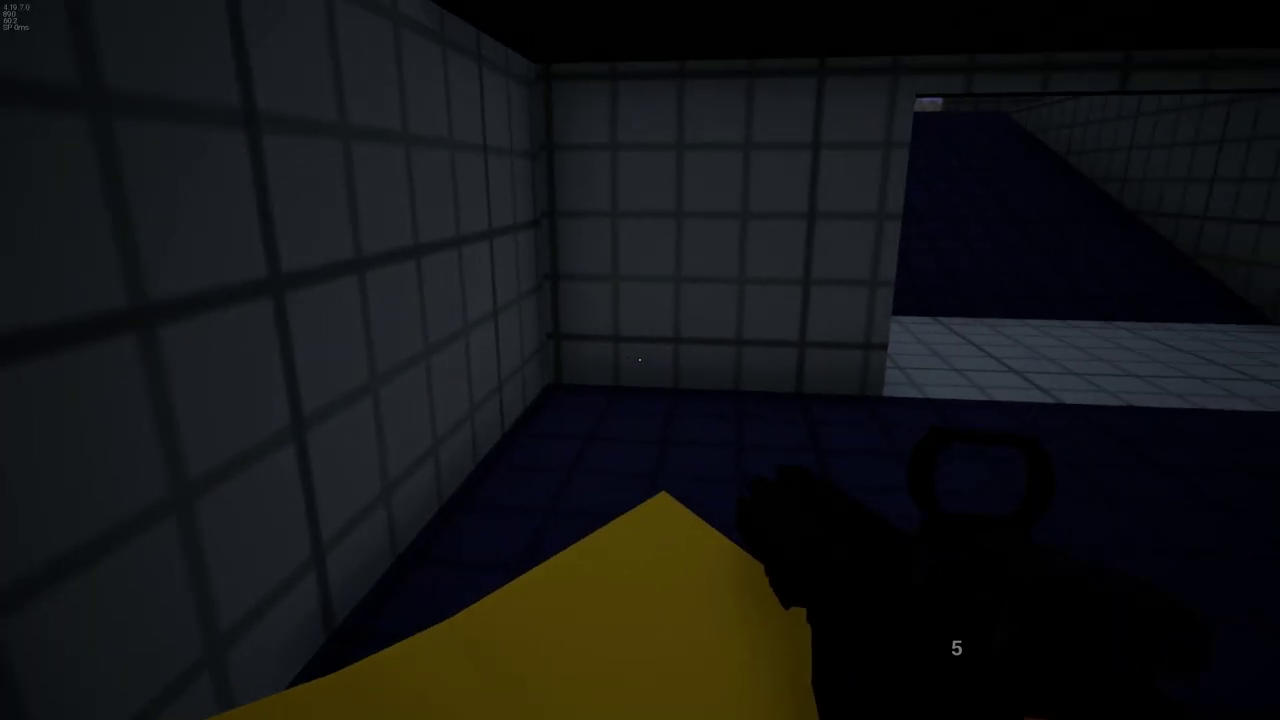
key("w")
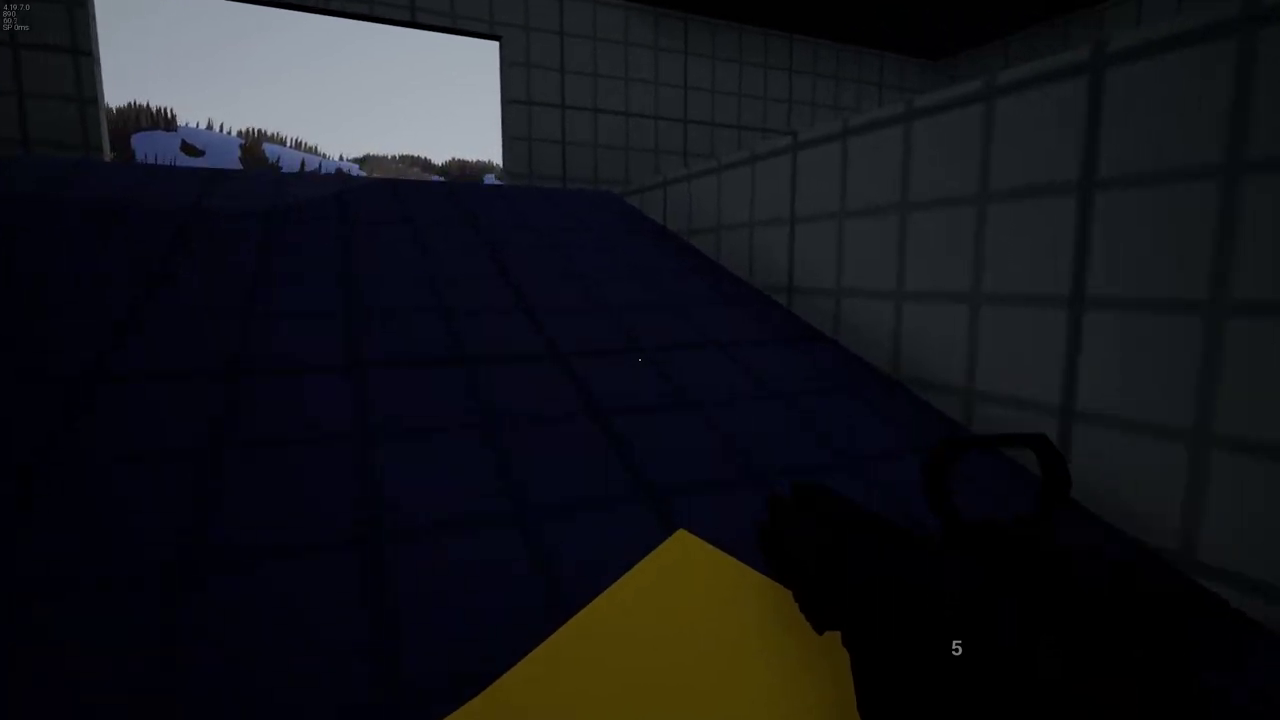
key("w")
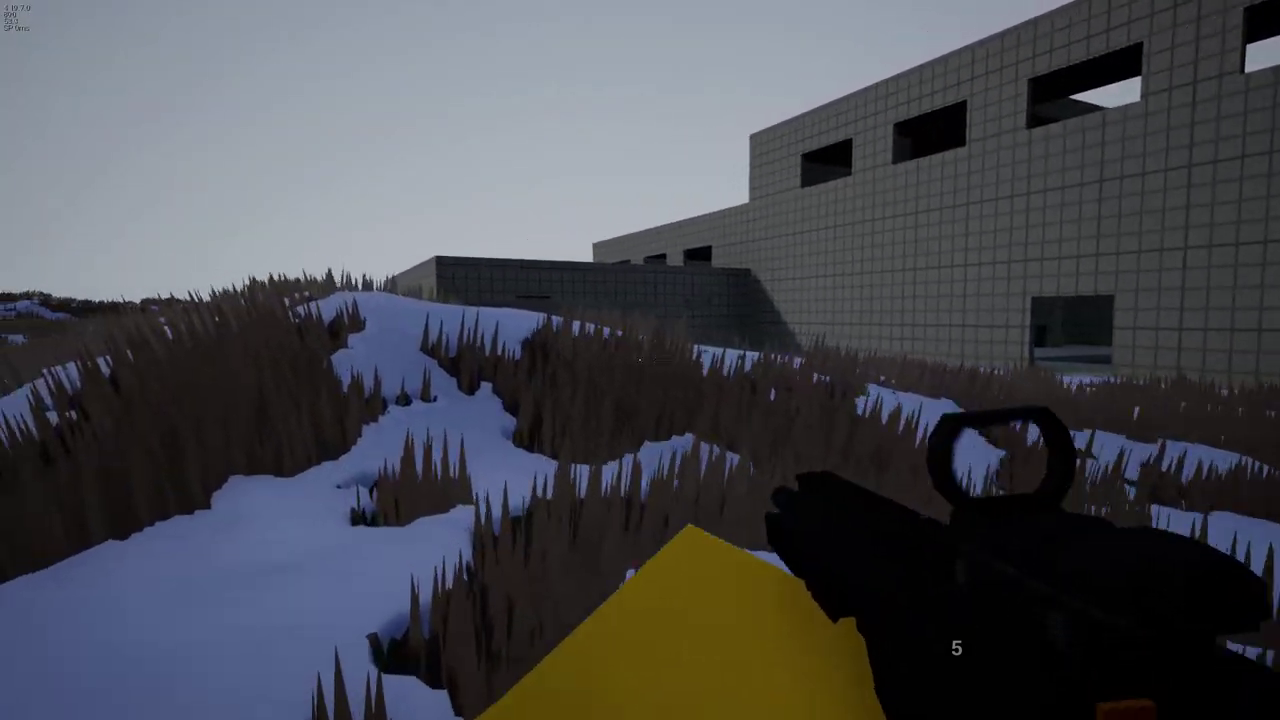
Walk toward the buildings and fire off the rifle's remaining rounds over the snow
key("w")
left_click(640, 360)
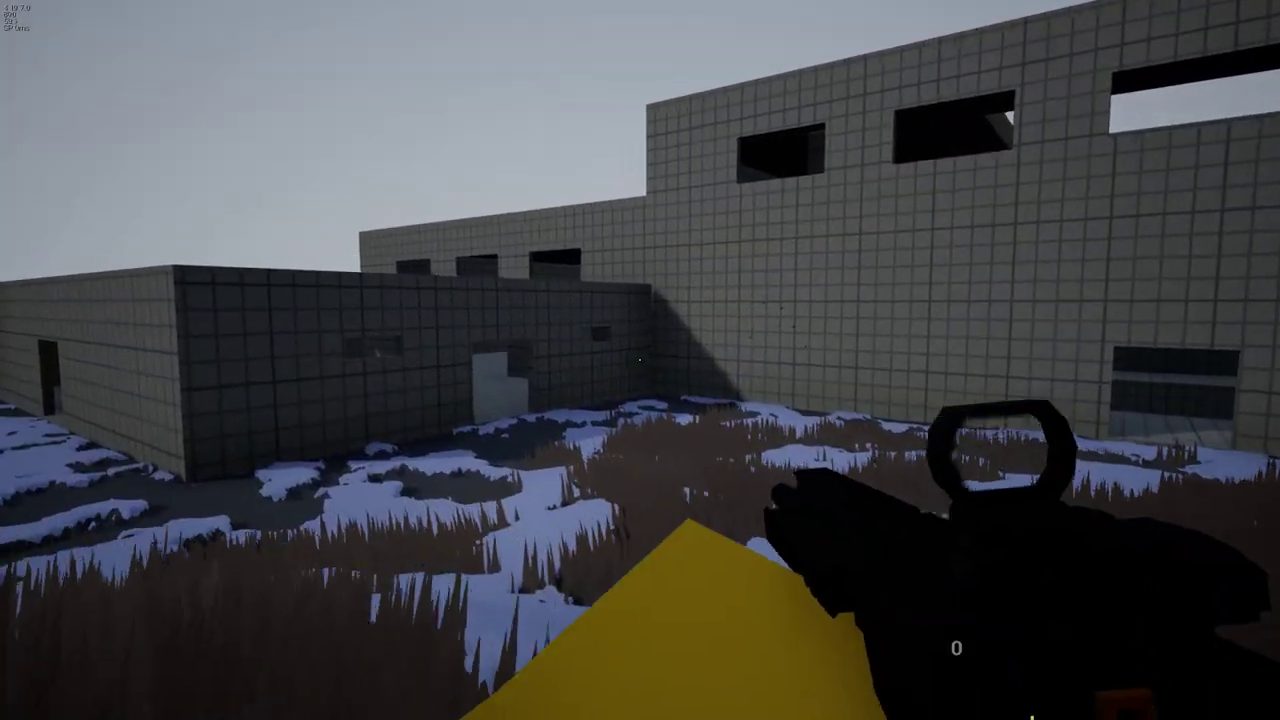
key("w")
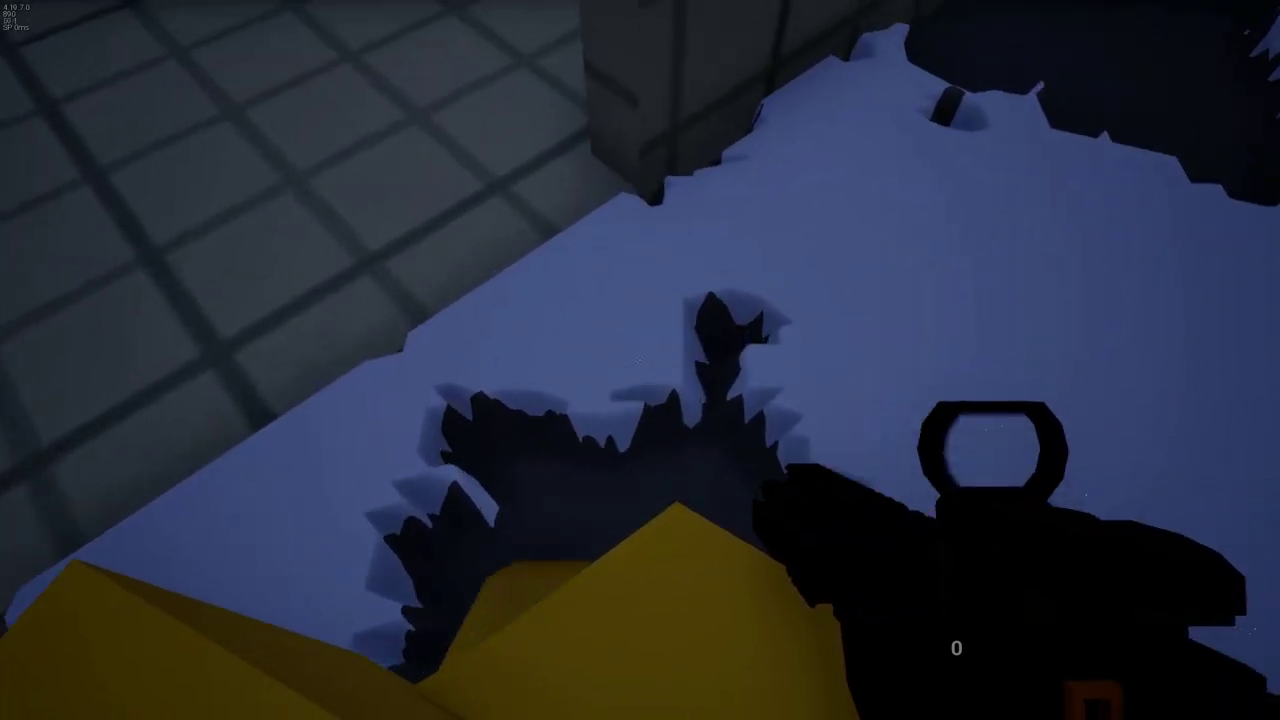
Return through the tiled room and corridor, then open the green crate's storage at the pallets
left_click_drag(640, 360, 640, 200)
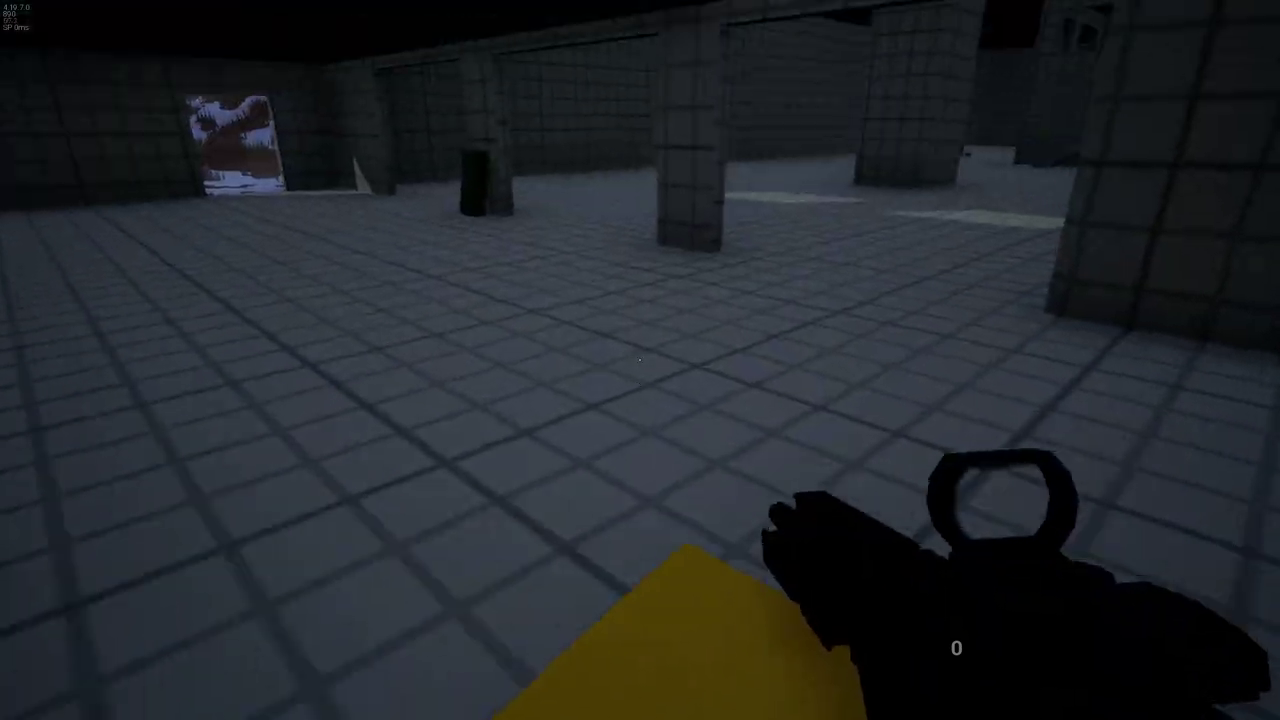
key("w")
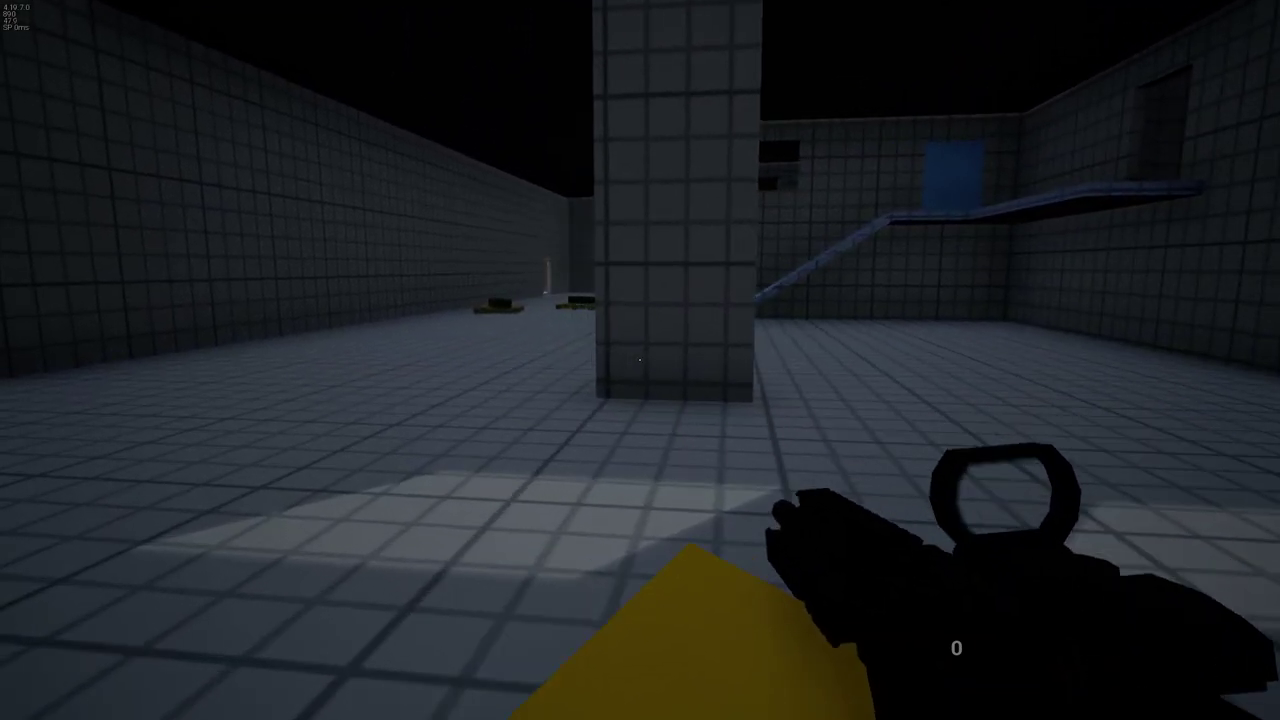
key("w")
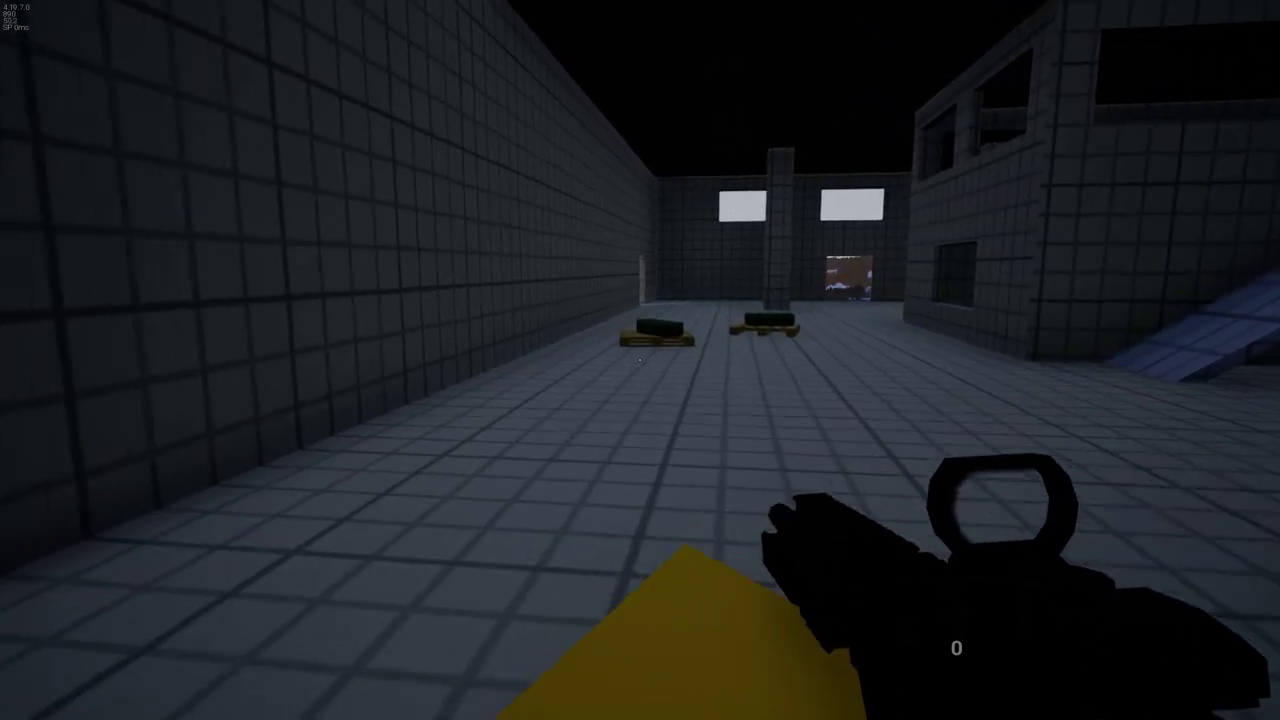
key("w")
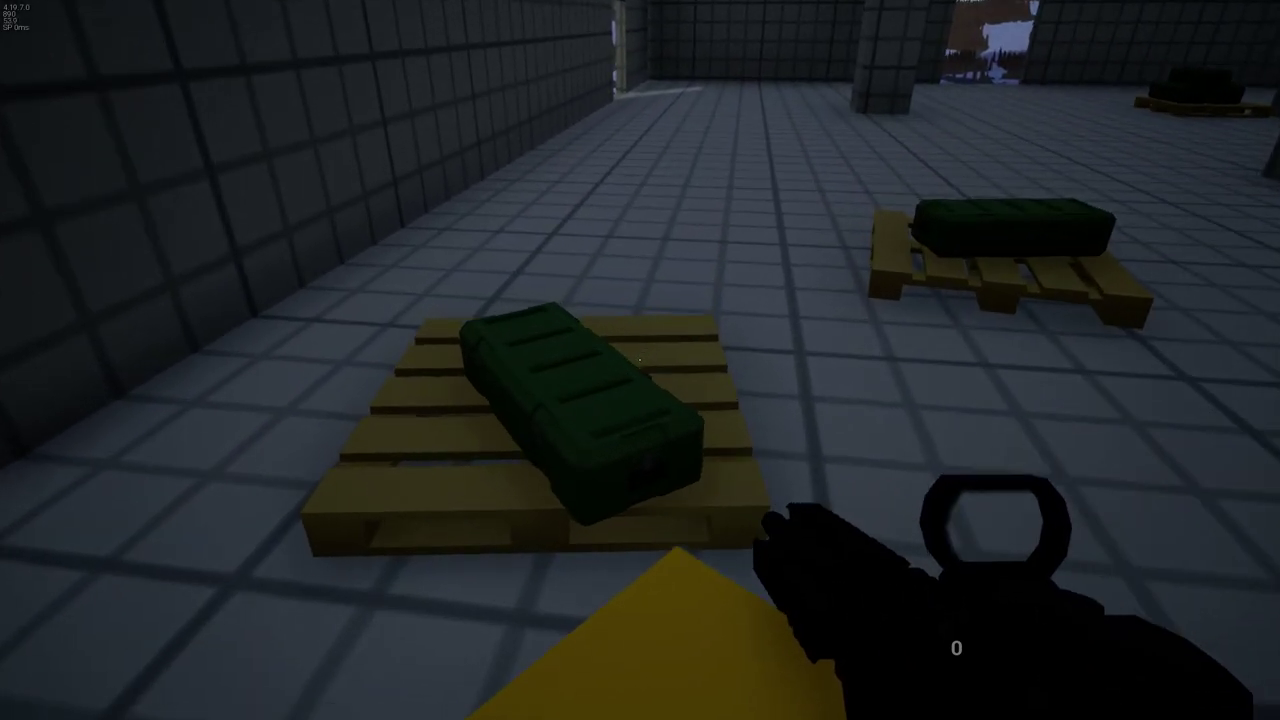
key("f")
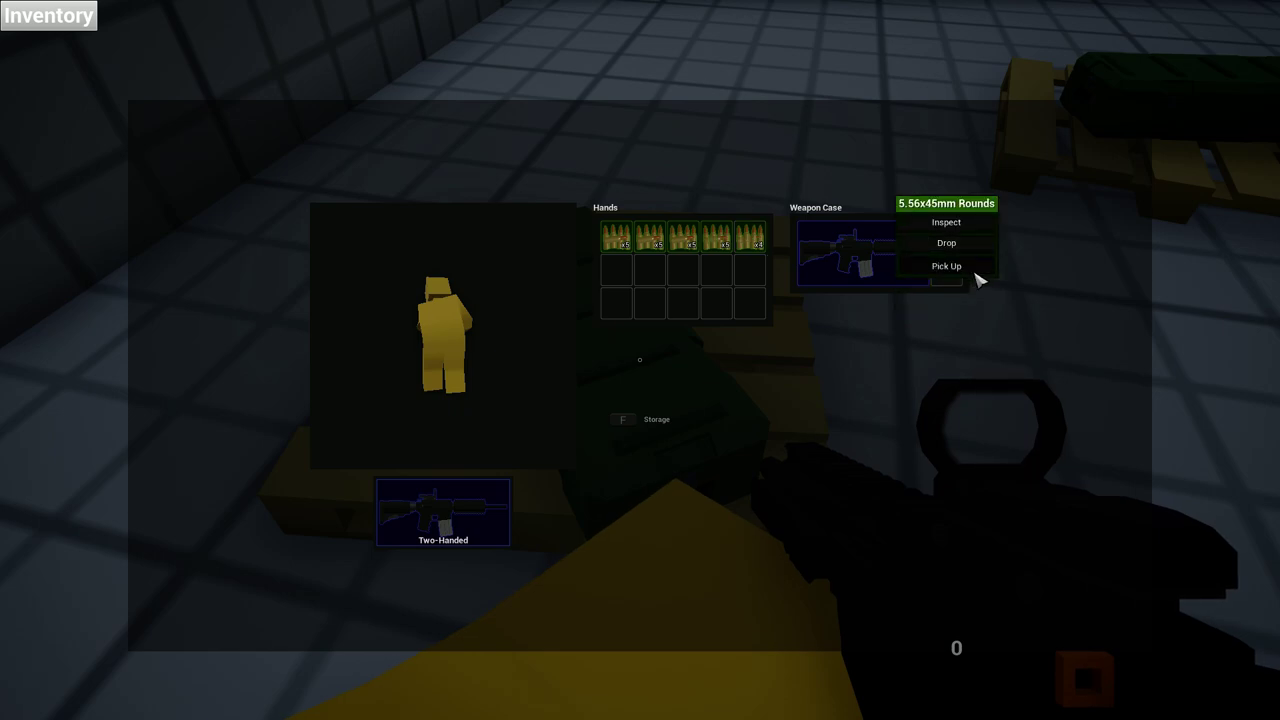
Close the crate storage and cross the tiled hall and side room to the yellow-floored room's ledge
key("Escape")
key("s")
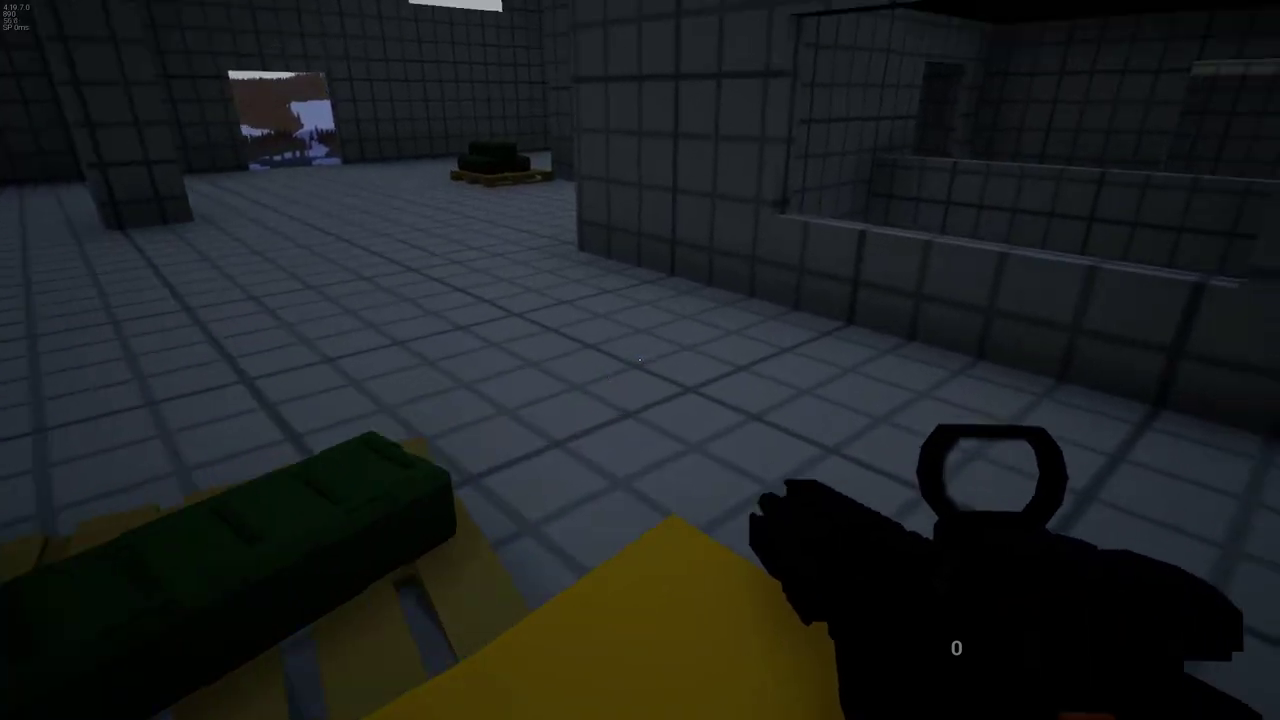
key("w")
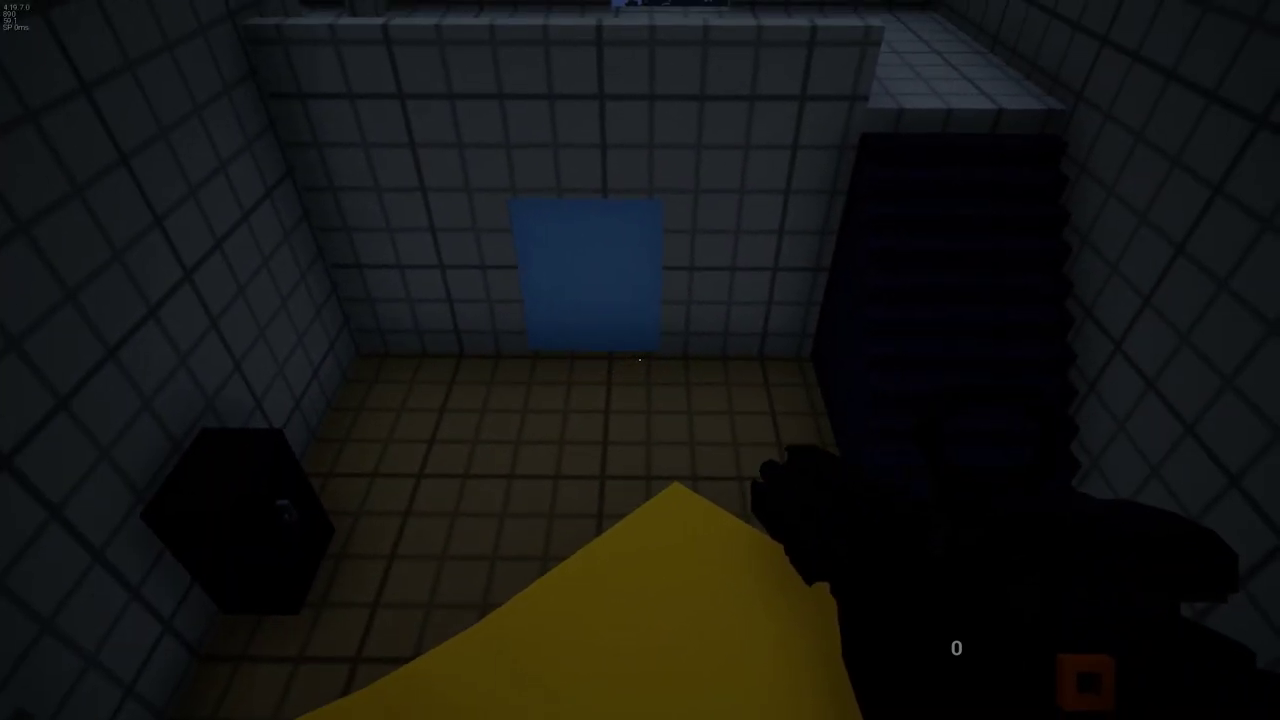
key("w")
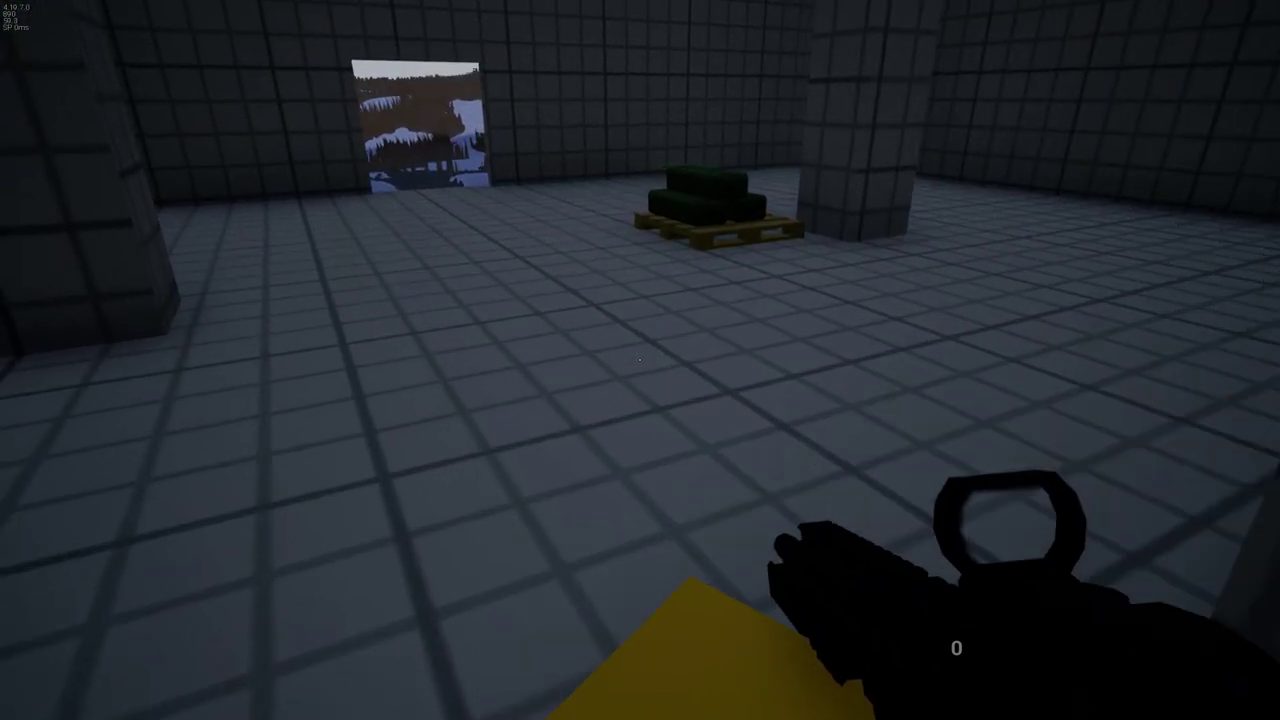
key("w")
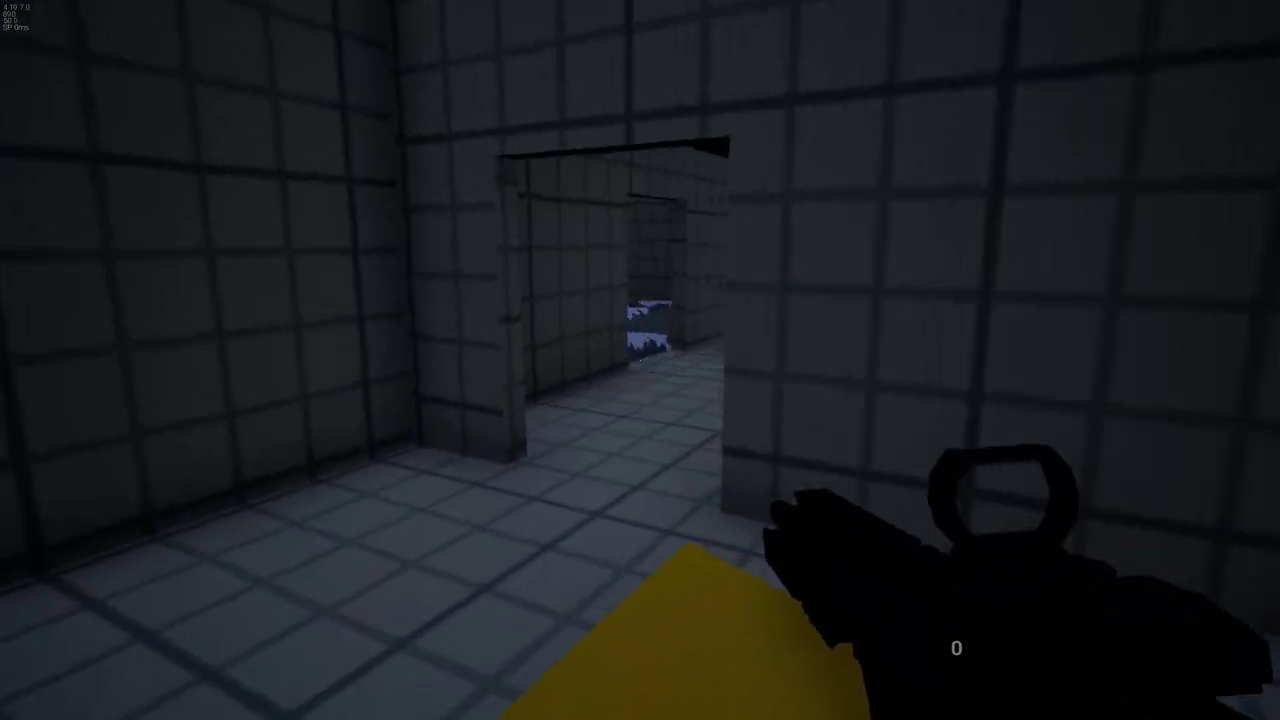
key("w")
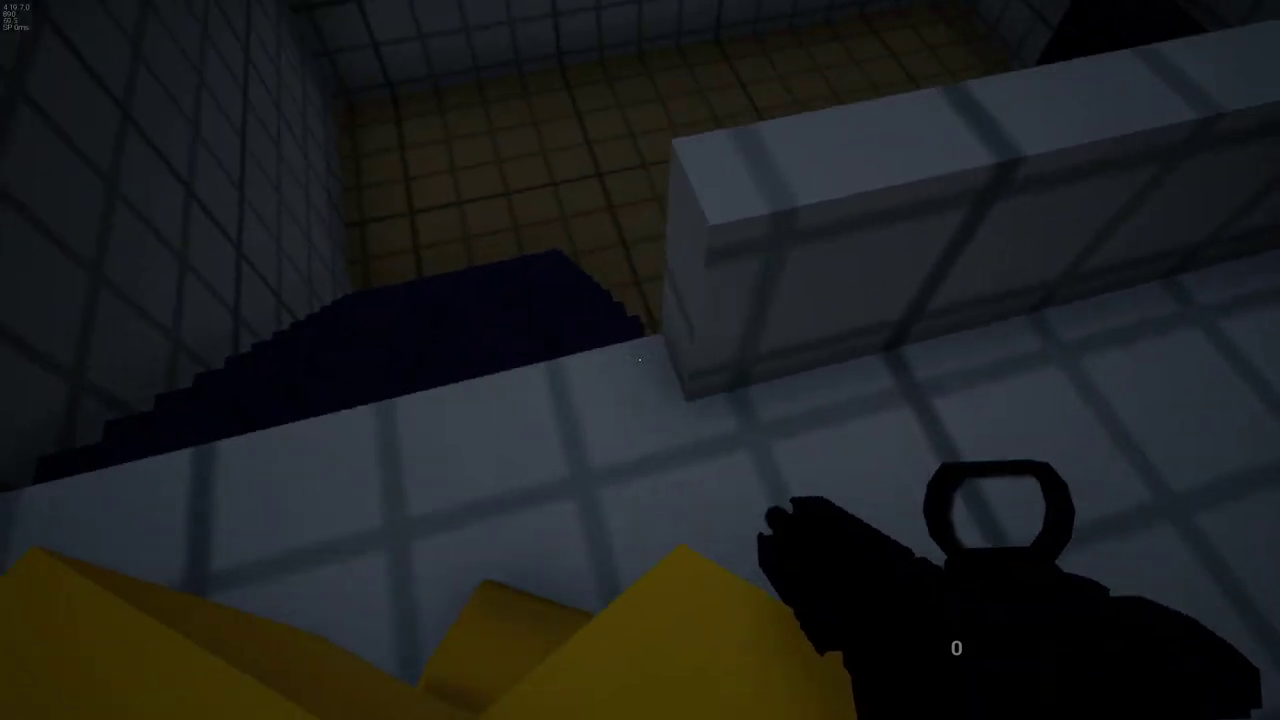
Open the Iron Code Safe and view its locked code panel
key("w")
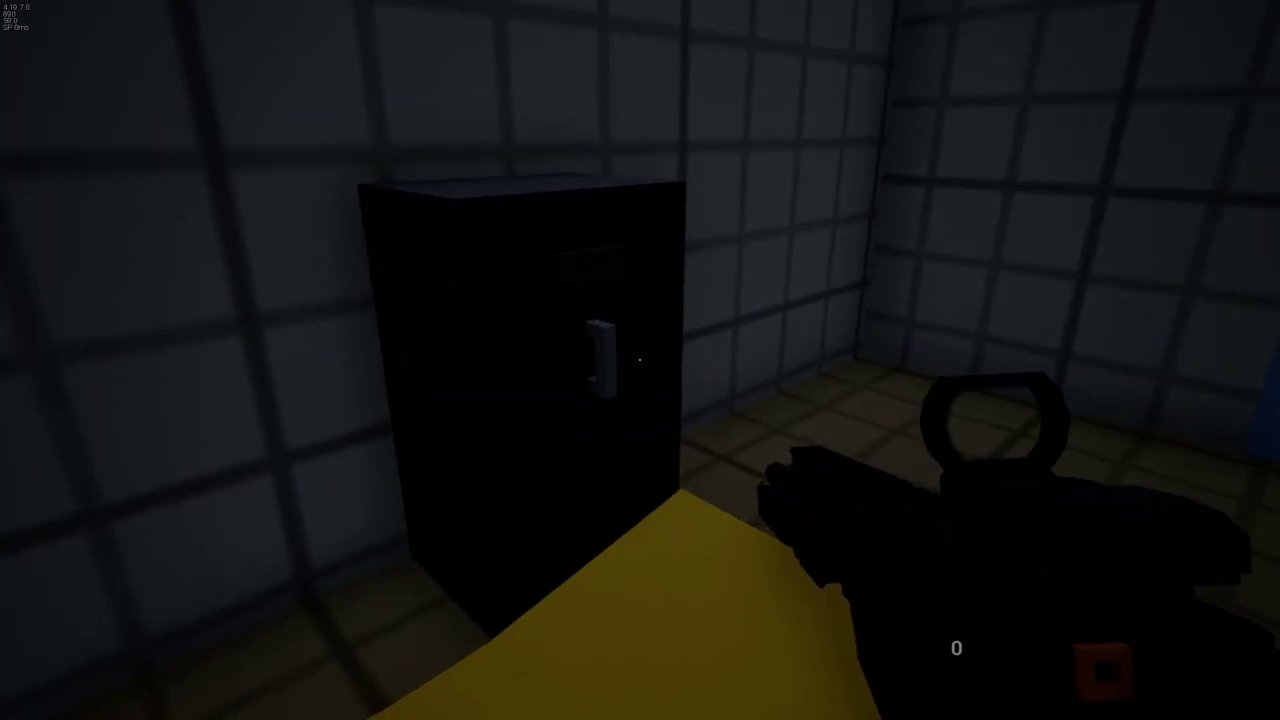
key("f")
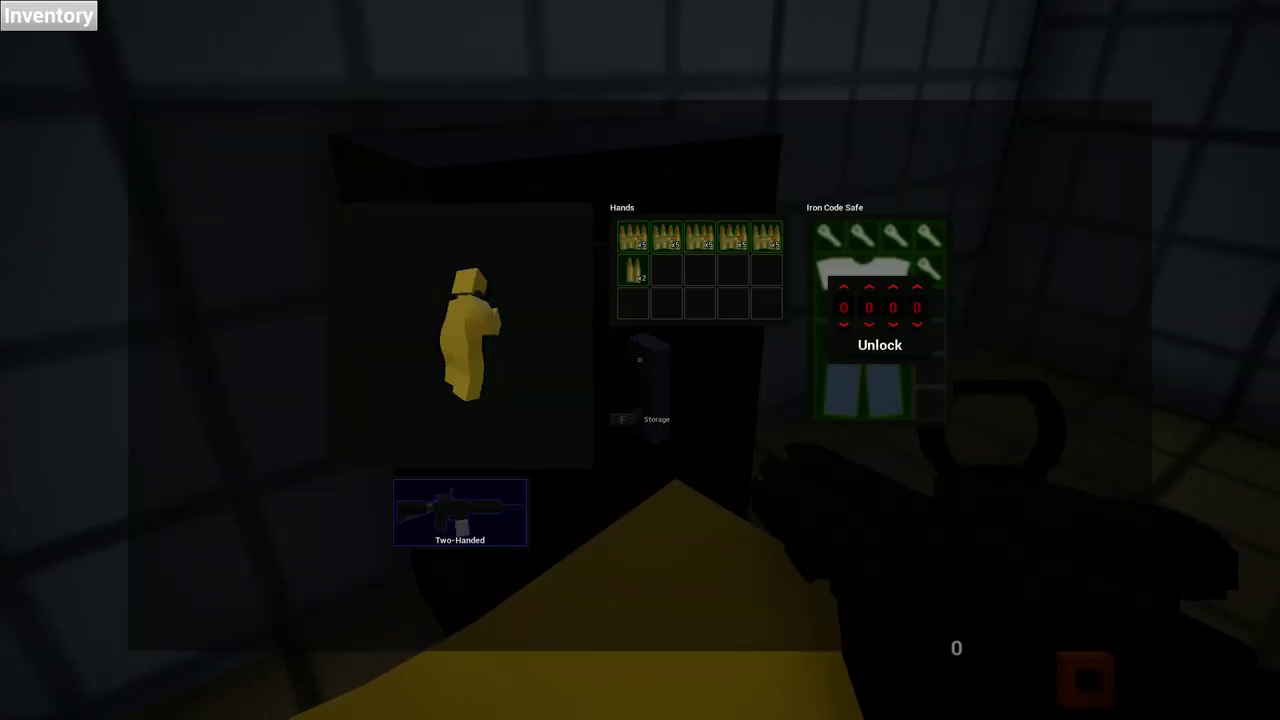
key("Escape")
key("Escape")
Close the safe panel and walk through the doorway into the snowy yard
key("Tab")
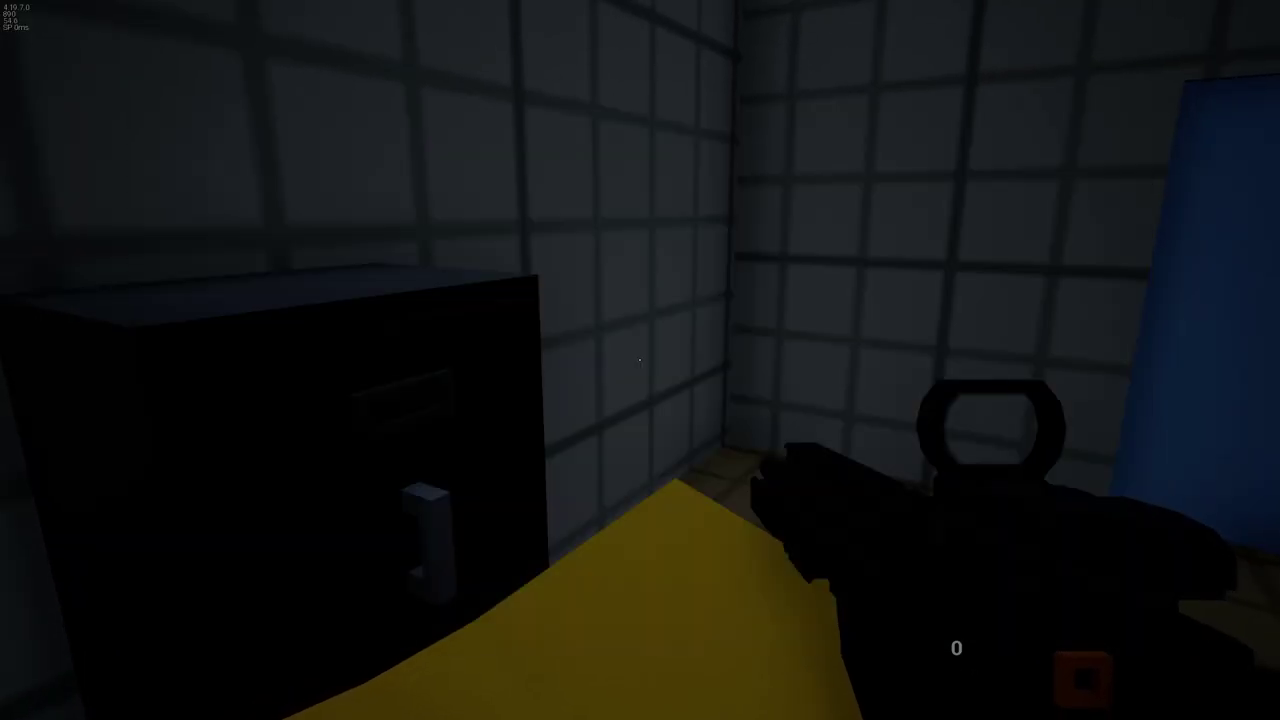
key("Tab")
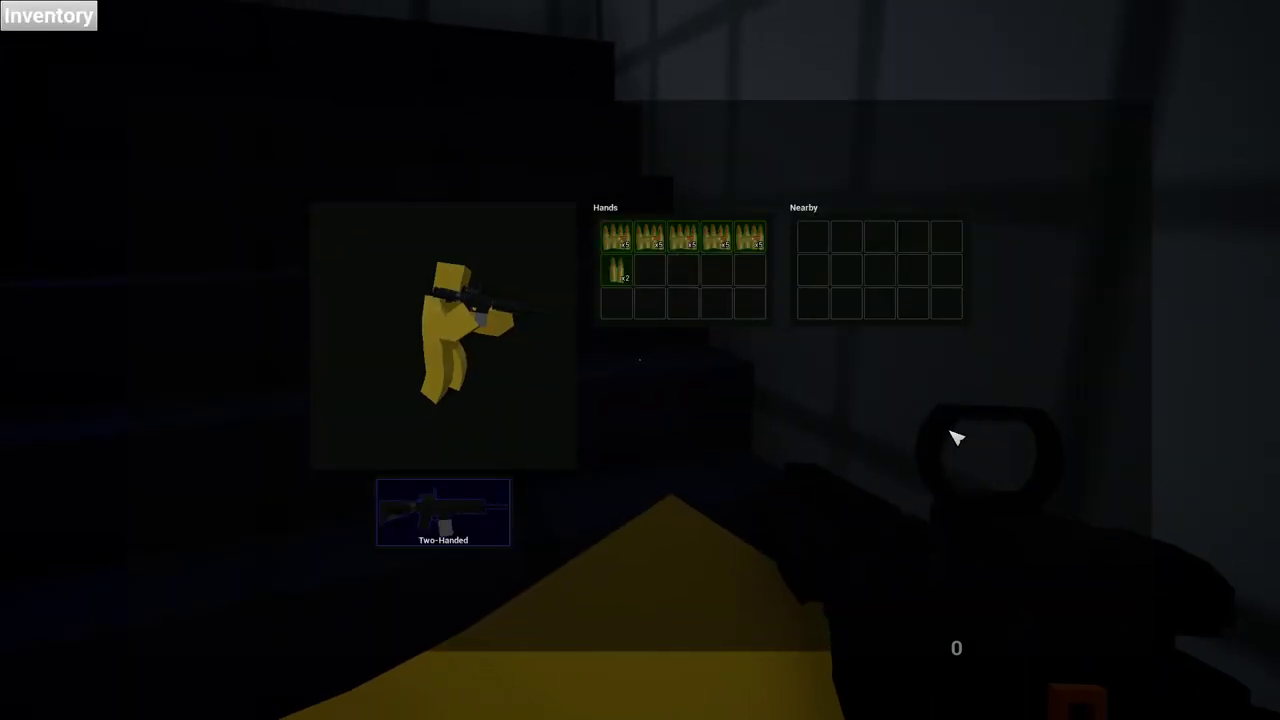
key("Tab")
key("w")
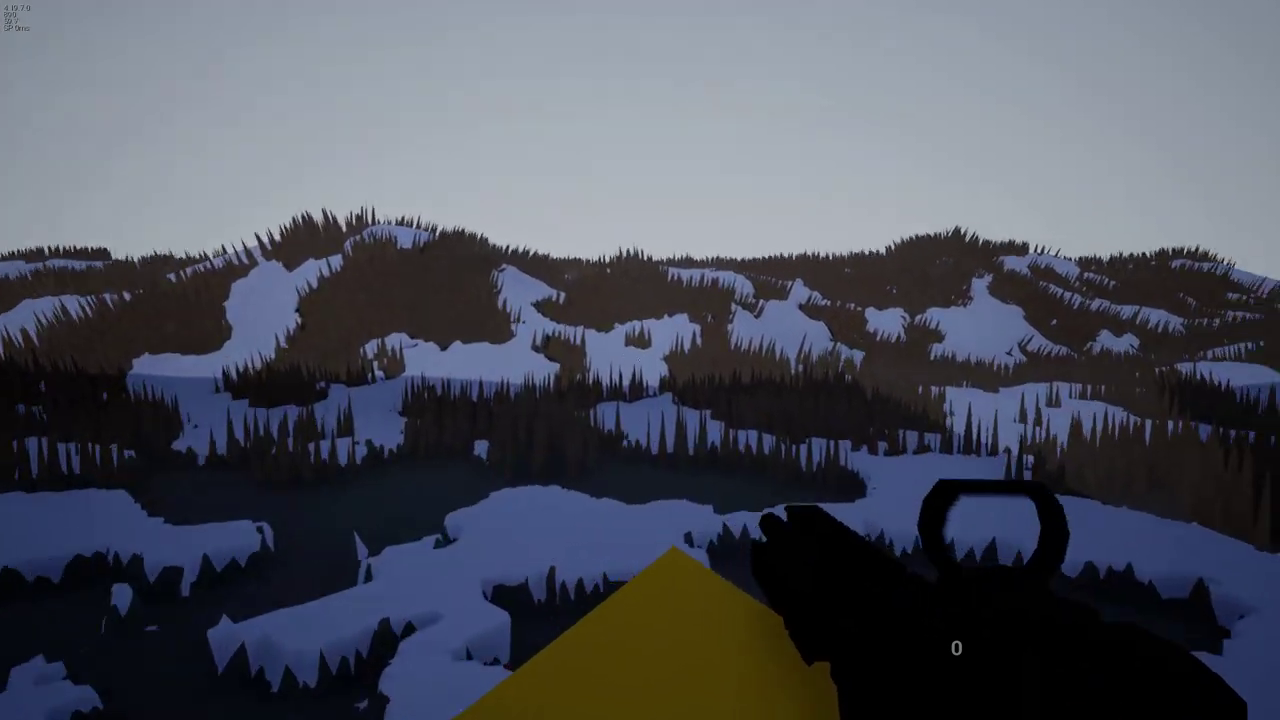
Walk along the snowy trench to overlook the CQC building, then open the GeForce Experience overlay
left_click_drag(640, 360, 900, 360)
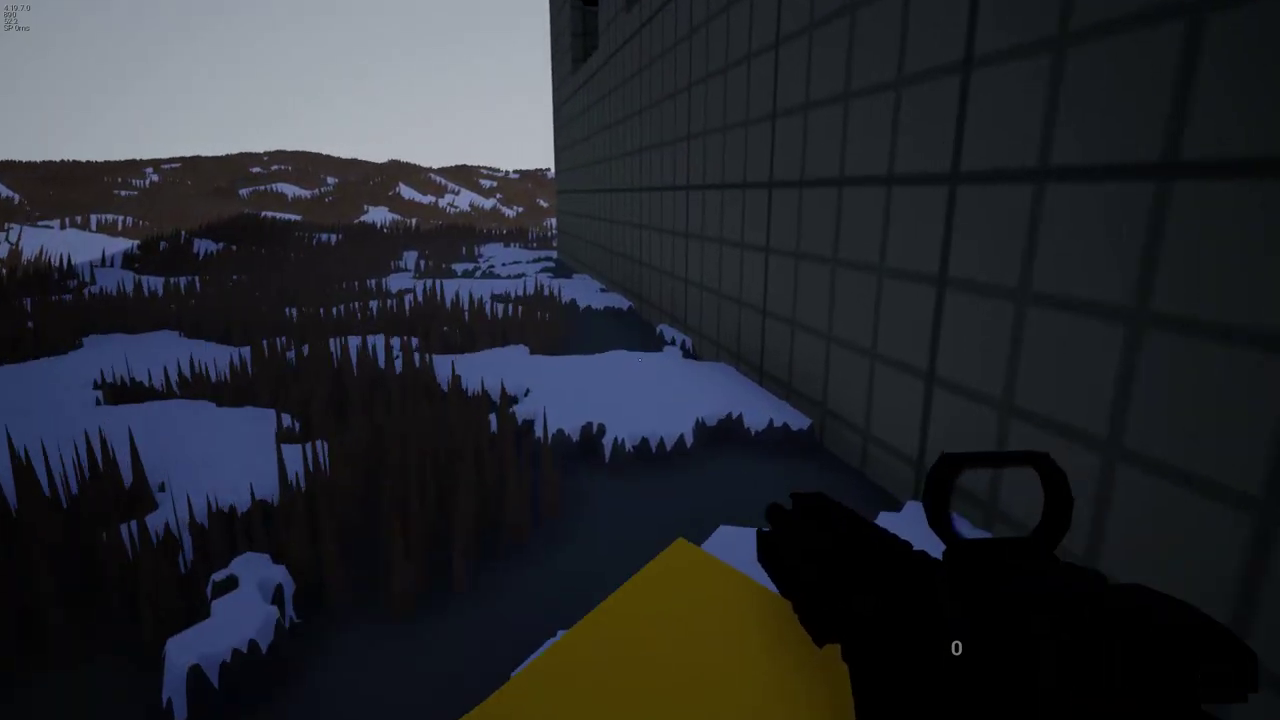
key("w")
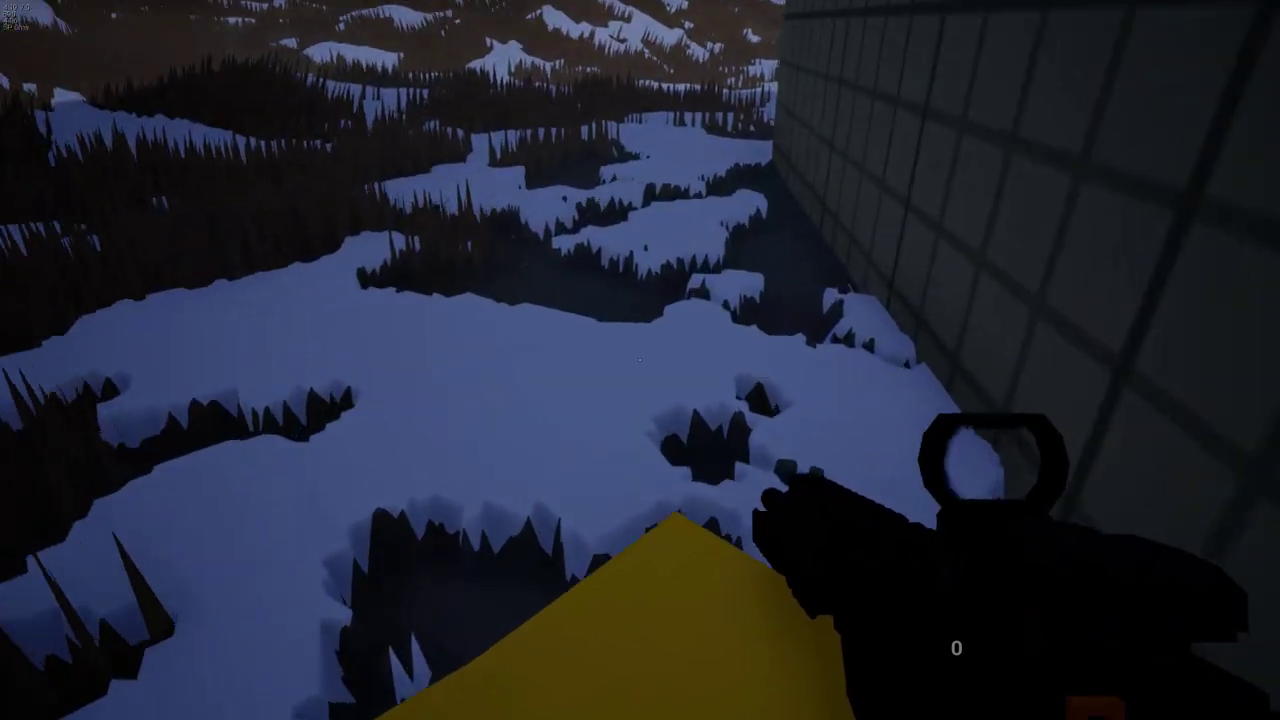
key("w")
key("w")
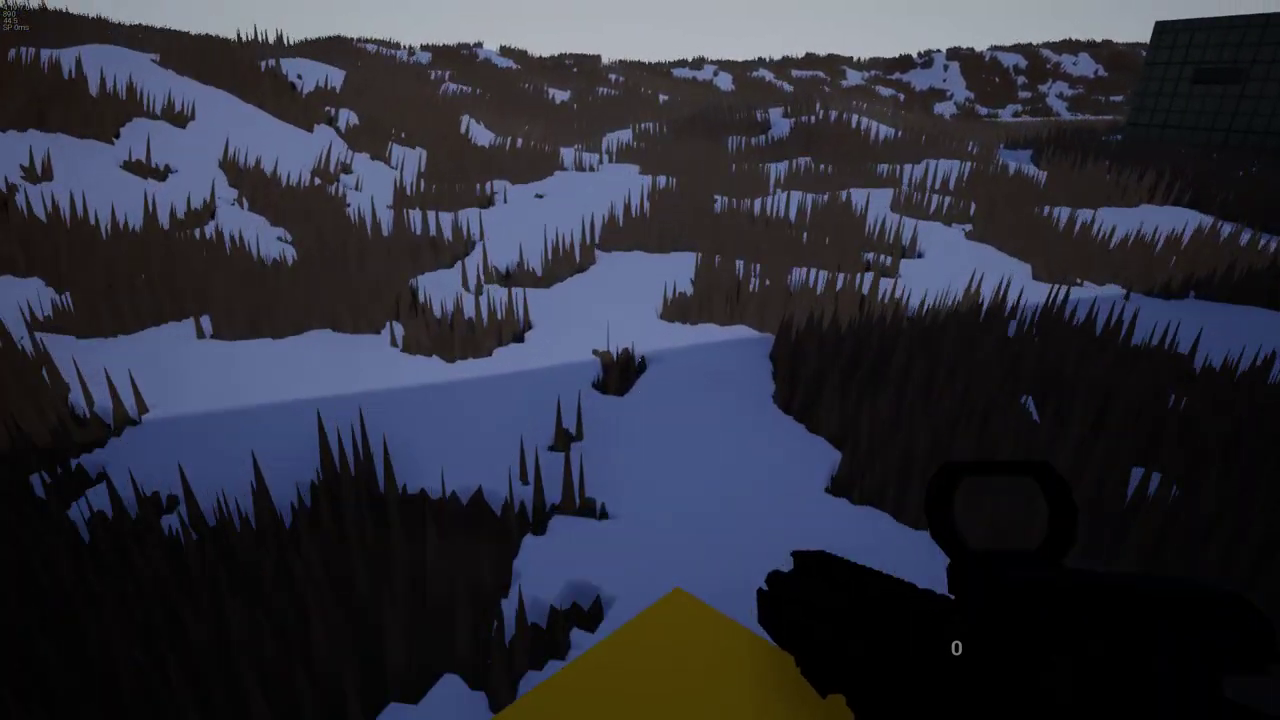
key("w")
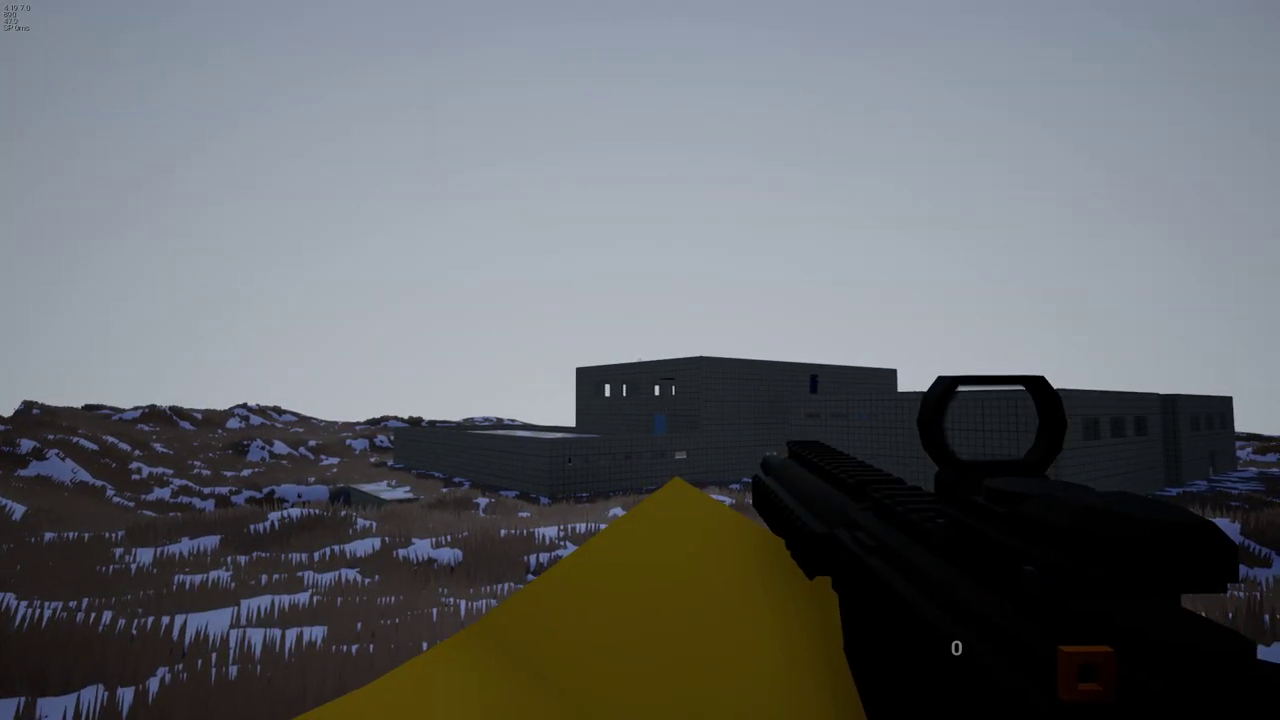
key("alt+z")
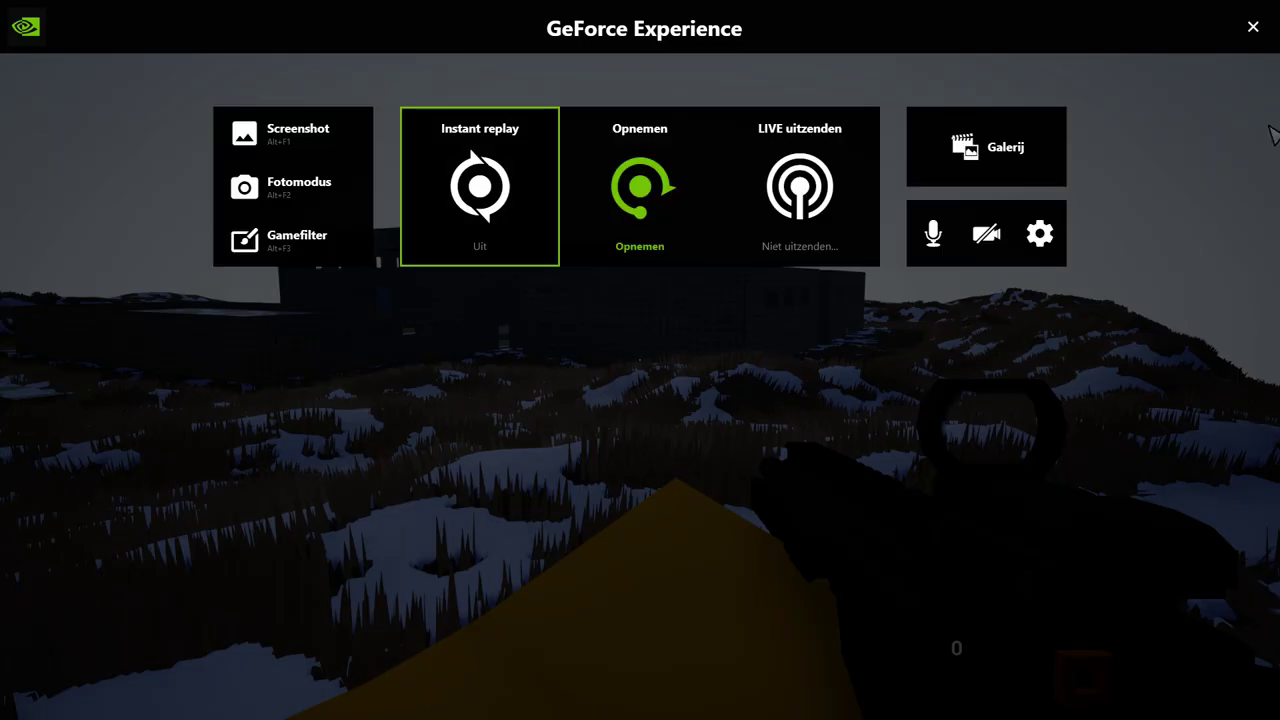